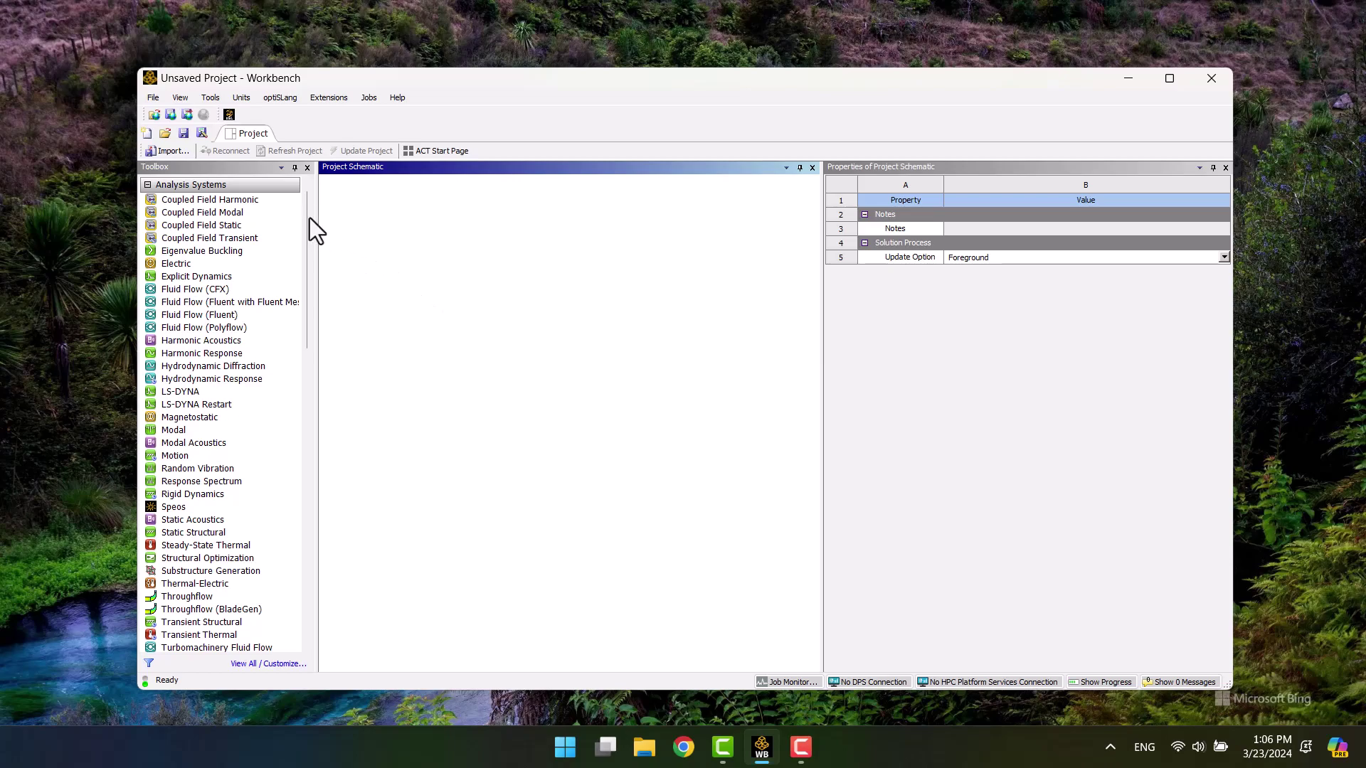
- Add a Thermal-Stress custom system from the Toolbox's Custom Systems to the Project Schematic
drag(309, 217, 297, 471)
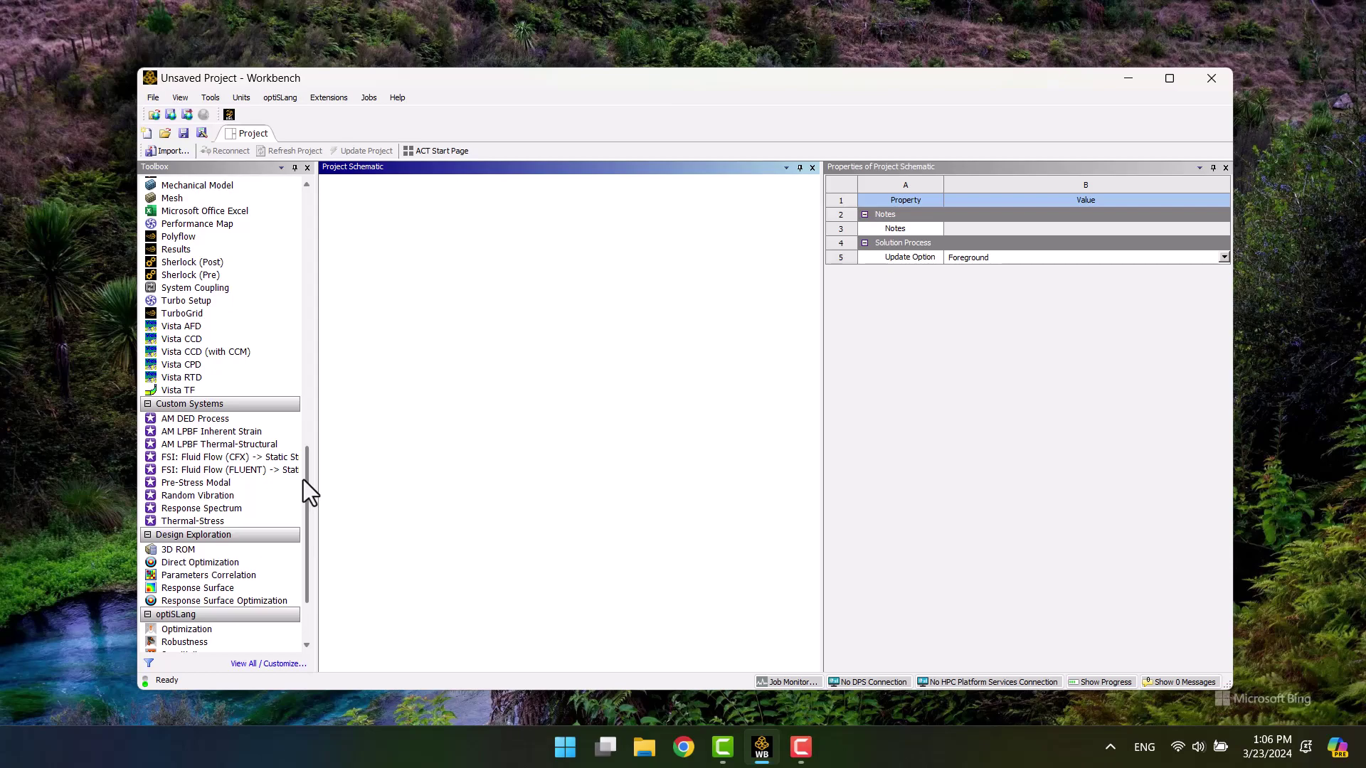
double_click(189, 523)
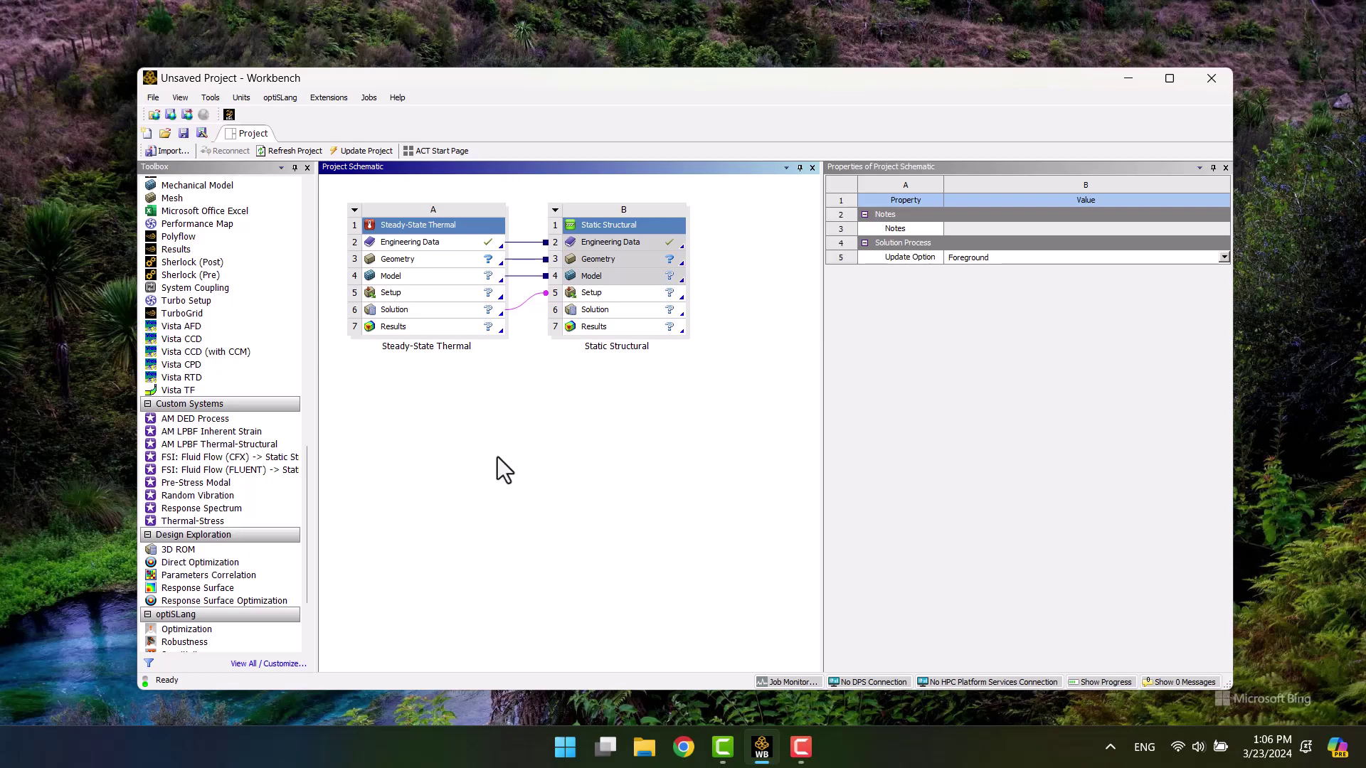
- Create a new SpaceClaim geometry from system A's Geometry cell
right_click(415, 263)
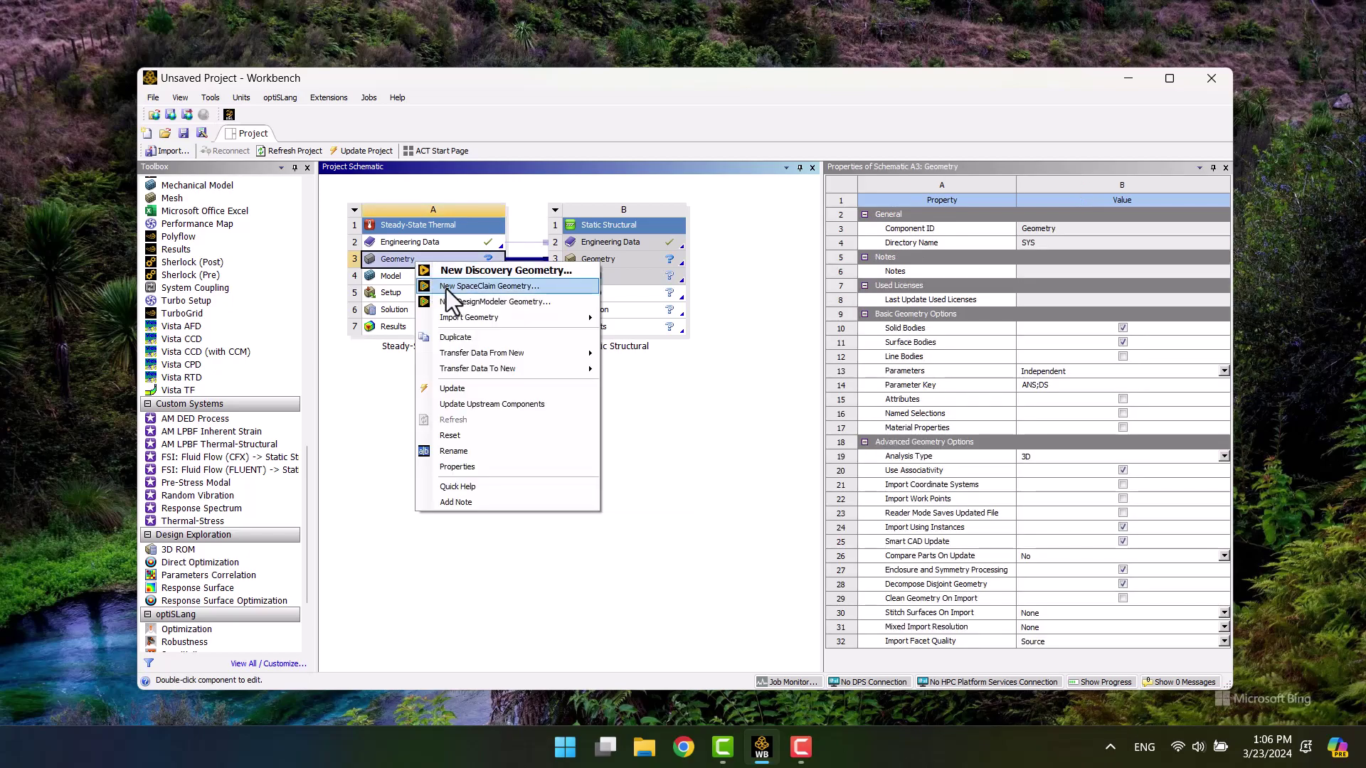
click(446, 286)
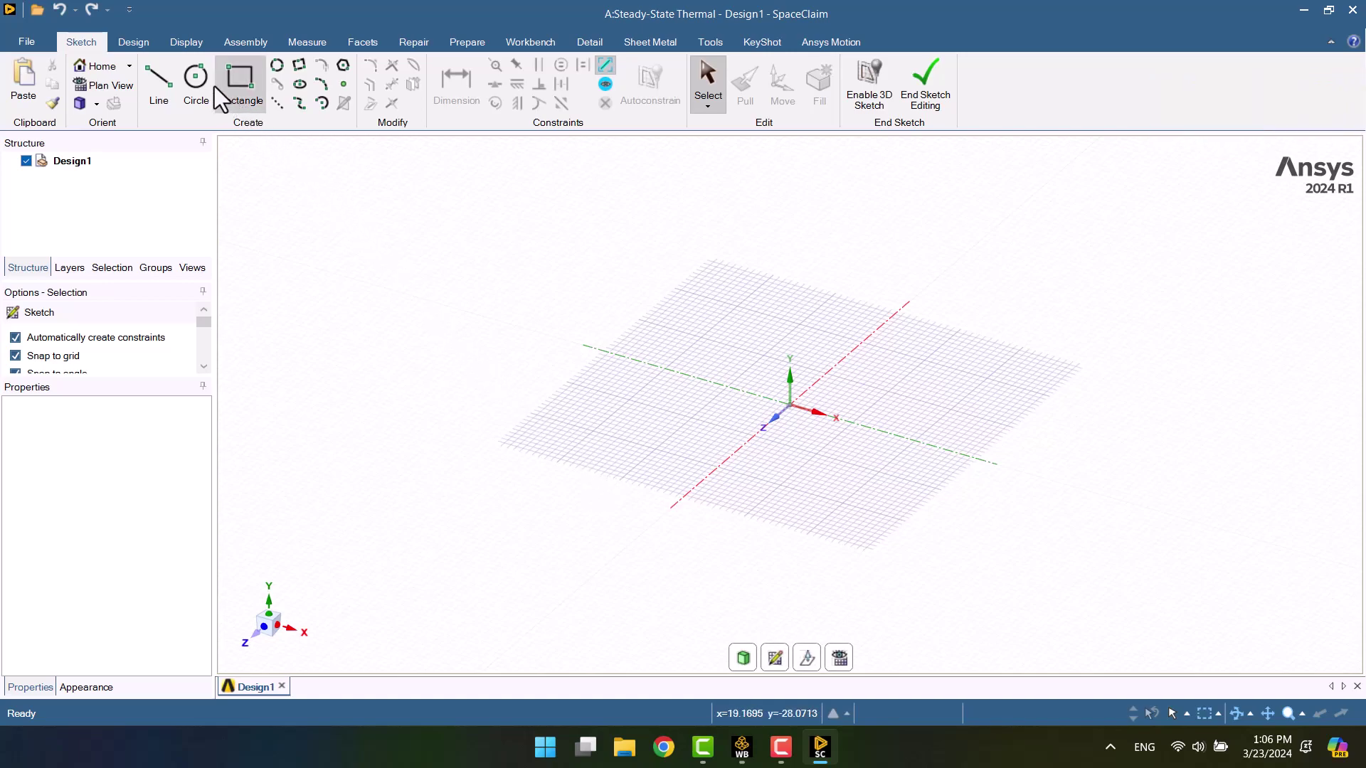
- Sketch a 25 mm diameter circle centred at the origin and end the sketch
click(197, 76)
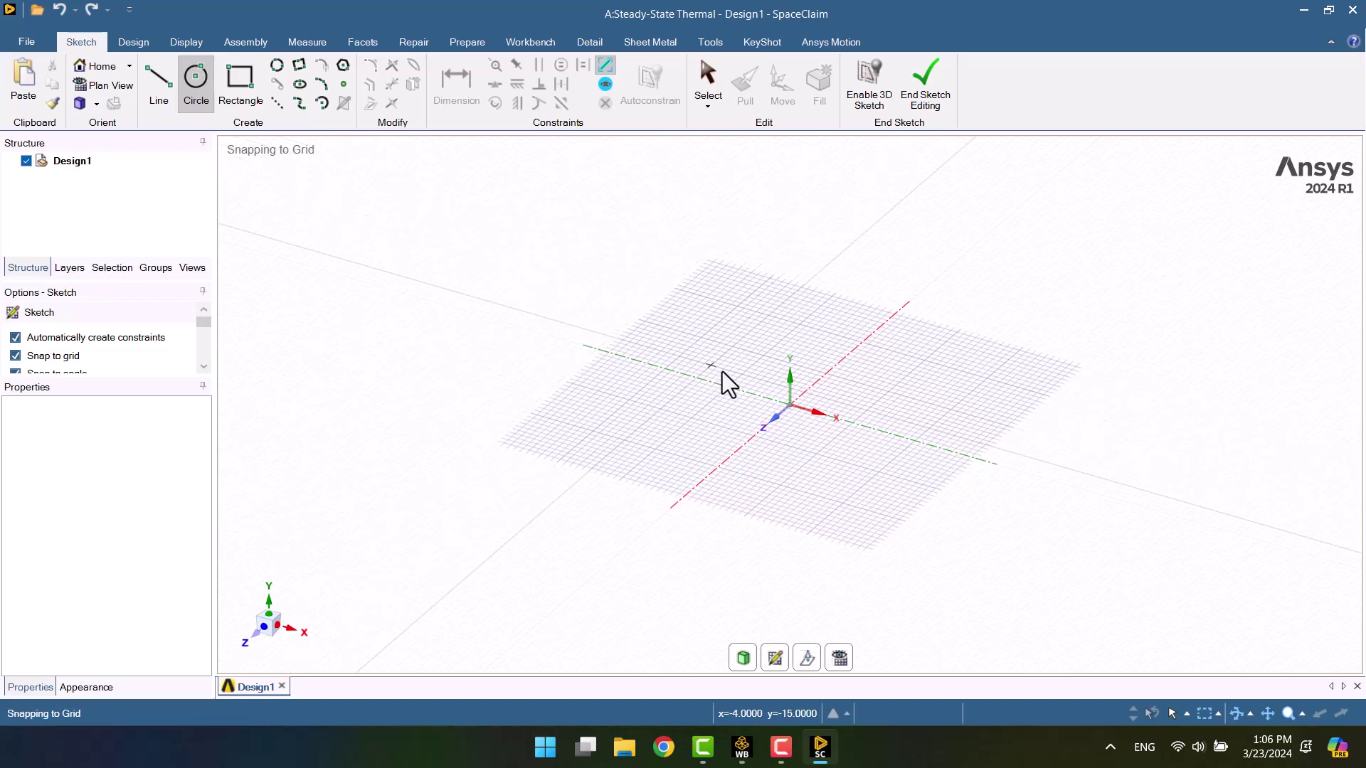
click(787, 406)
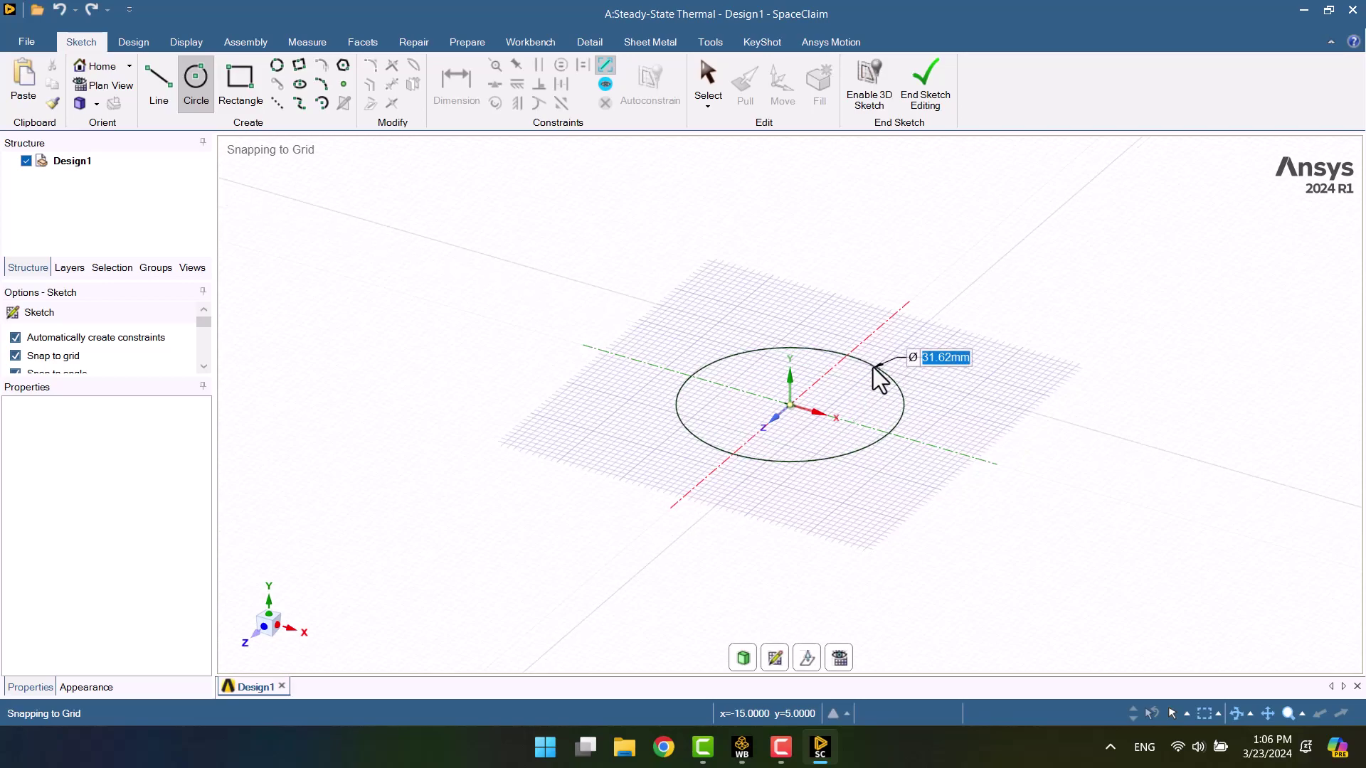
text(25)
key(Return)
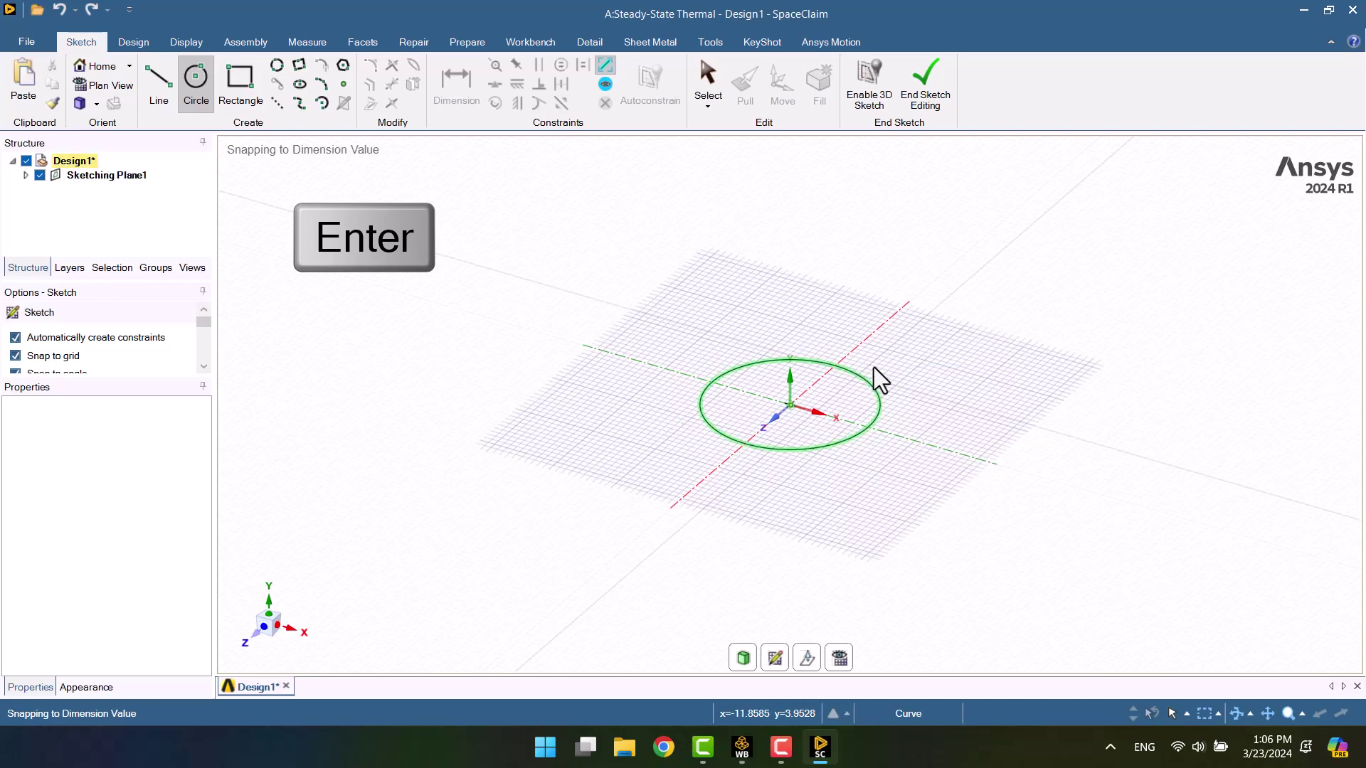
click(937, 73)
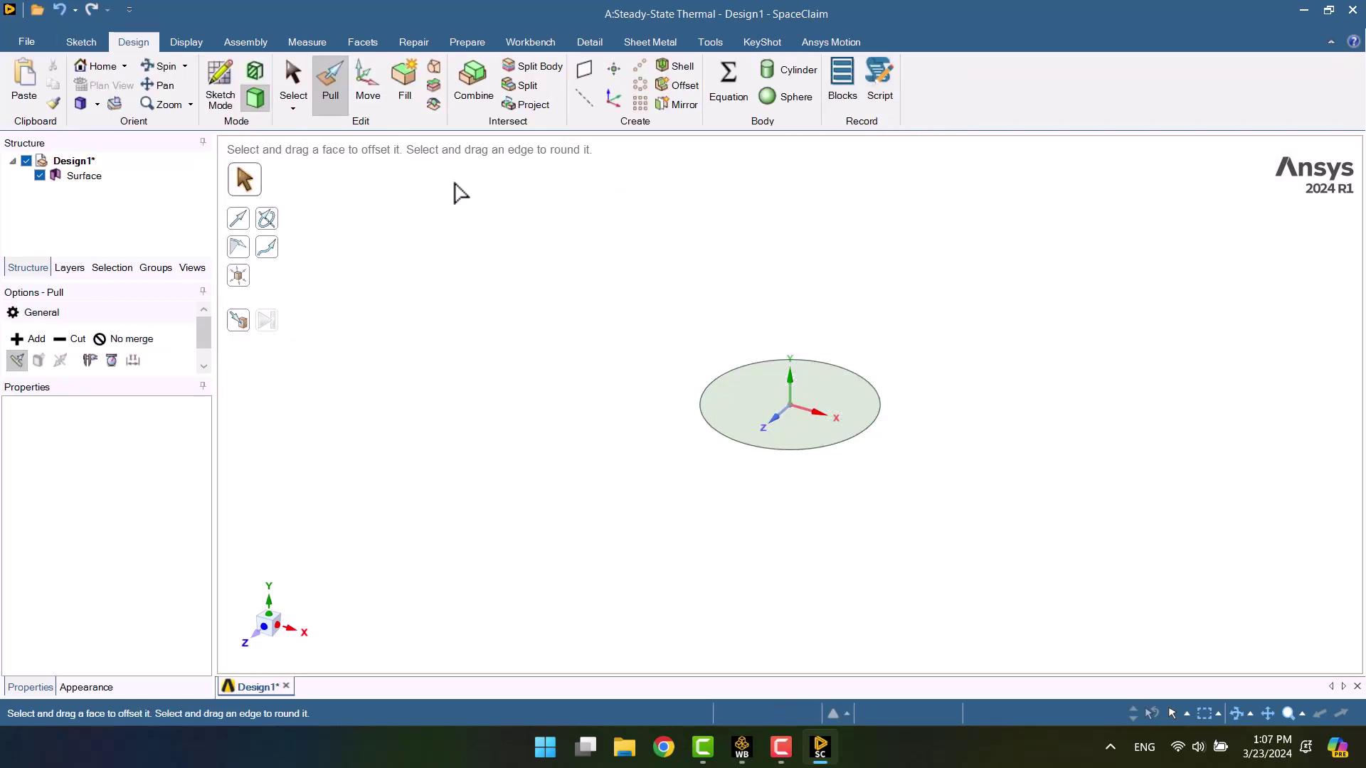
- Pull the circular face up 200 mm into a solid rod
click(774, 416)
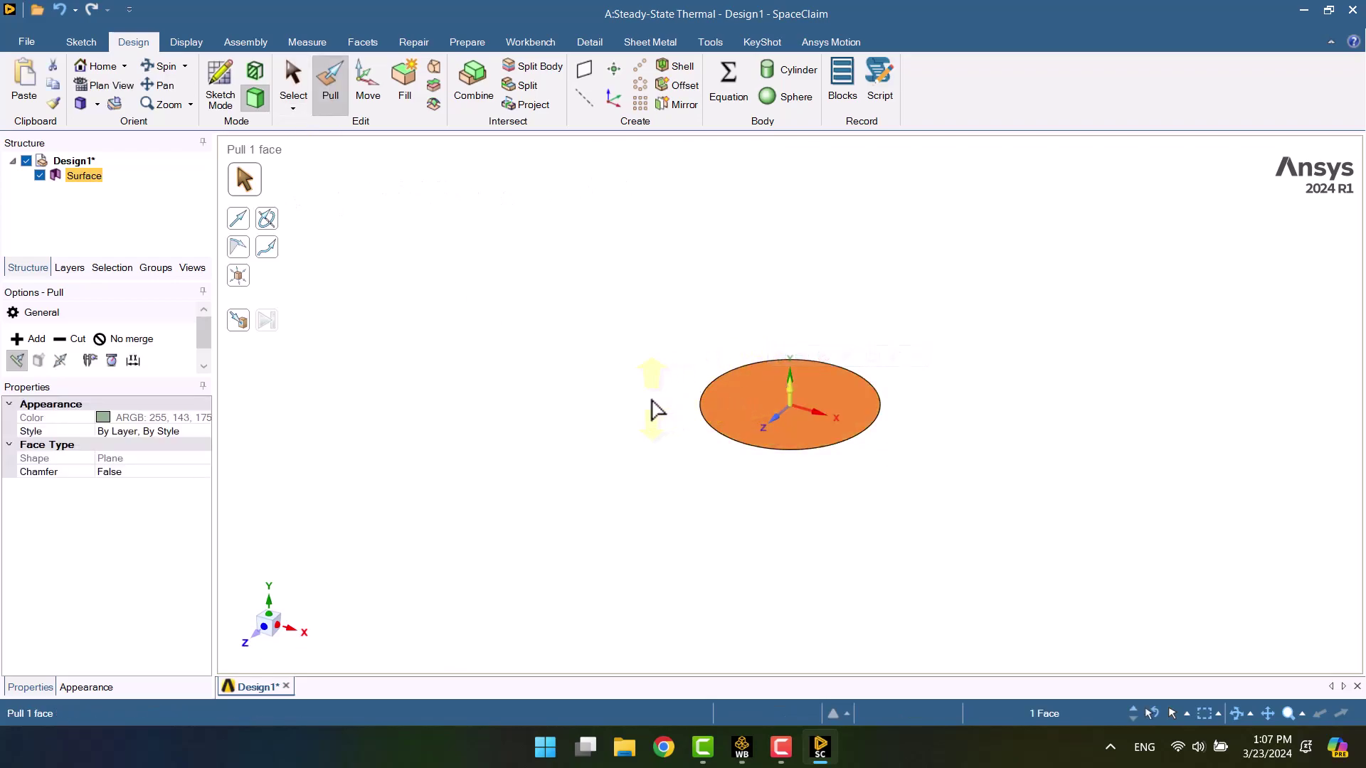
text(200)
key(Return)
scroll(650, 405, down, 5)
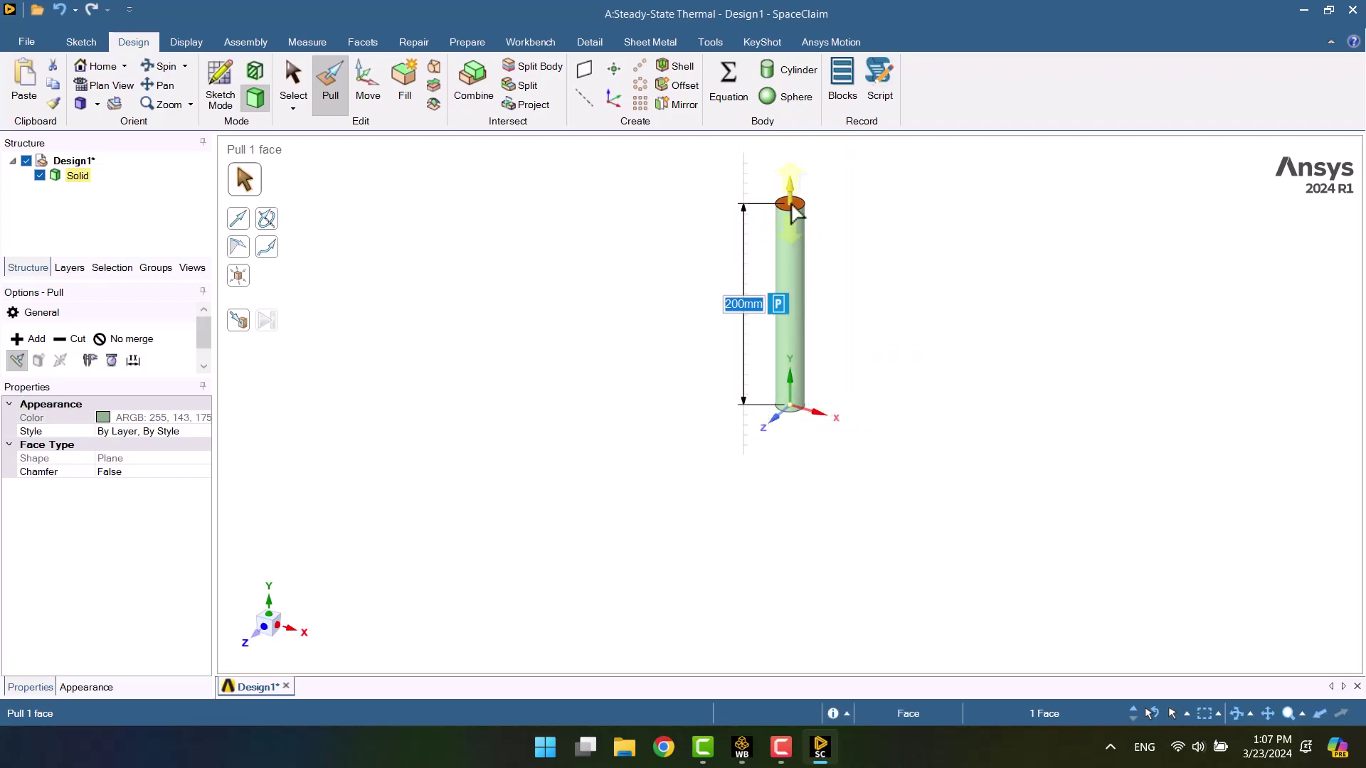
key(Escape)
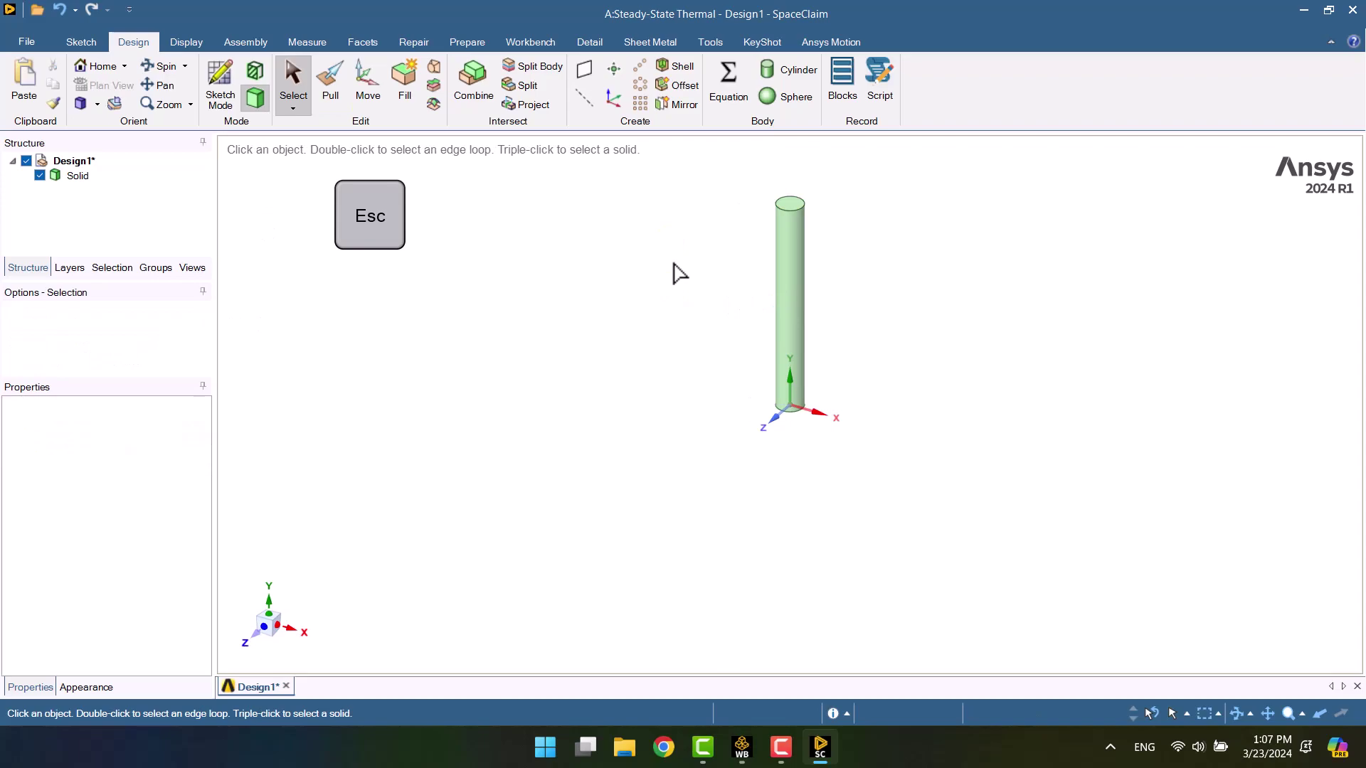
- Start a sketch on the rod's top face and draw a 25 mm circle on the rod edge
click(211, 85)
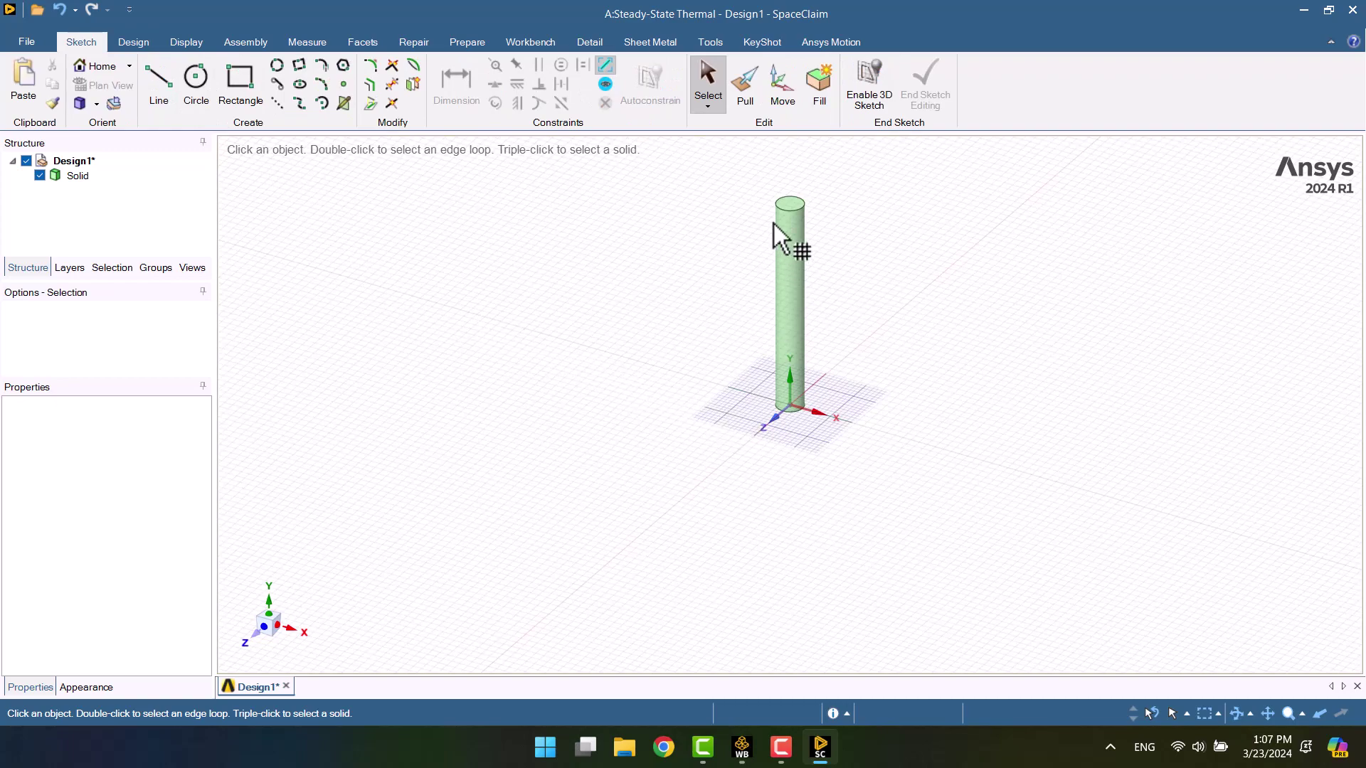
click(789, 201)
scroll(796, 178, up, 3)
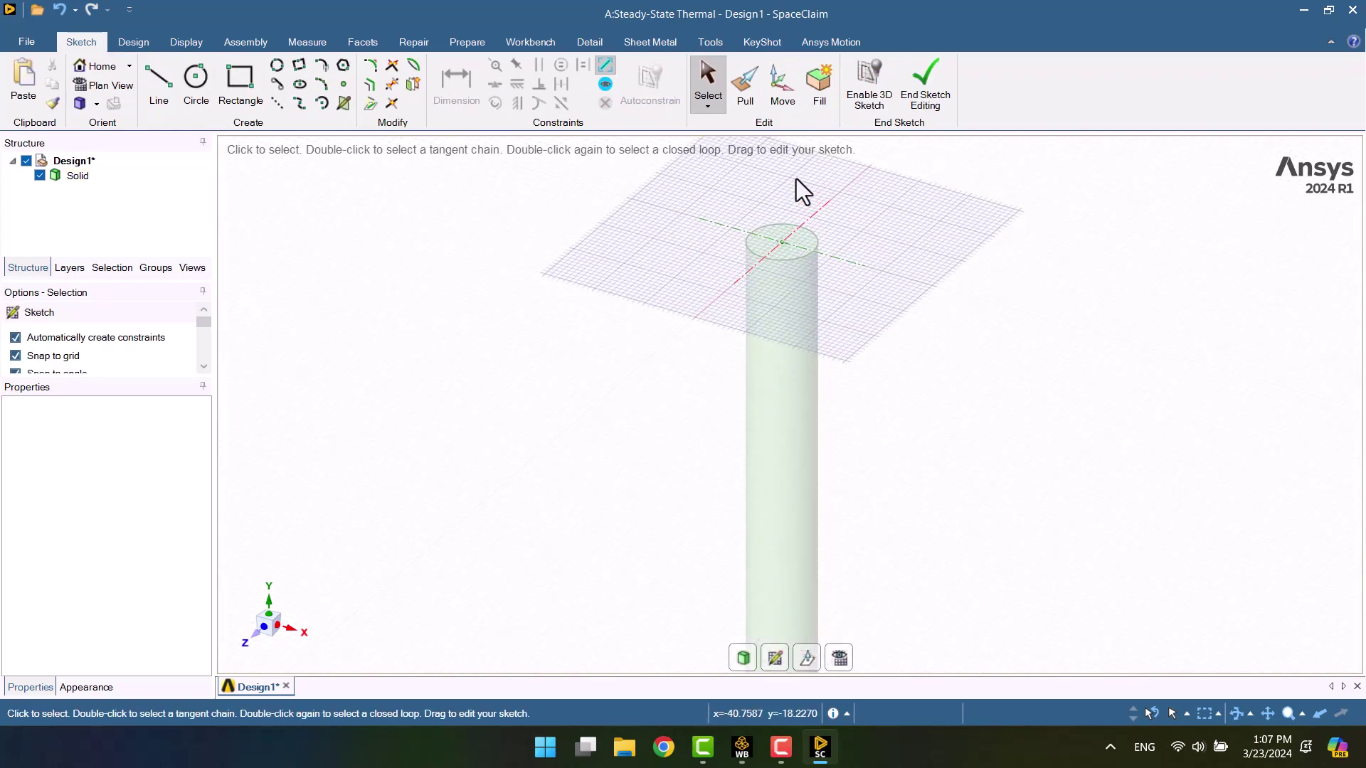
scroll(852, 219, up, 3)
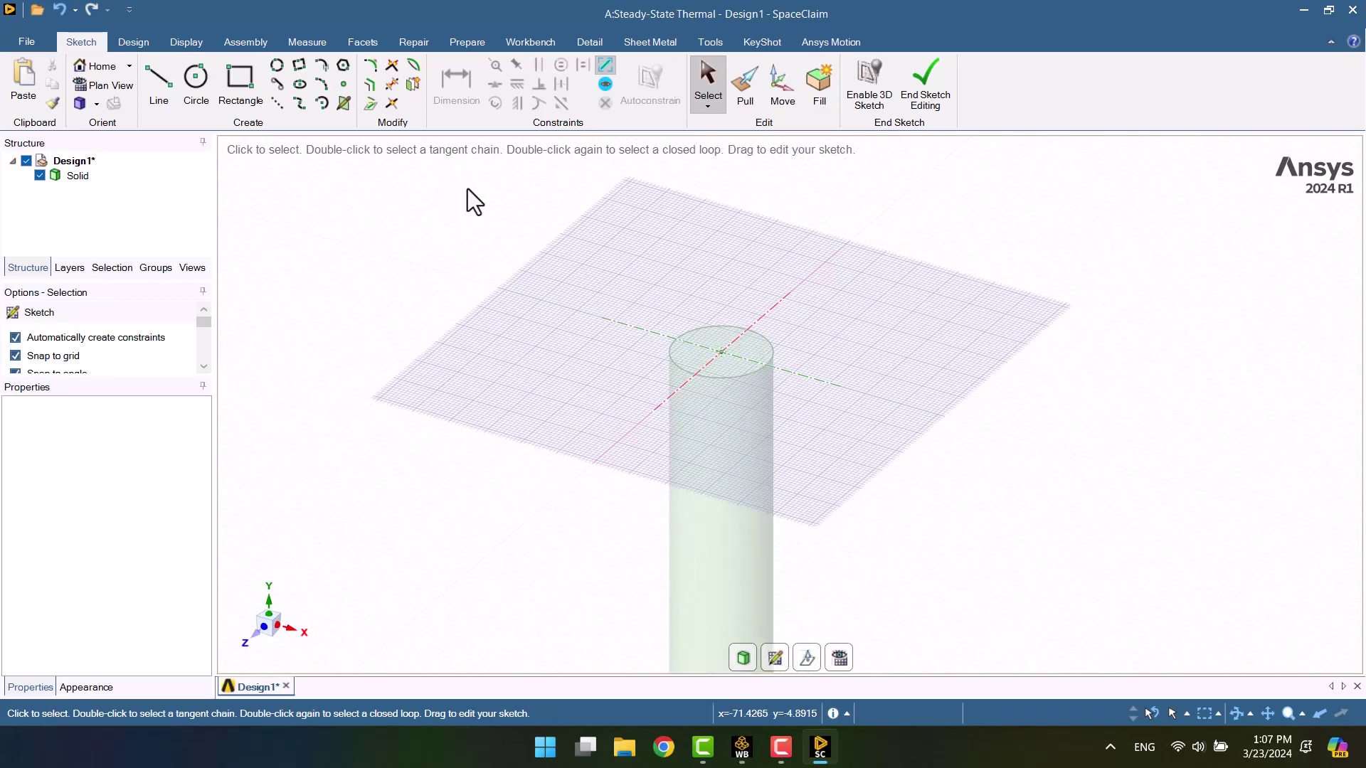
click(199, 75)
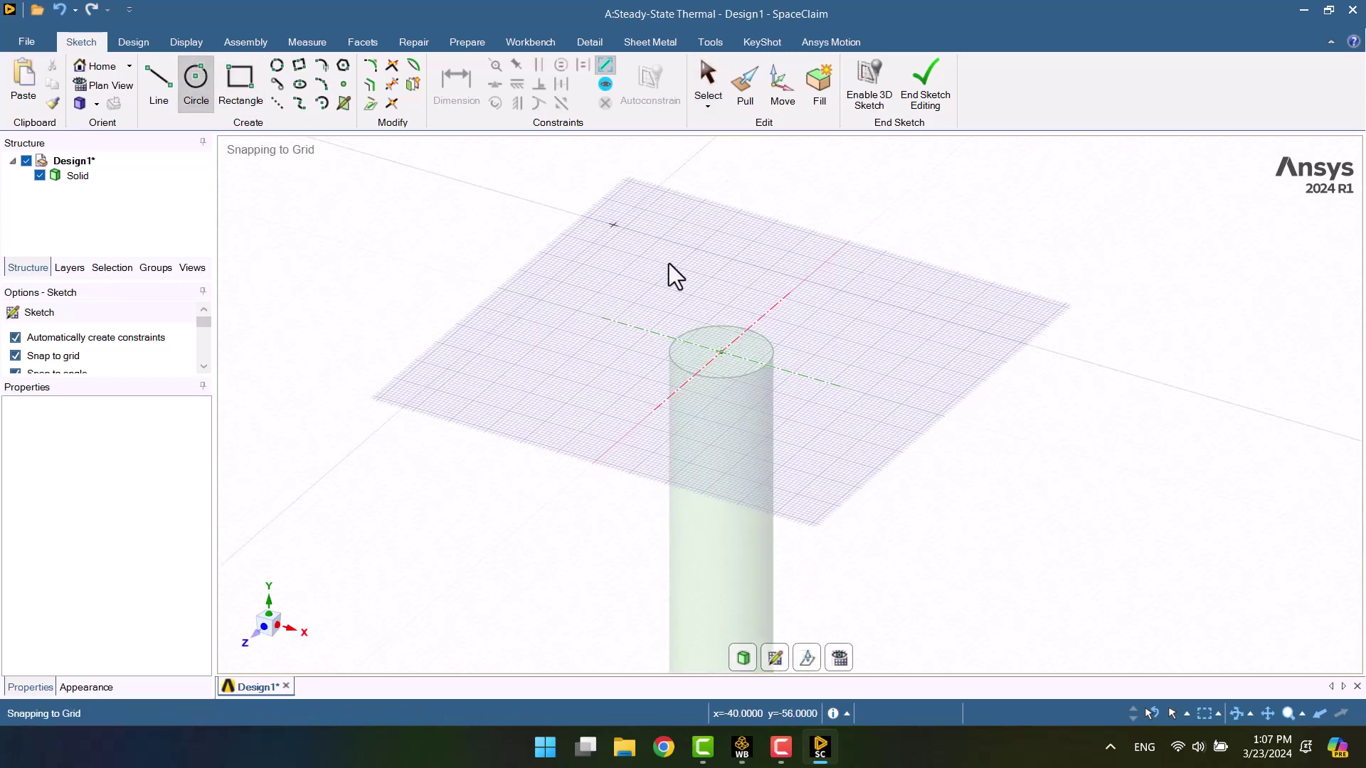
click(723, 353)
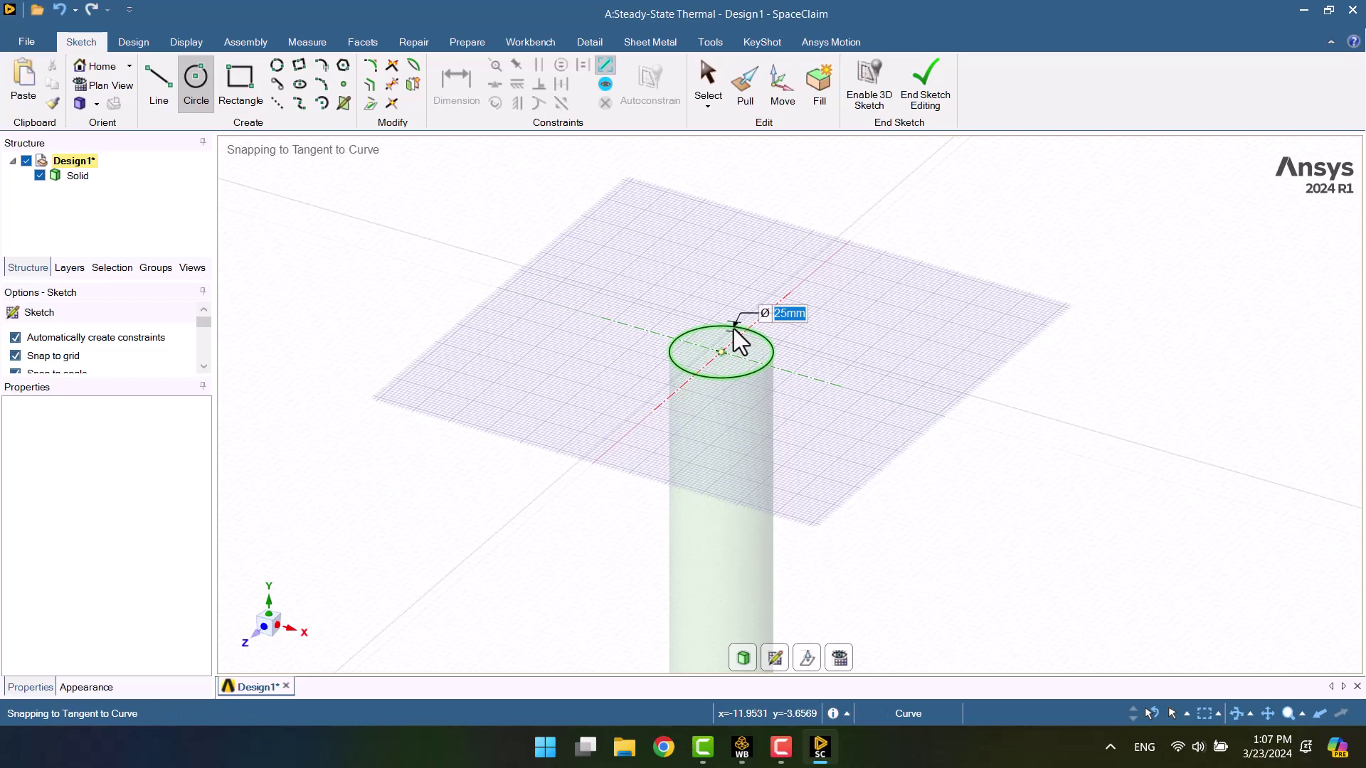
click(733, 328)
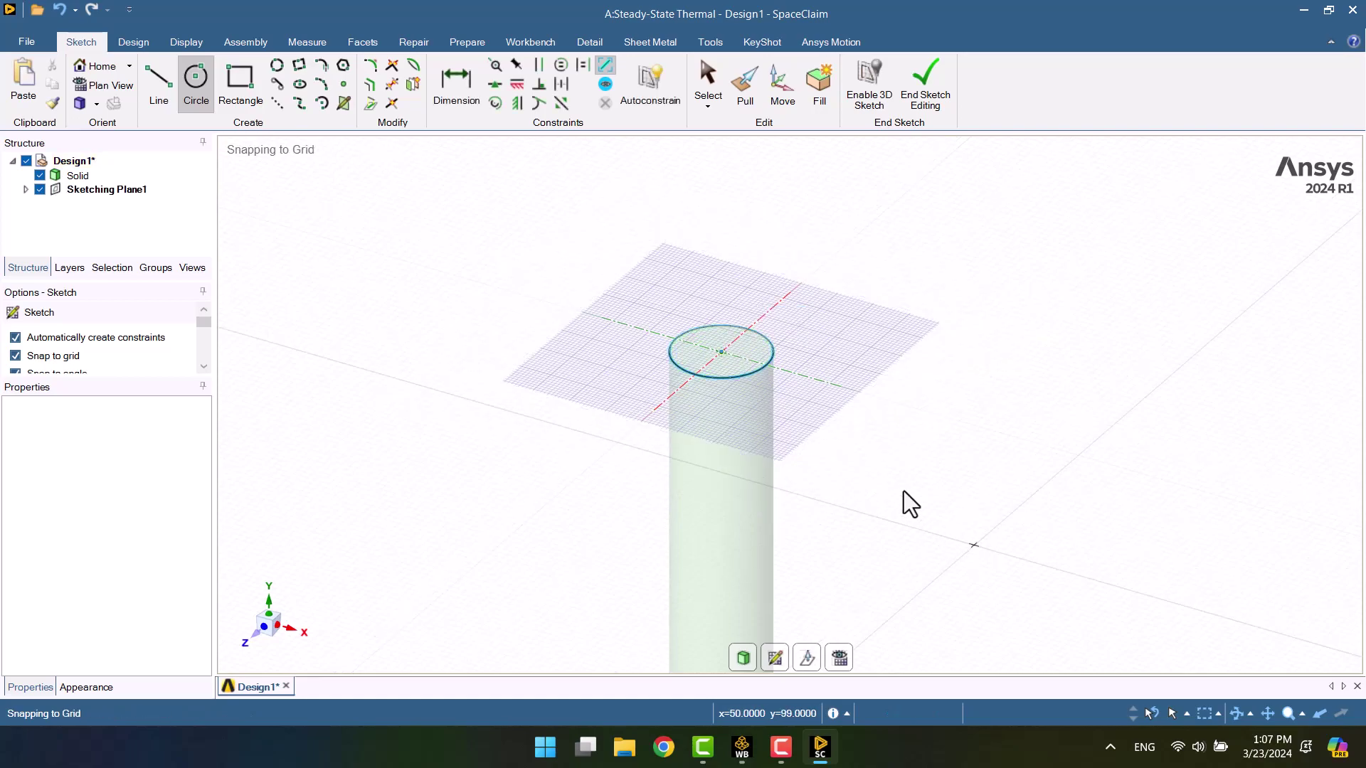
- Add a concentric 40 mm circle, hide the solid rod, and end the sketch
click(720, 353)
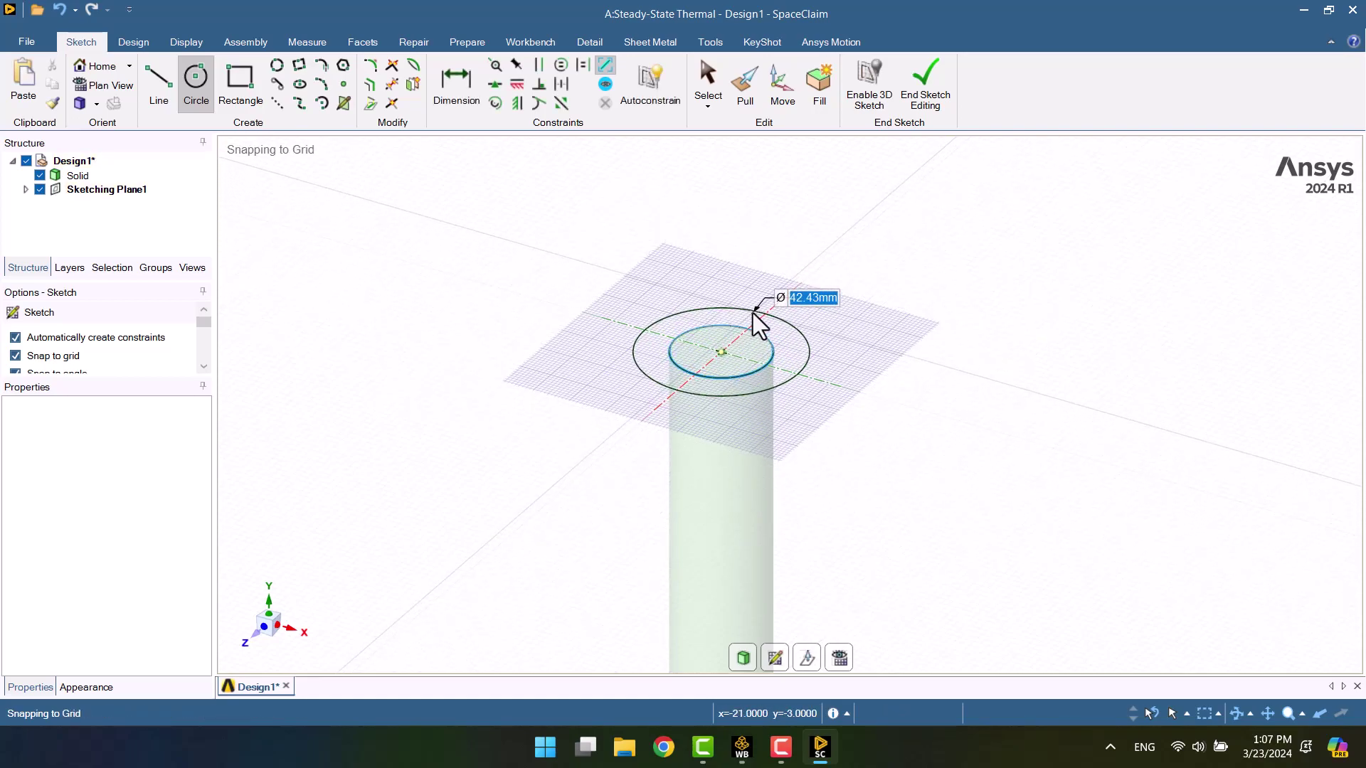
text(40)
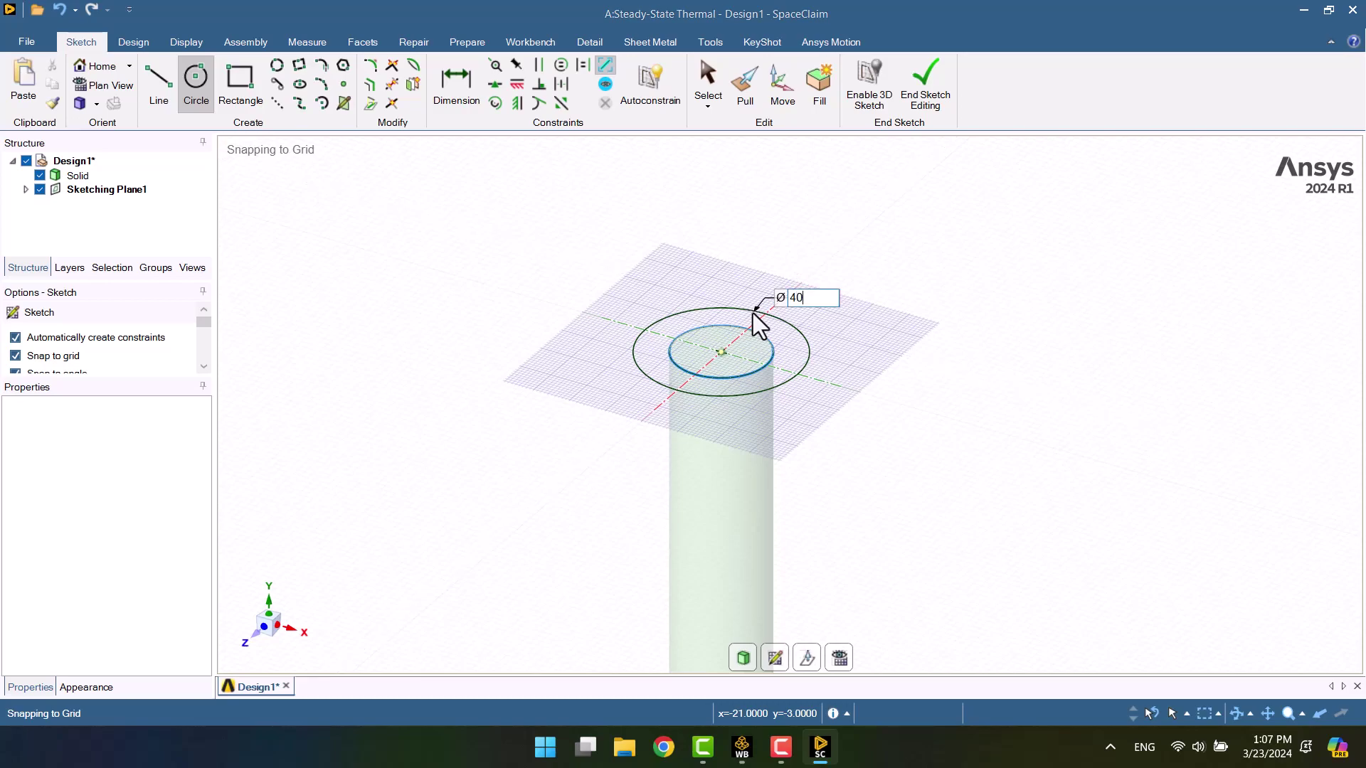
key(Return)
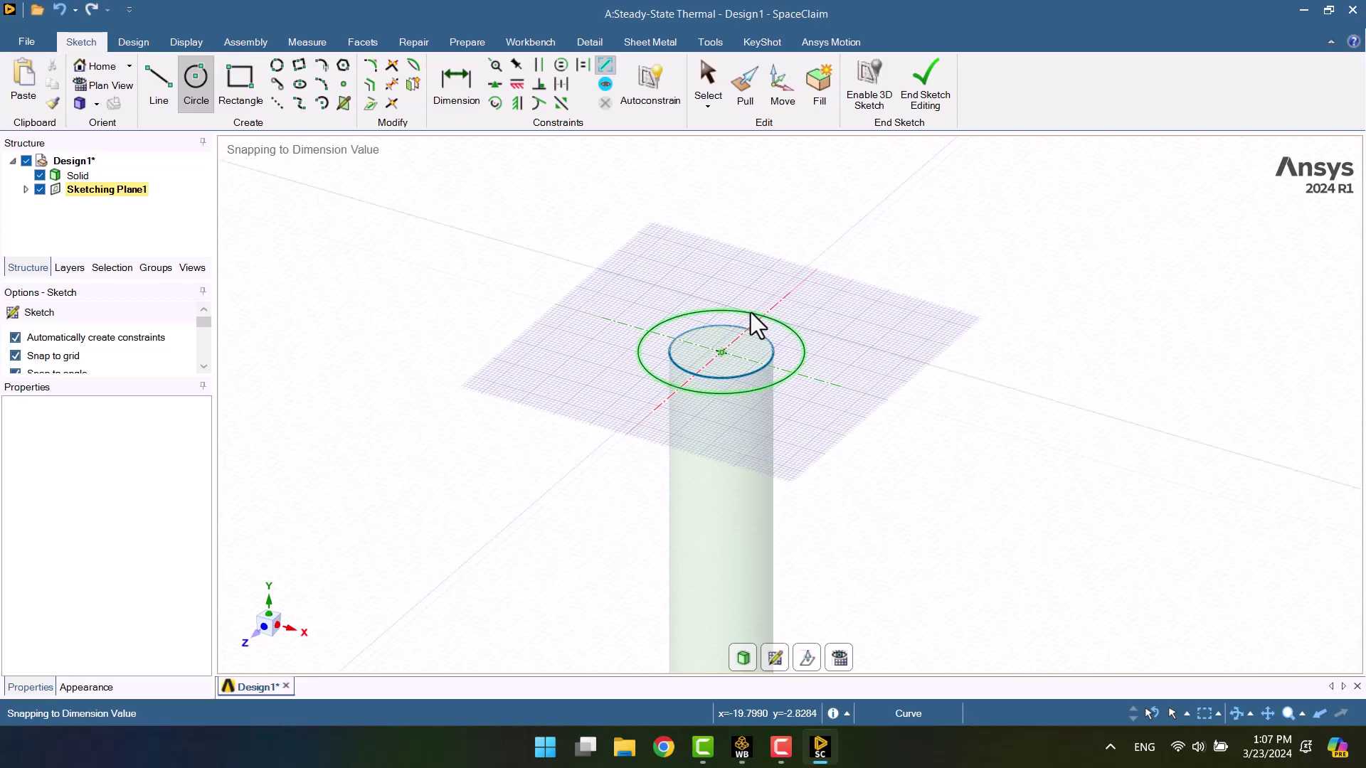
click(39, 175)
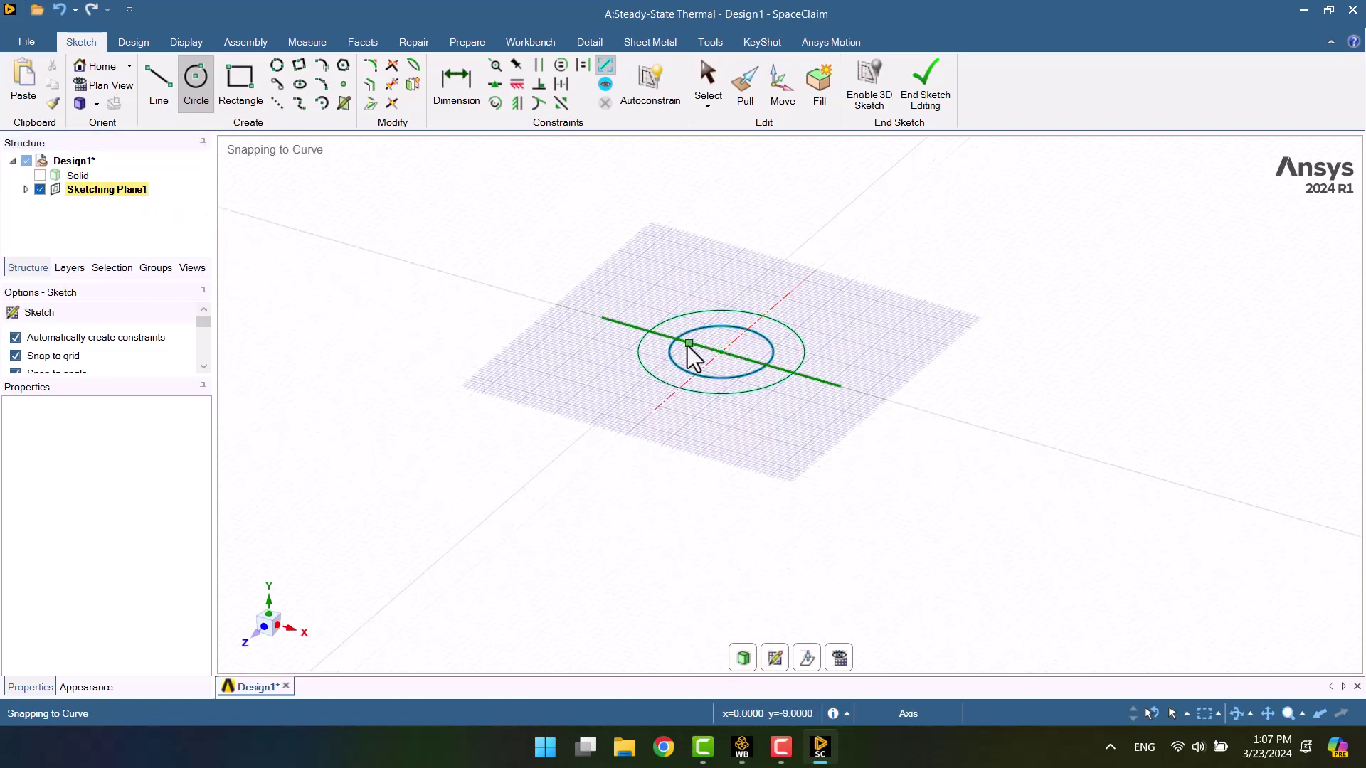
click(925, 87)
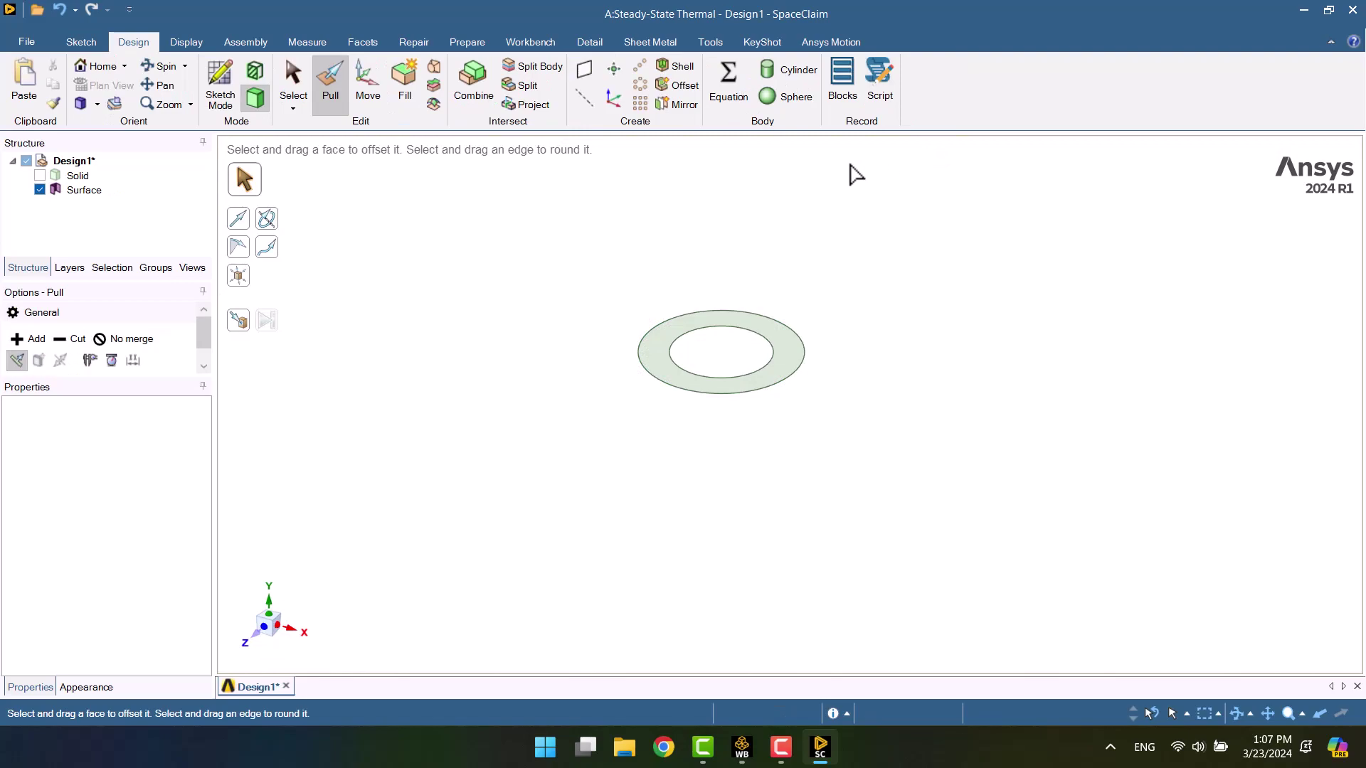
- Show the rod again, select the ring face, and set Pull to Up To without merging
click(40, 175)
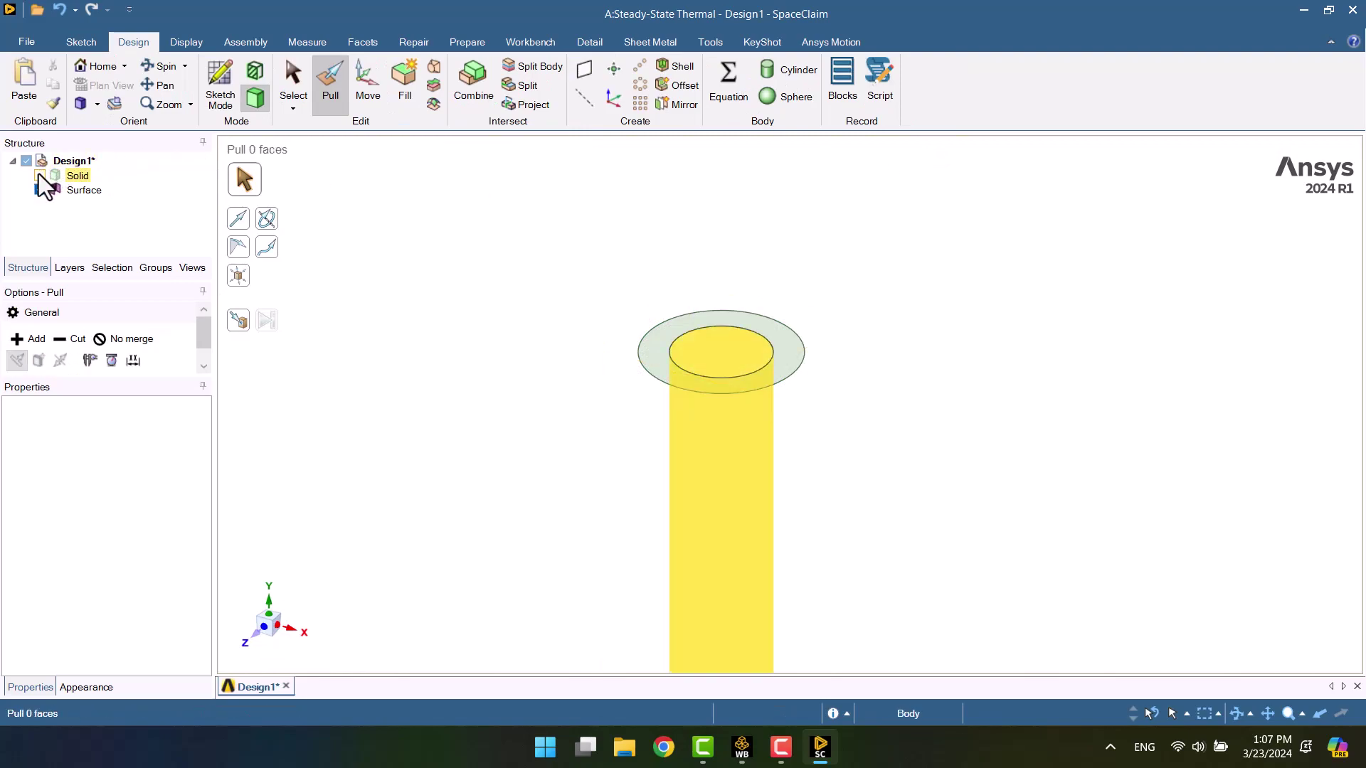
click(659, 355)
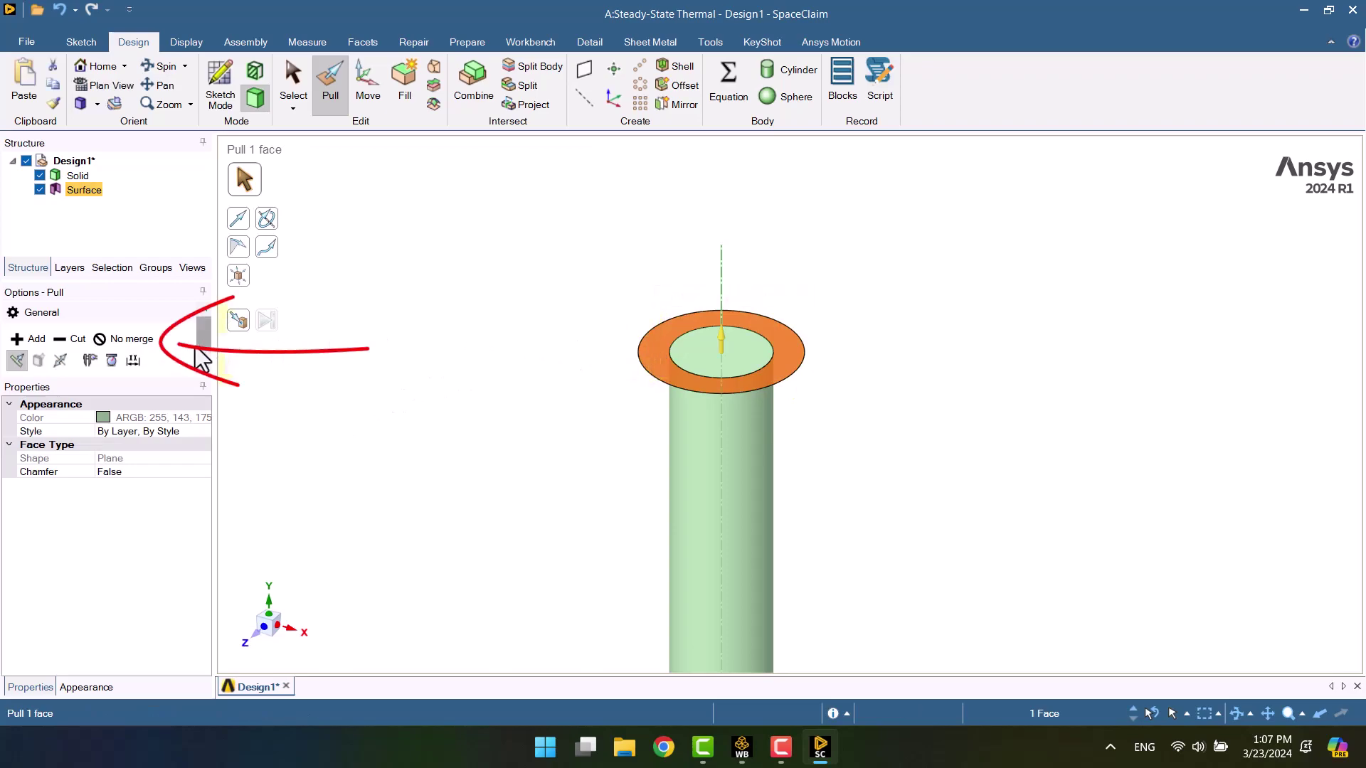
click(152, 343)
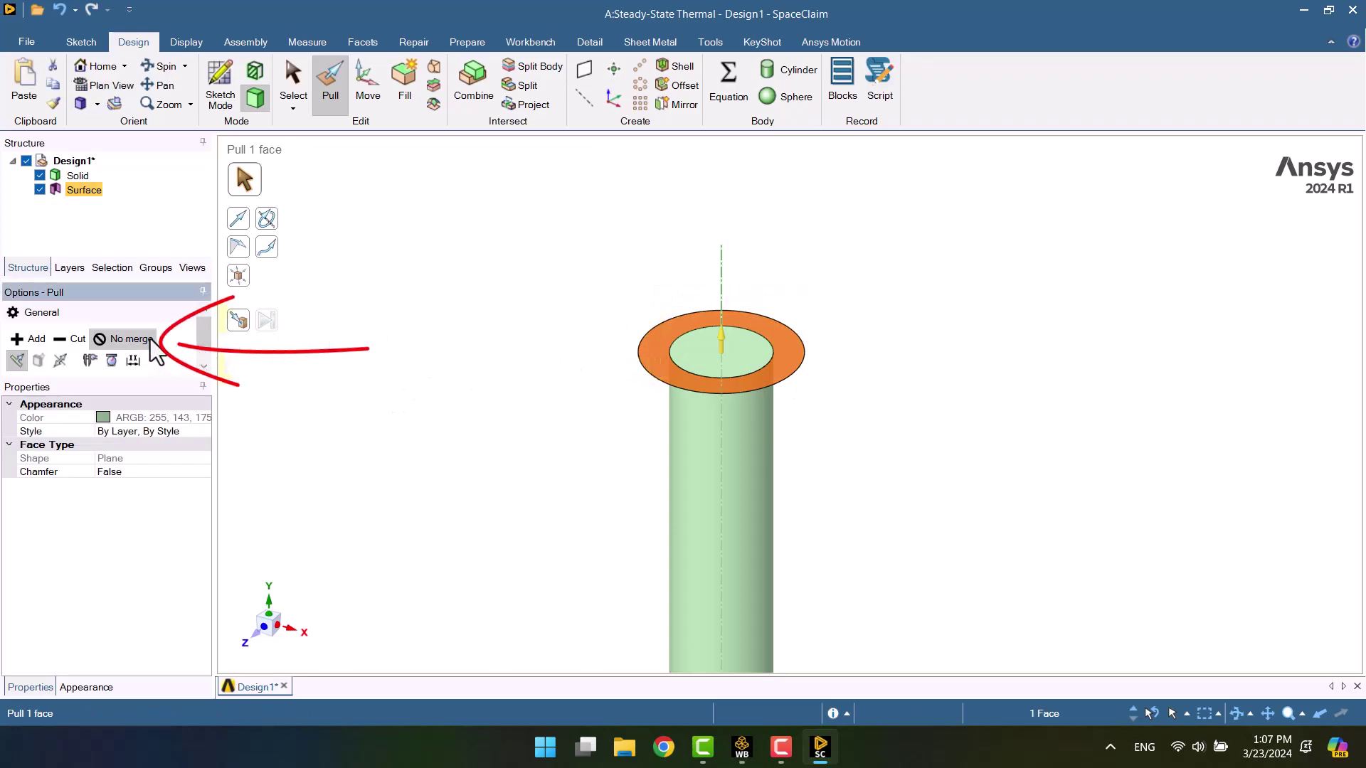
click(722, 356)
scroll(427, 377, down, 2)
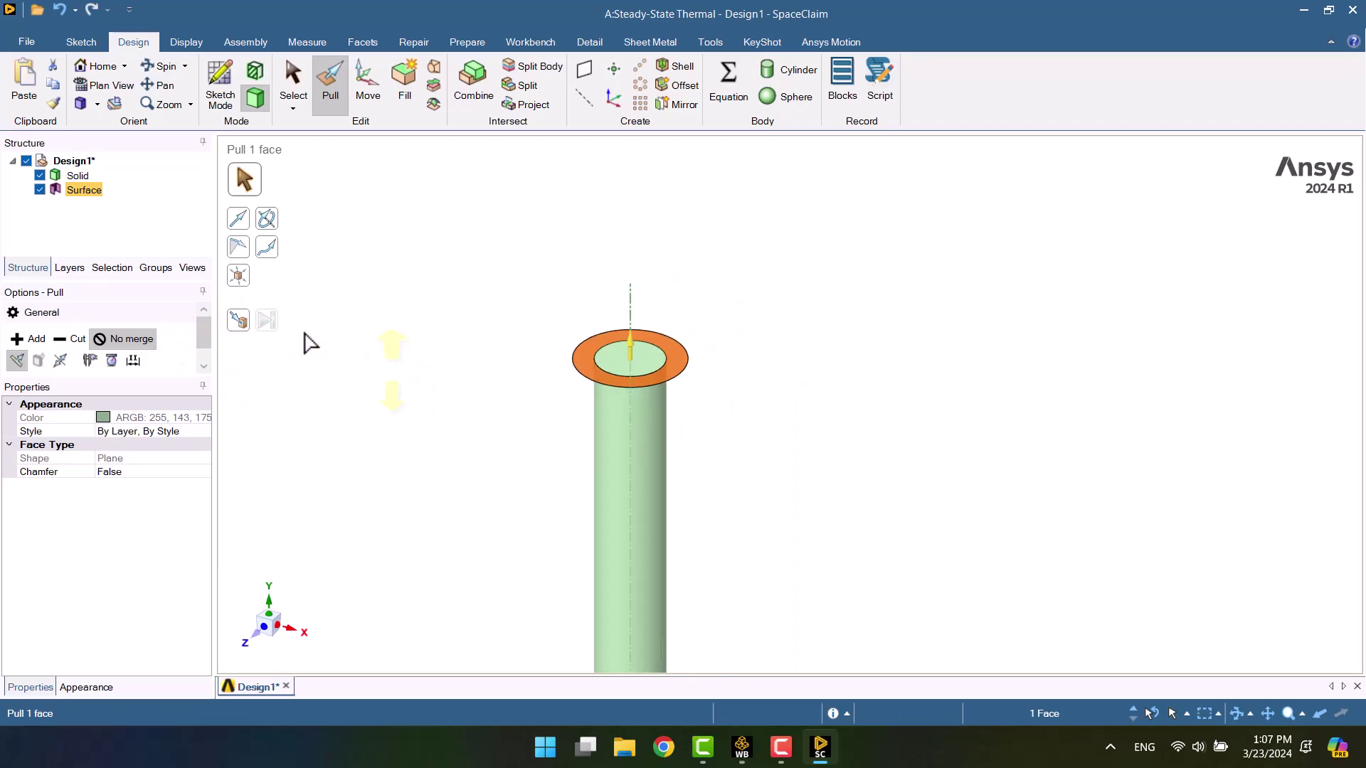
click(240, 322)
- Pull the ring down to the rod's bottom face, then zoom to fit the model
scroll(586, 305, down, 3)
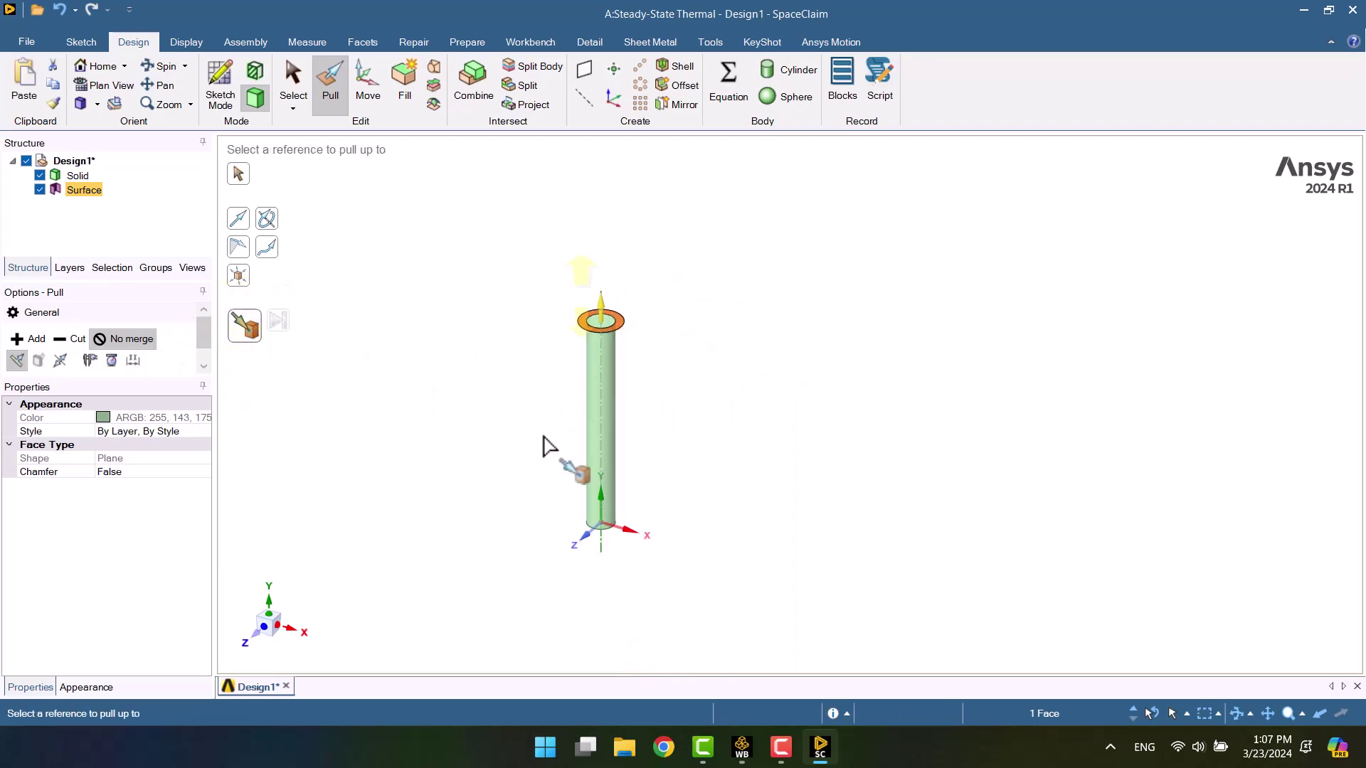
middle_drag(549, 448, 541, 584)
scroll(542, 578, up, 3)
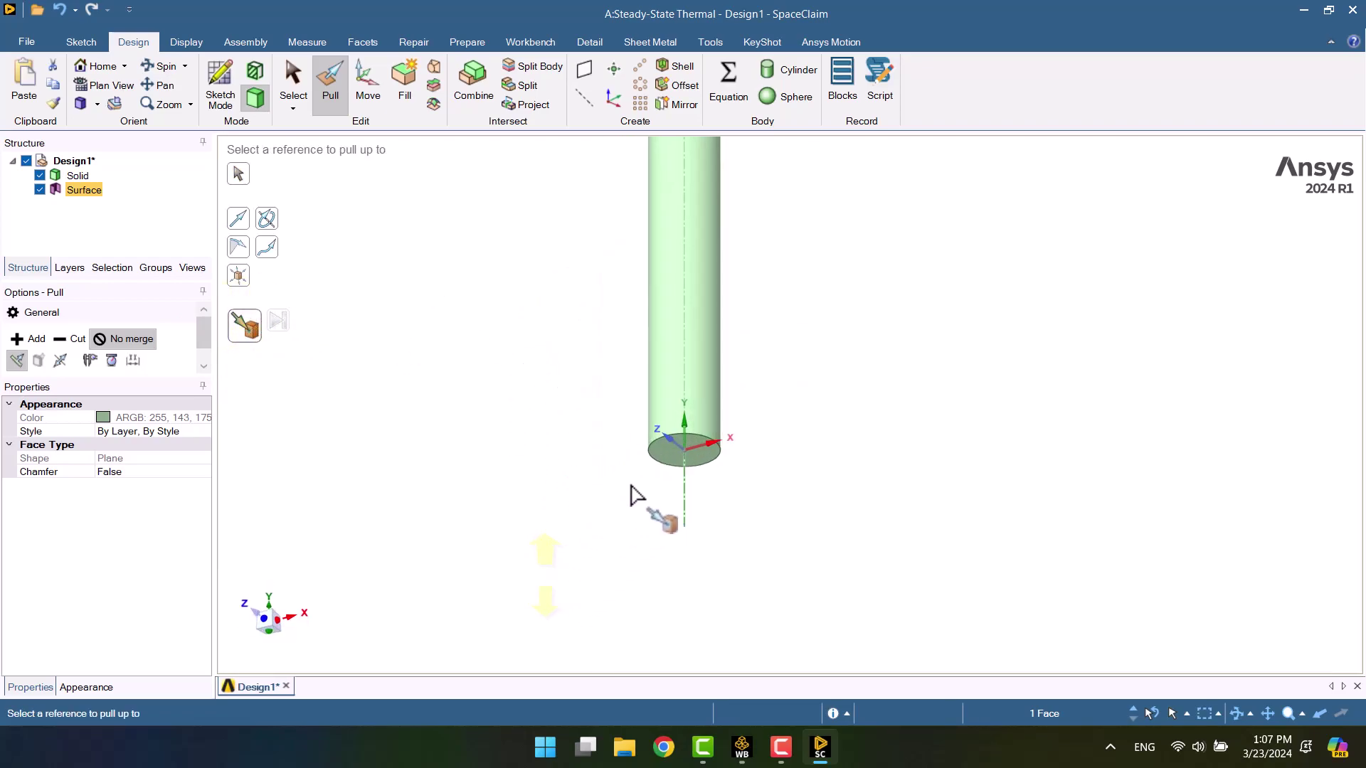
click(662, 457)
key(Escape)
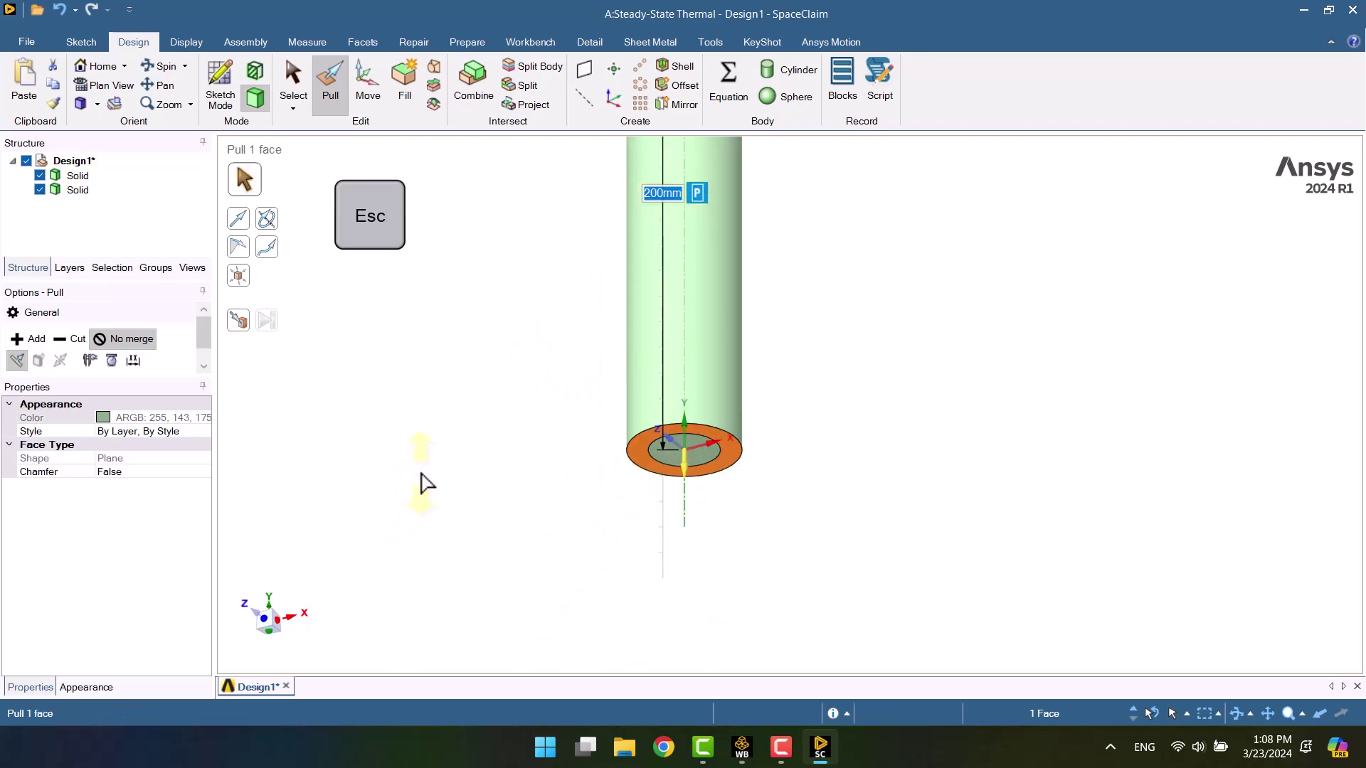
middle_drag(479, 372, 488, 488)
scroll(495, 499, down, 3)
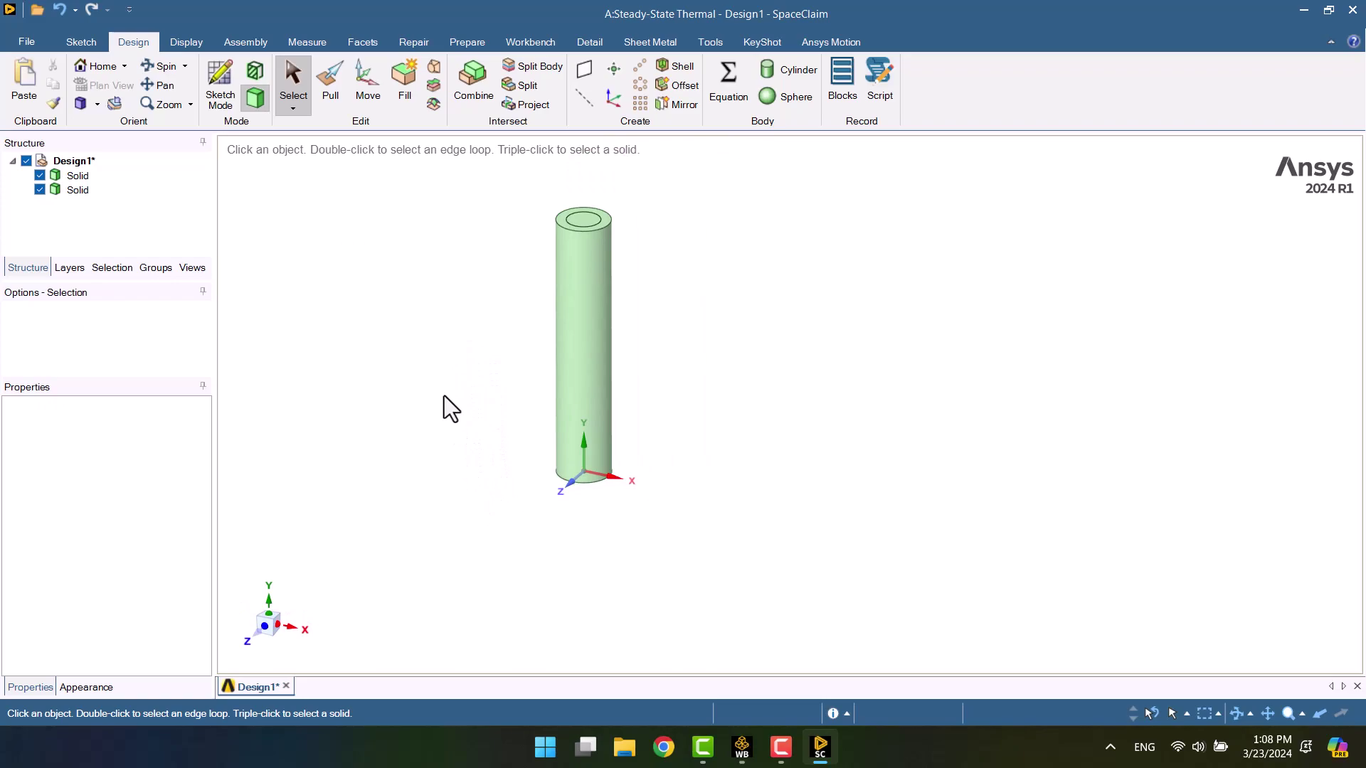
key(z)
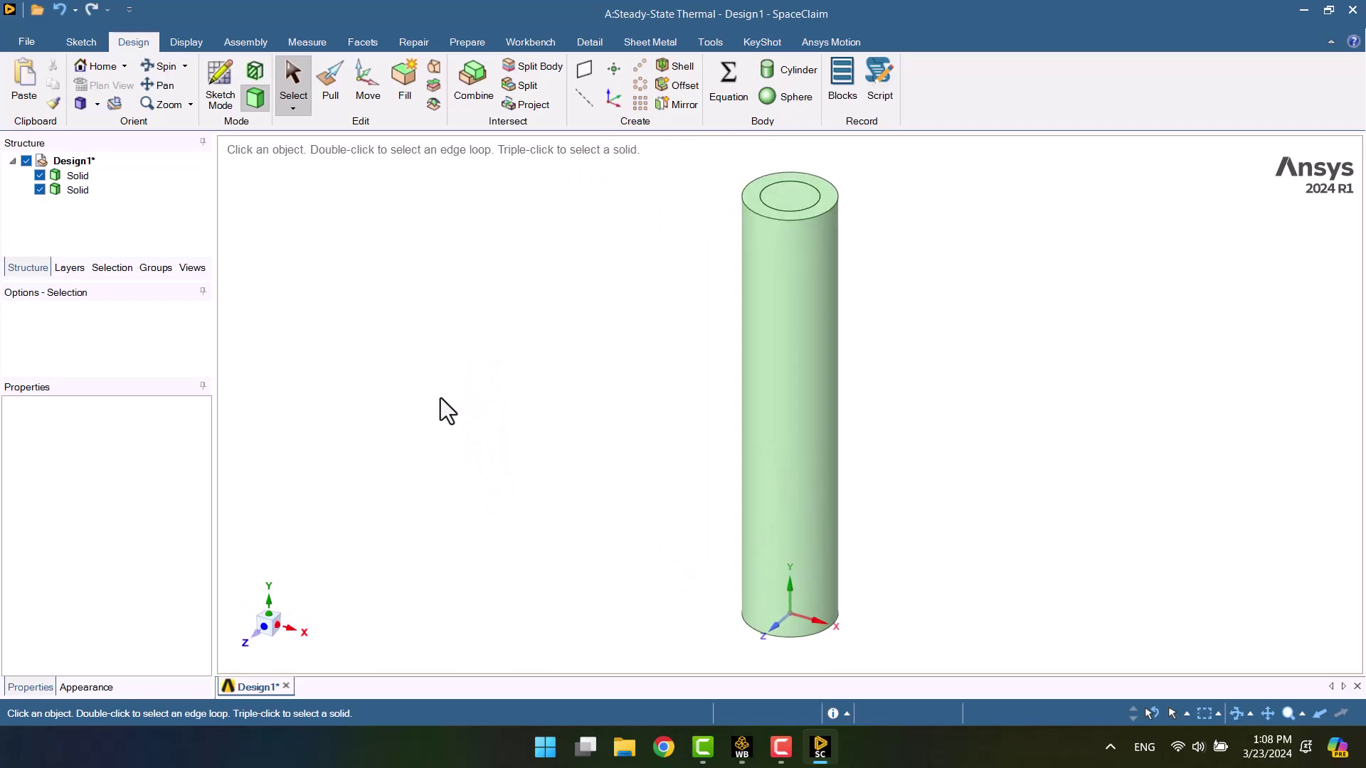
- Rename the first Solid body to Inner and the second Solid to Outer
right_click(65, 181)
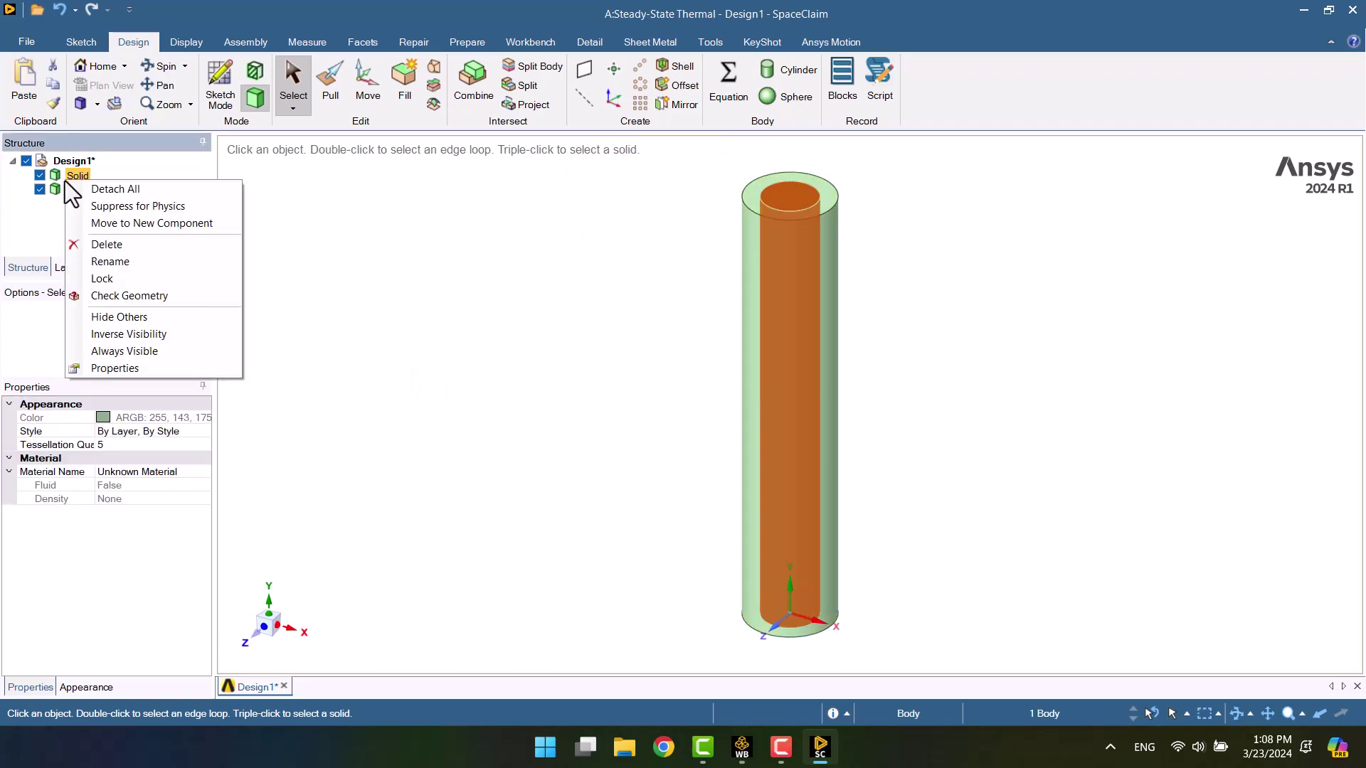
click(94, 263)
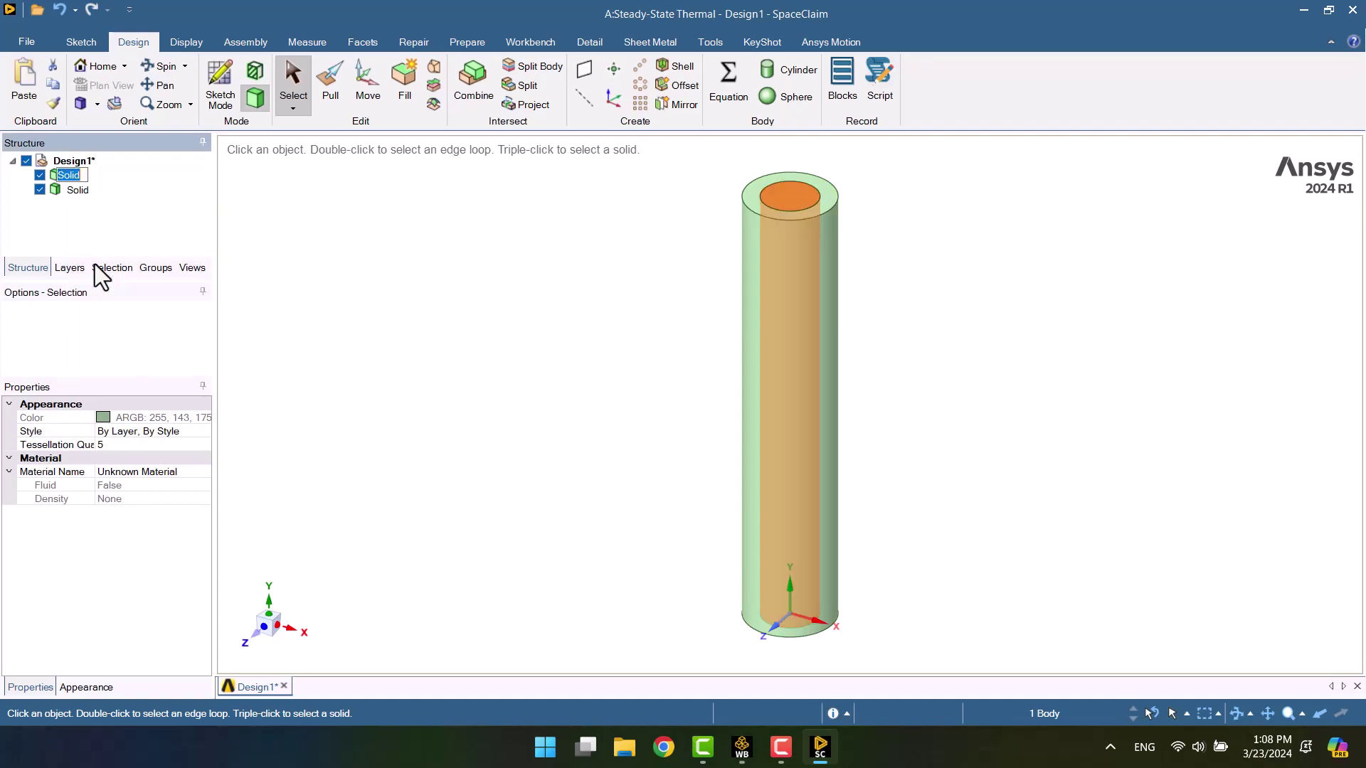
text(Inner)
key(Return)
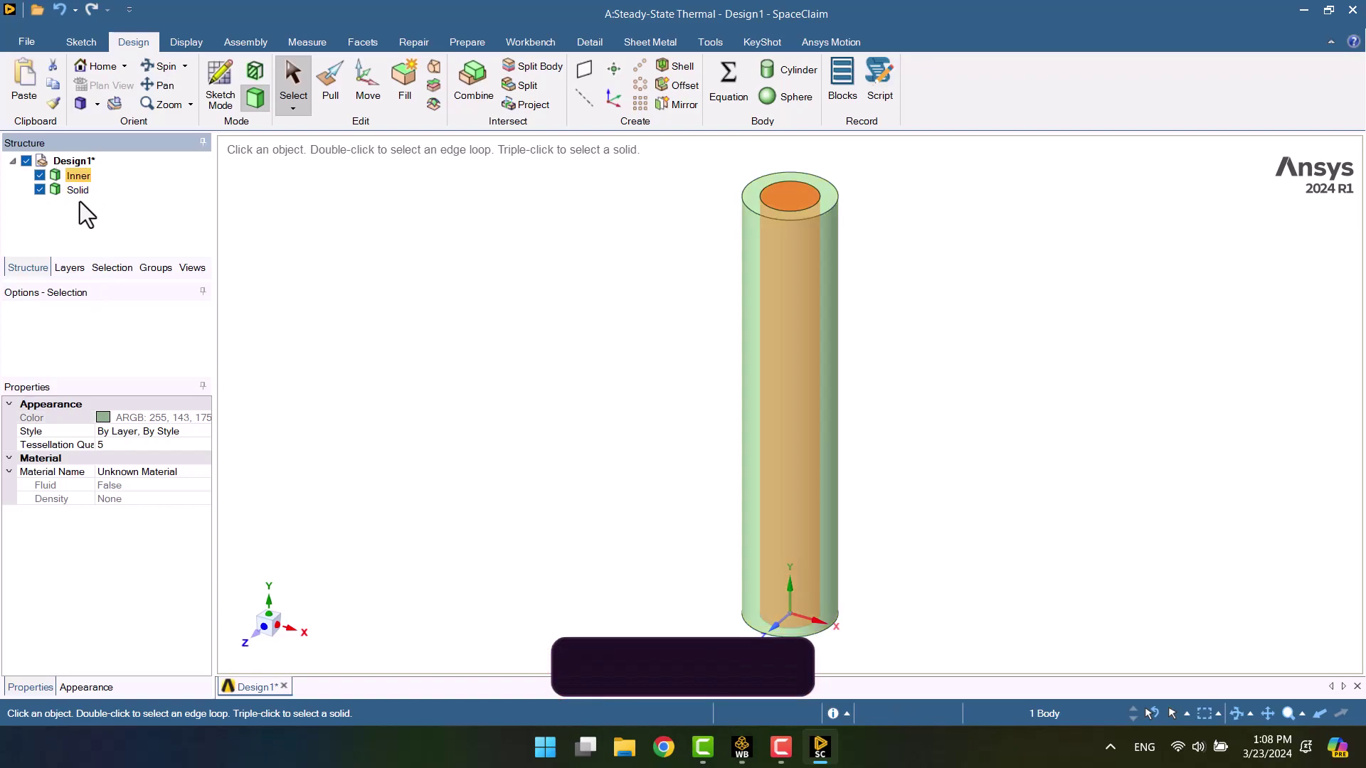
click(83, 191)
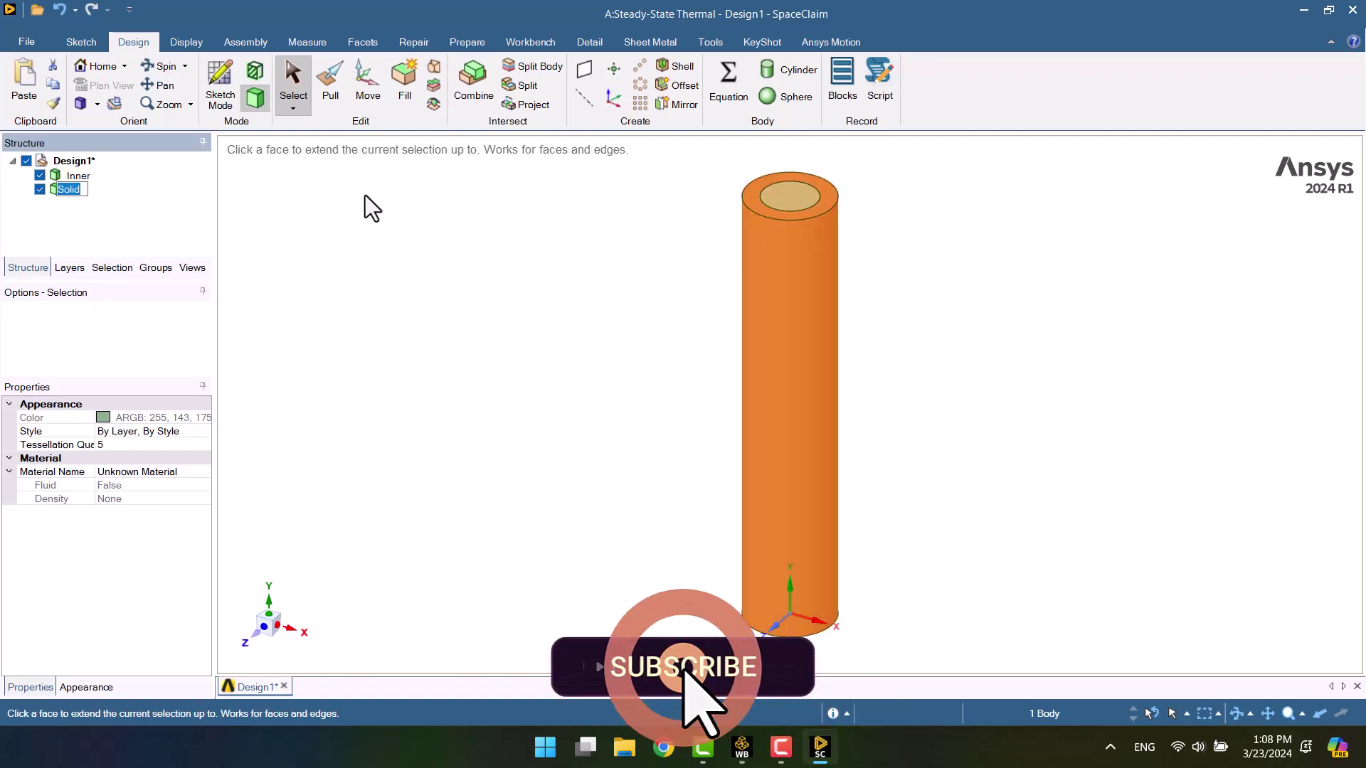
key(F2)
text(Outer)
key(Return)
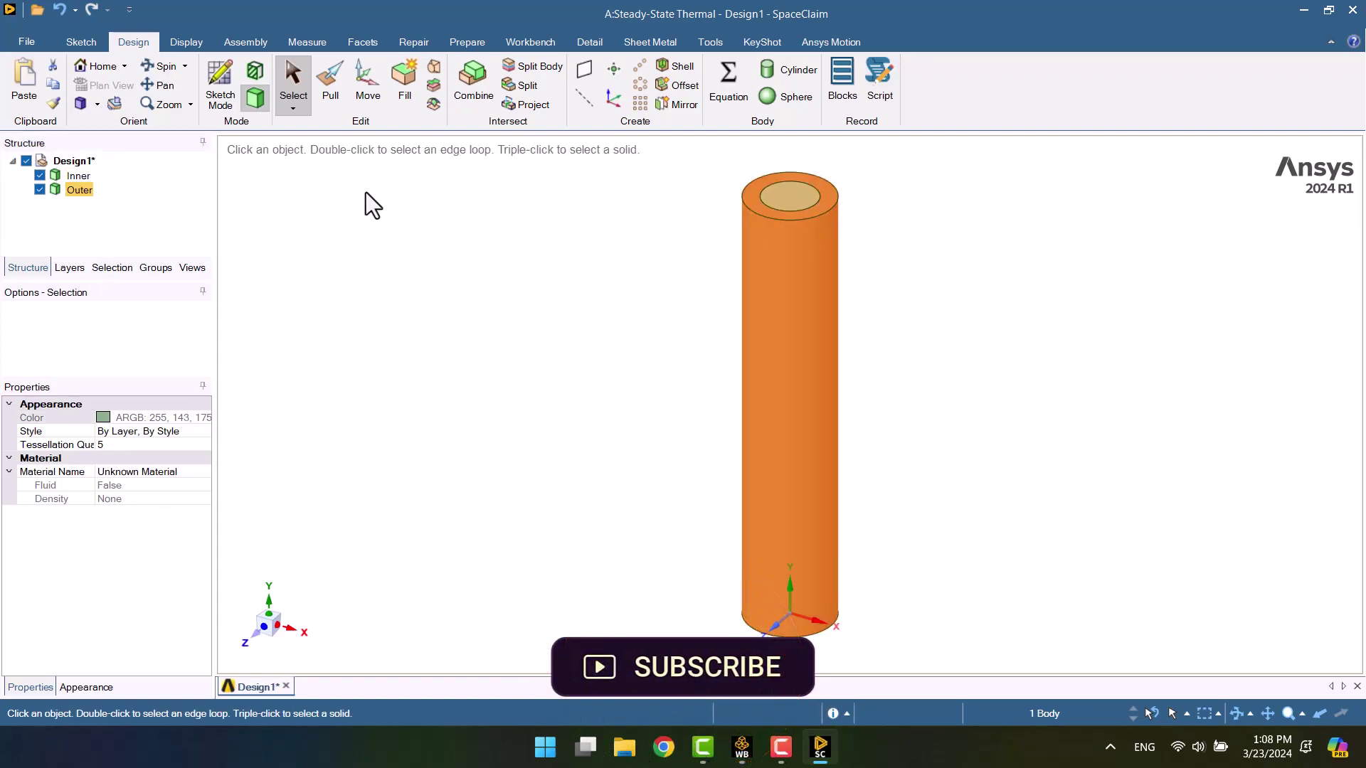
click(364, 226)
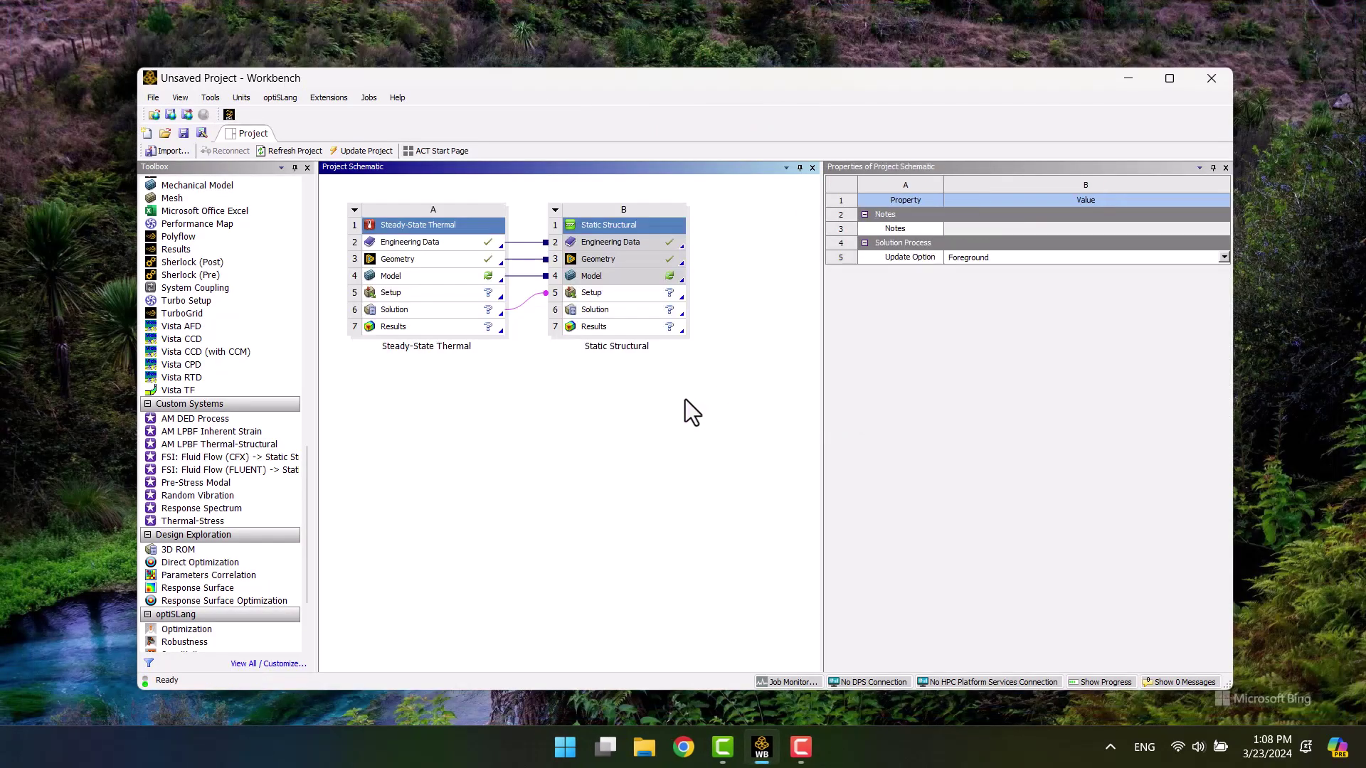
- Save the project as 'thermal' inside a newly created folder
key(ctrl+s)
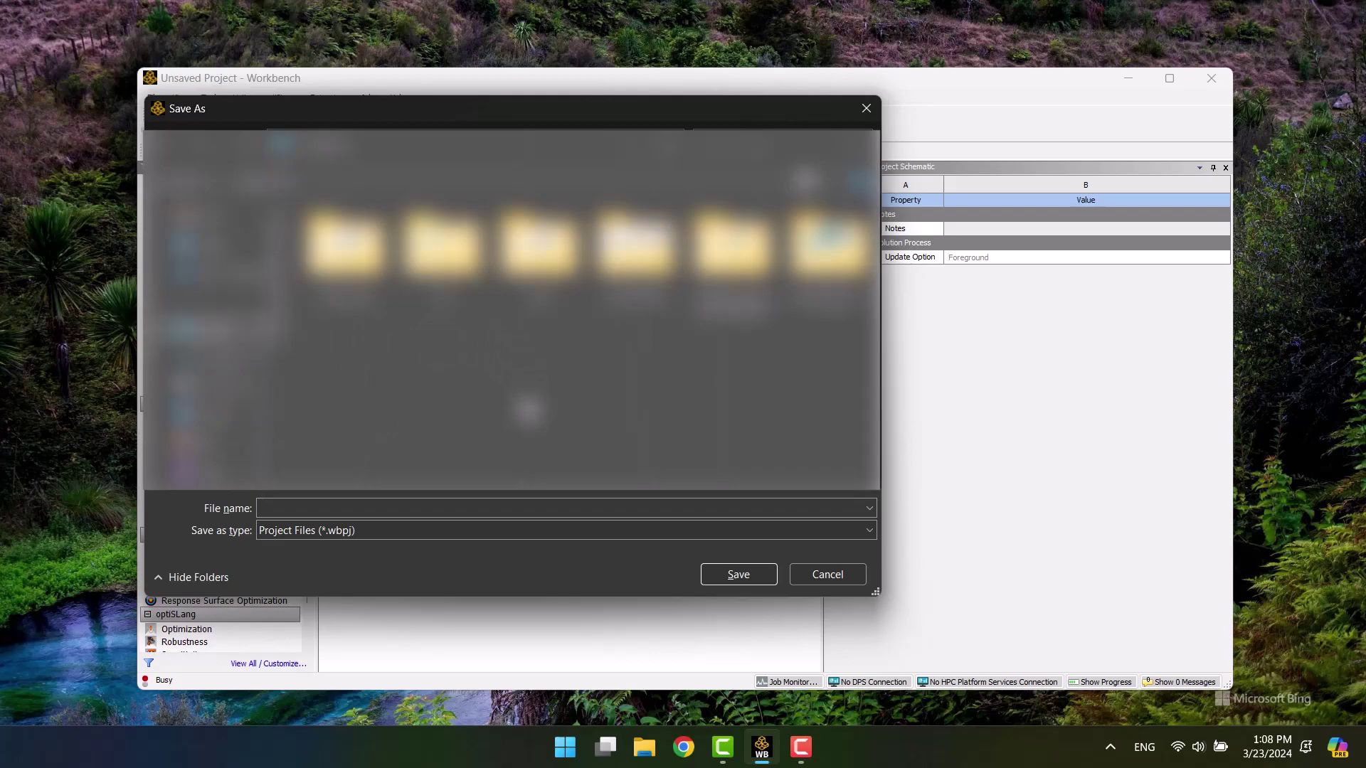
key(ctrl+shift+n)
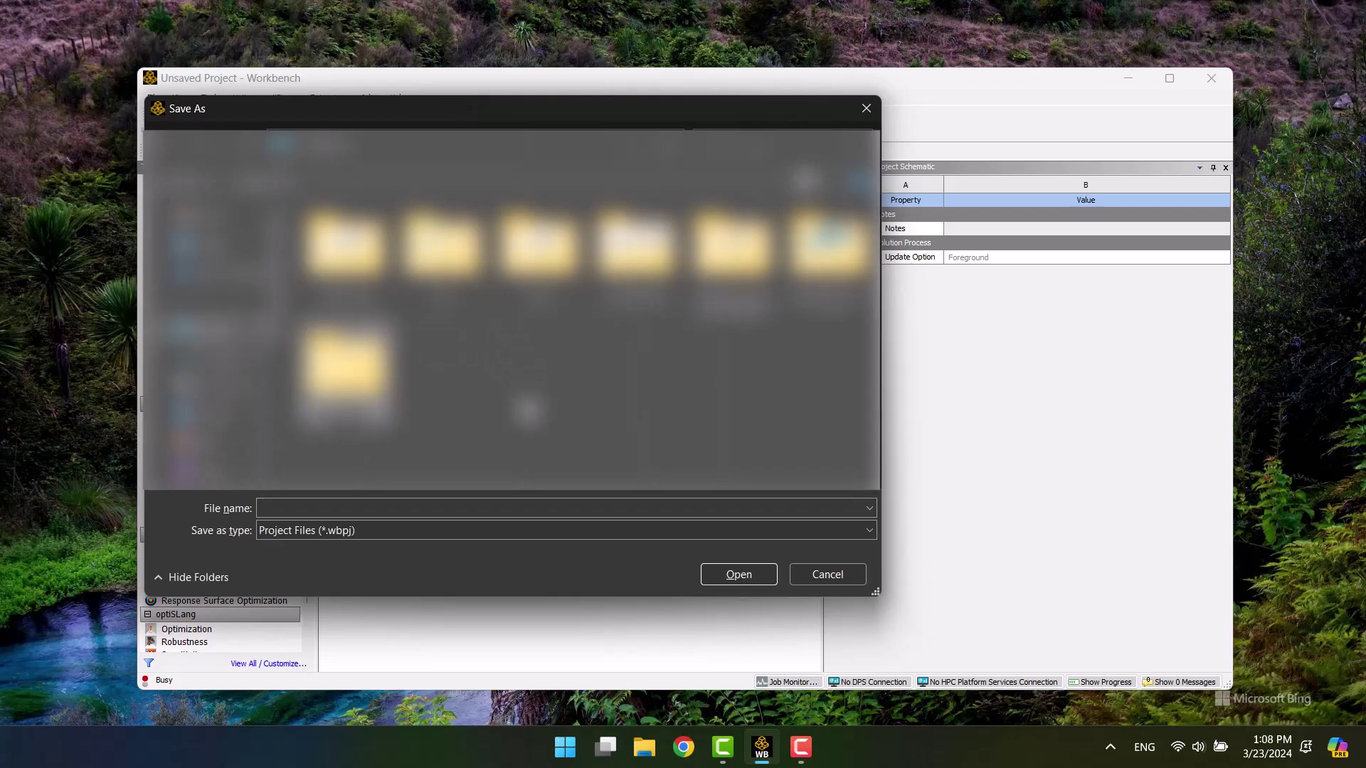
key(Return)
key(Return)
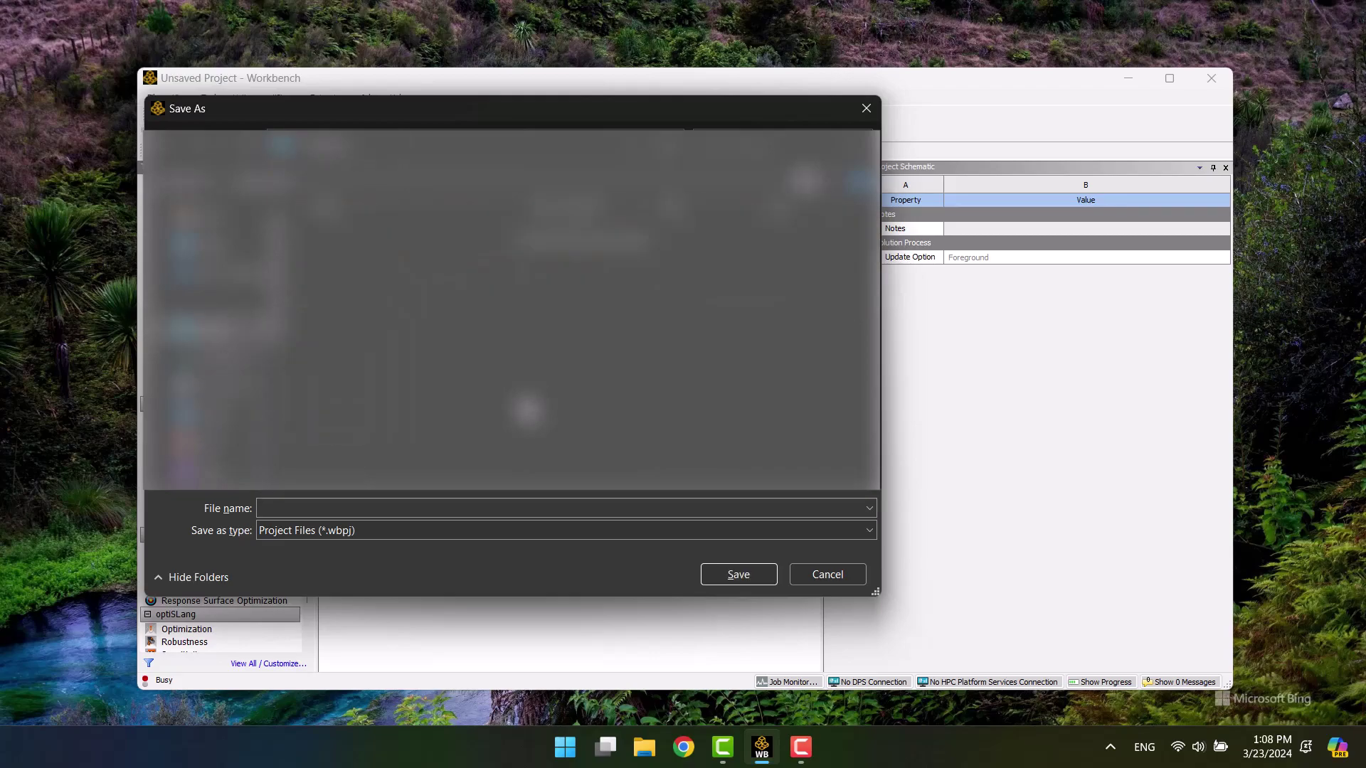
click(508, 507)
text(t)
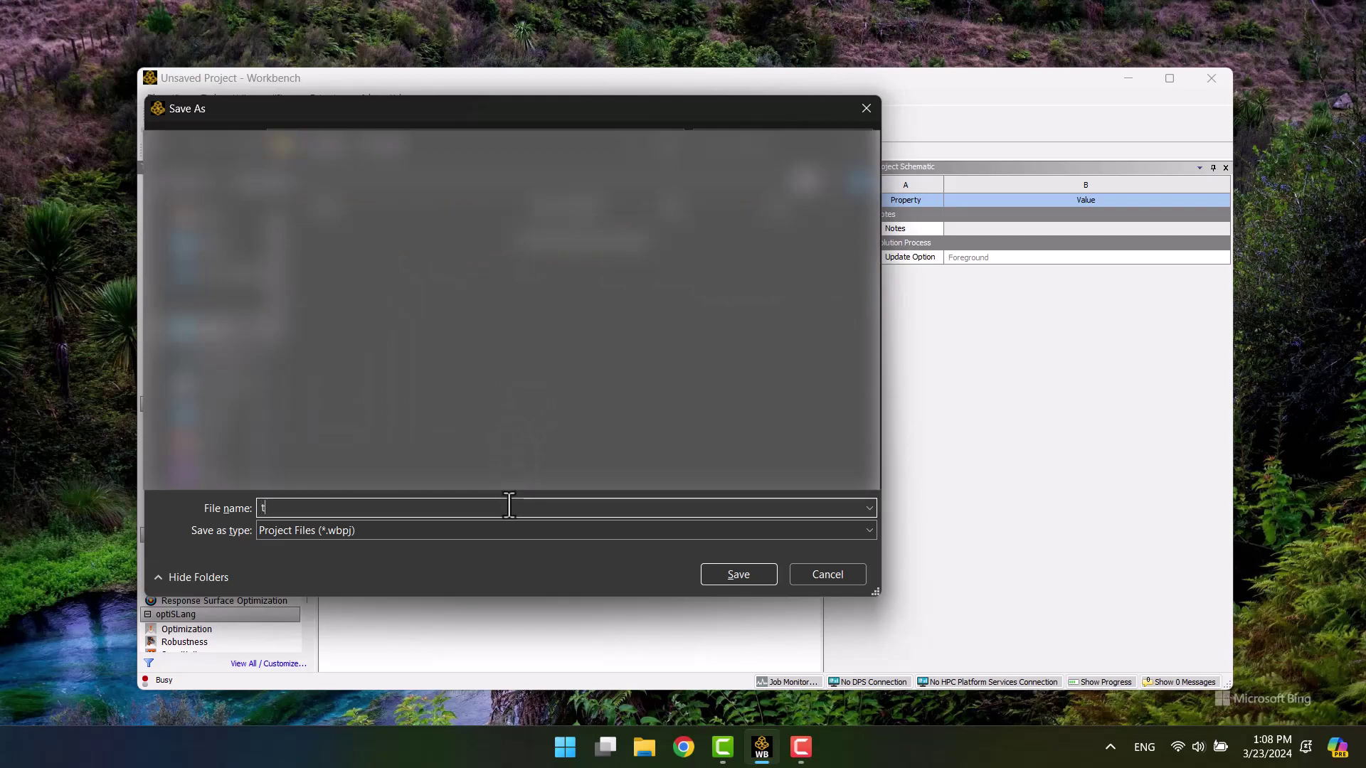
text(herma)
key(Return)
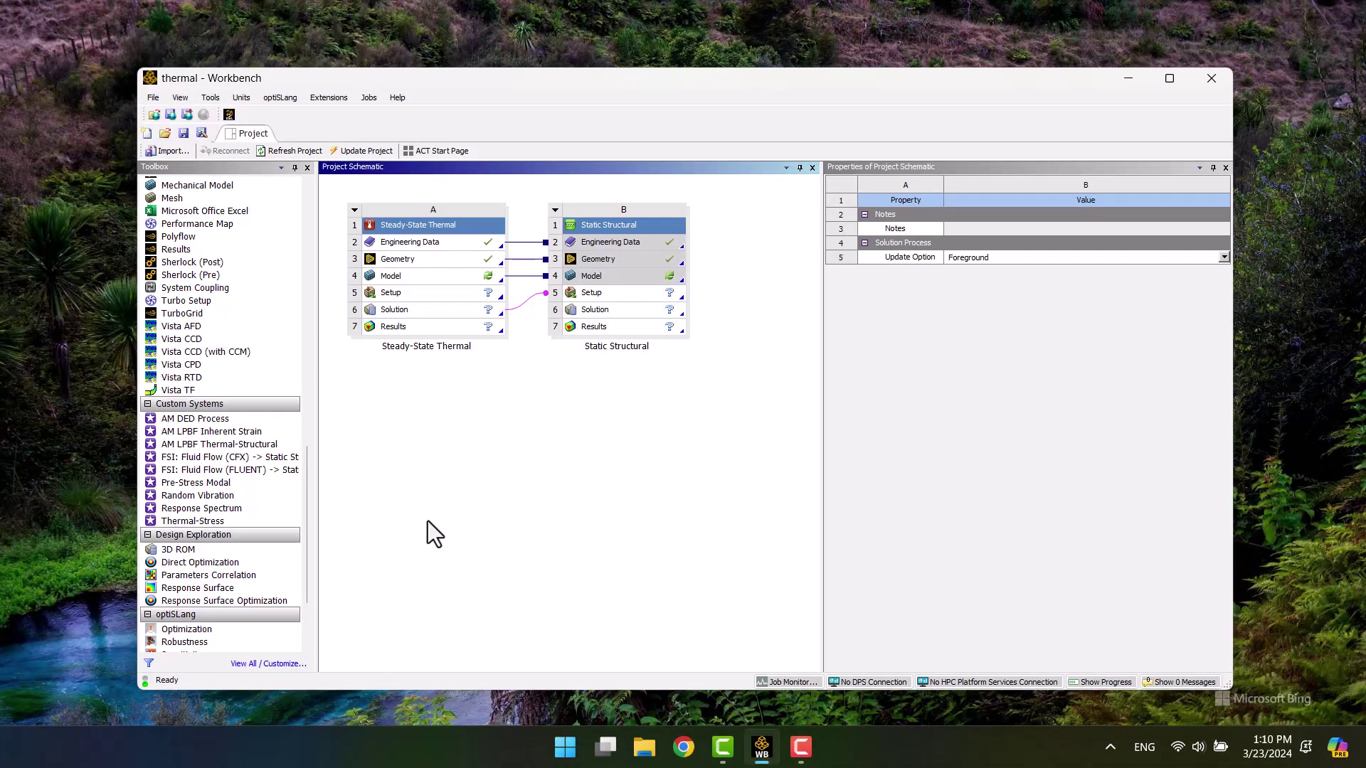
- In Engineering Data, add Aluminum Alloy from the General Materials source and close the library
double_click(437, 249)
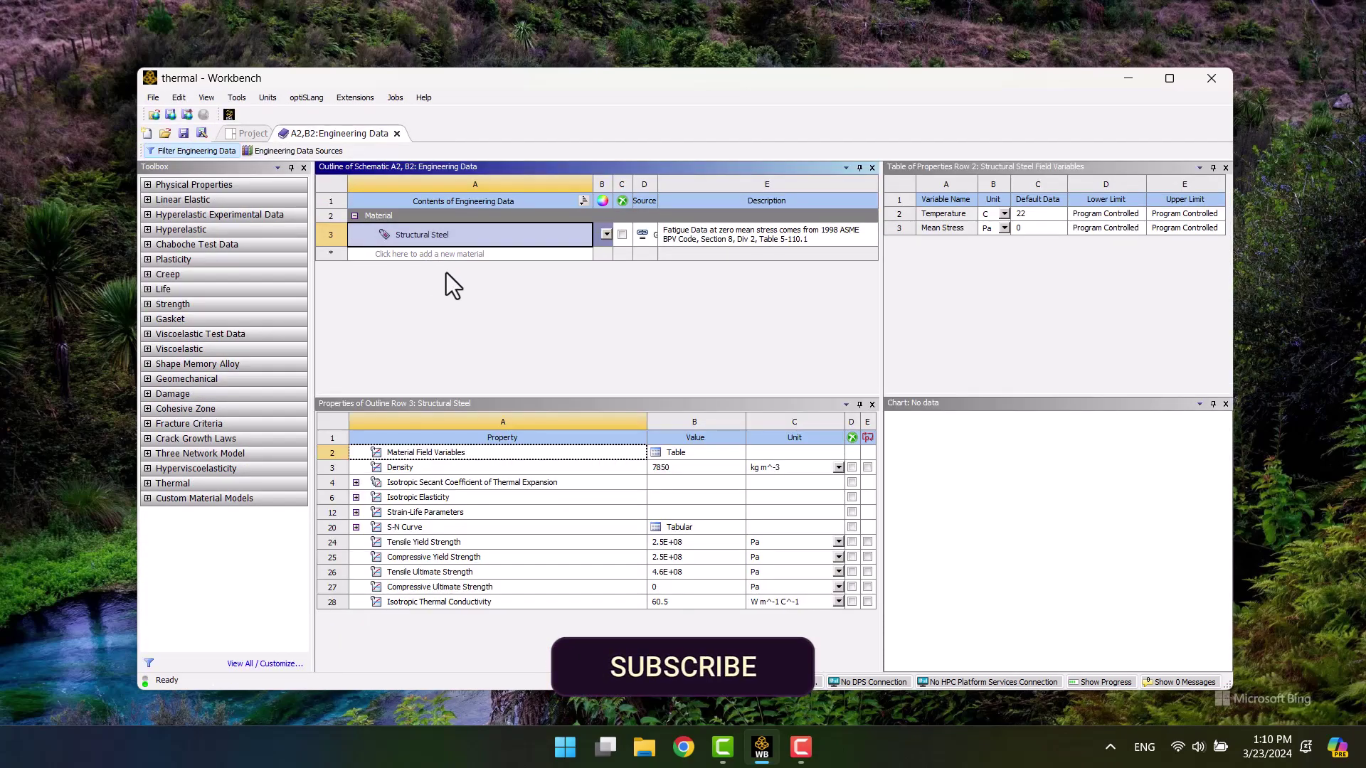
click(441, 254)
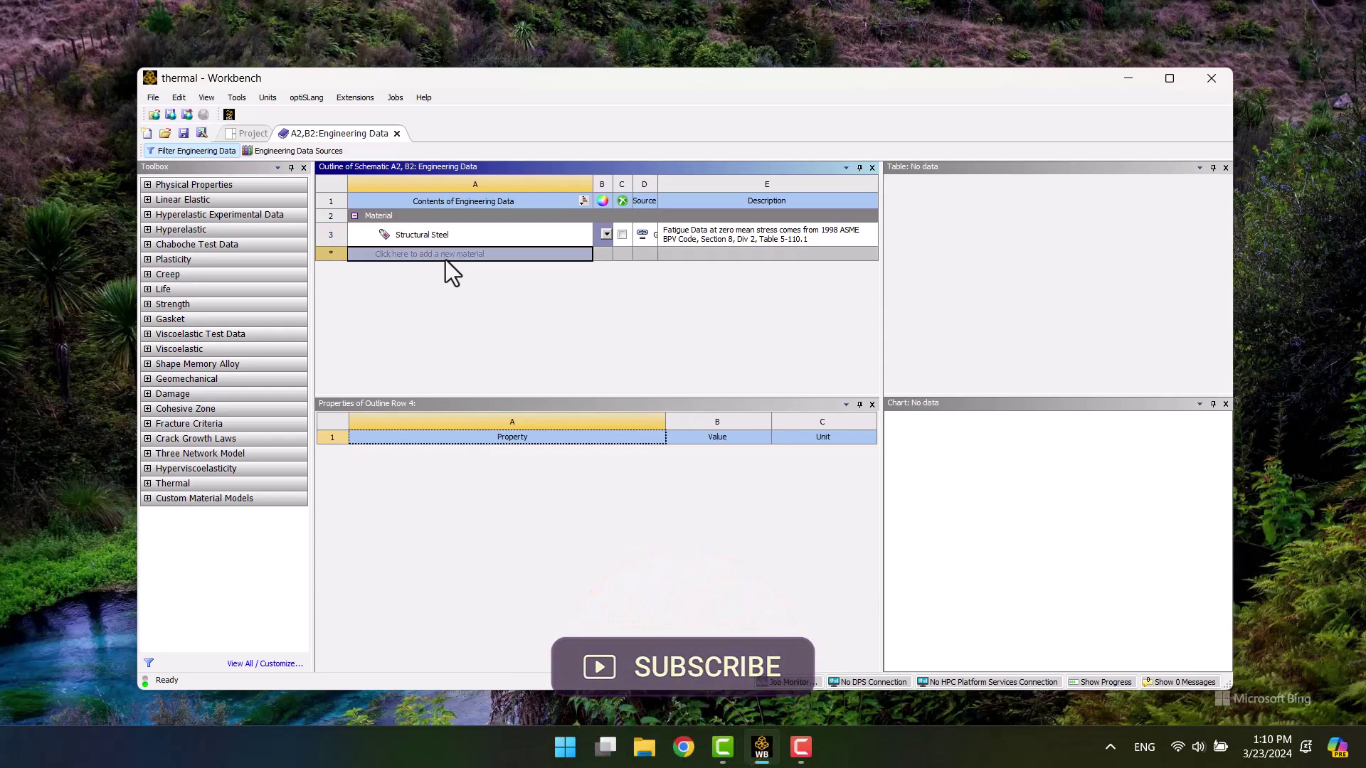
right_click(446, 259)
click(458, 303)
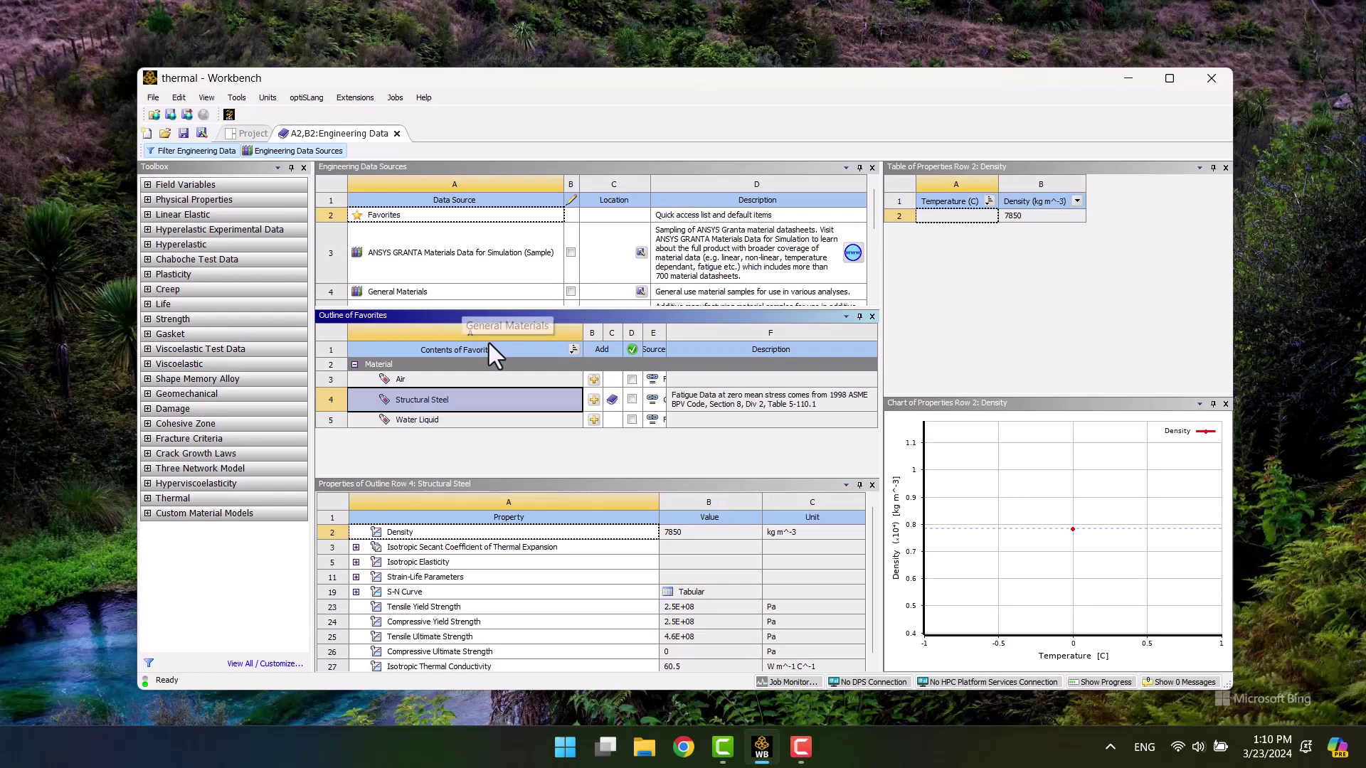
click(406, 292)
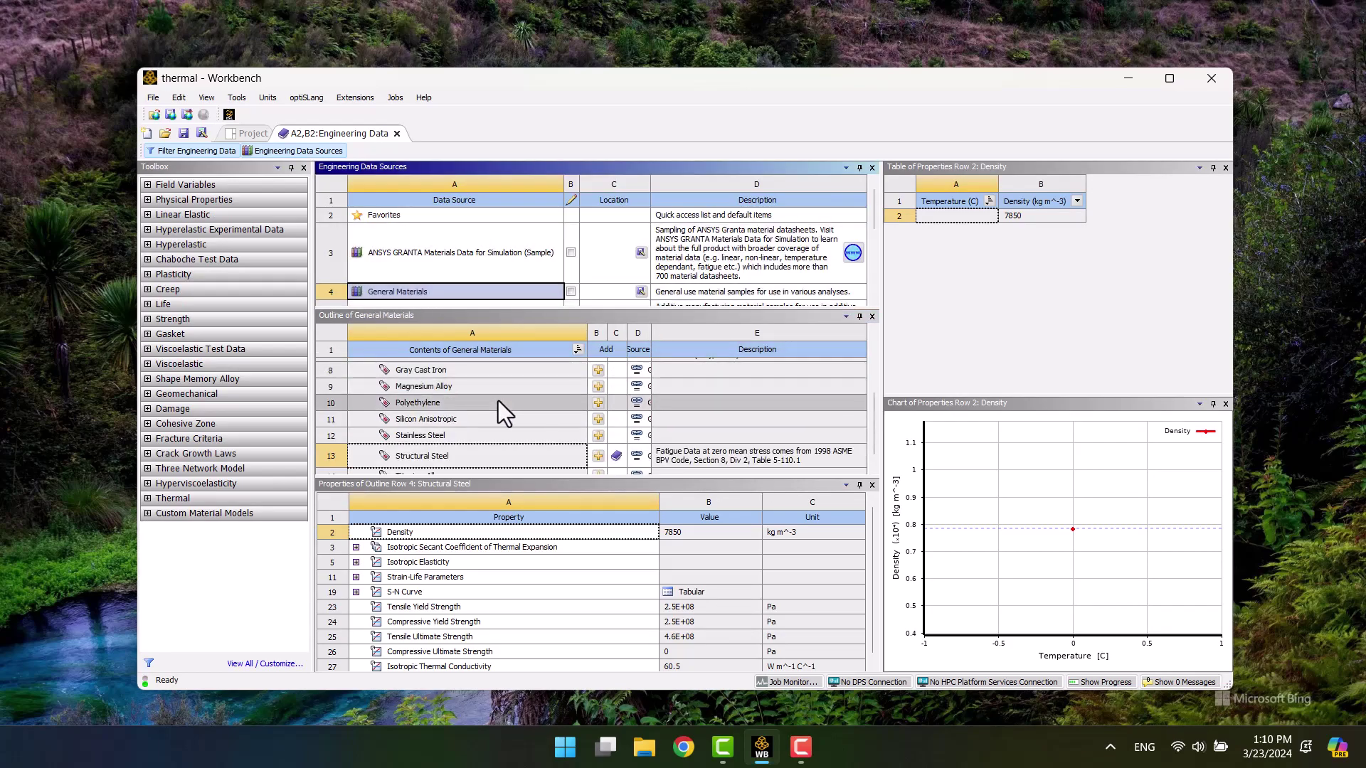
scroll(497, 401, down, 1)
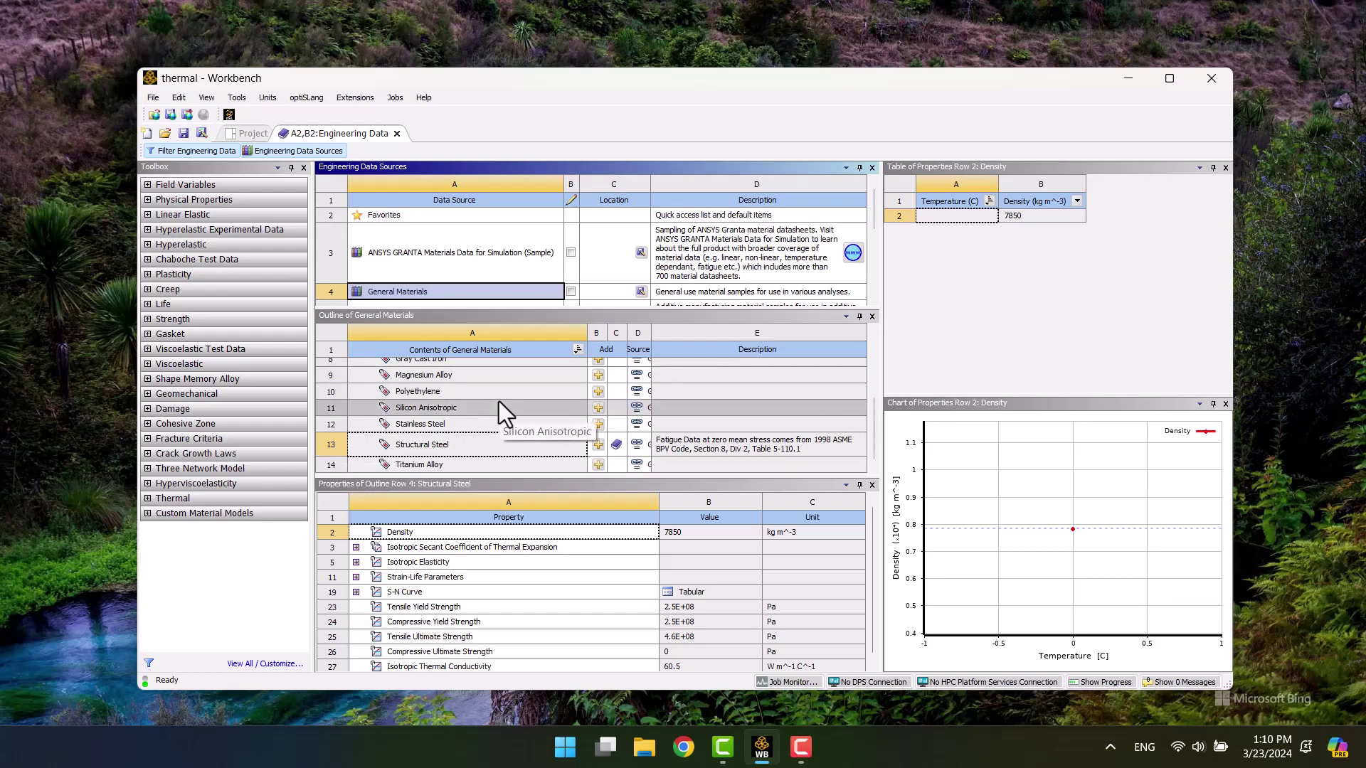
scroll(486, 461, up, 3)
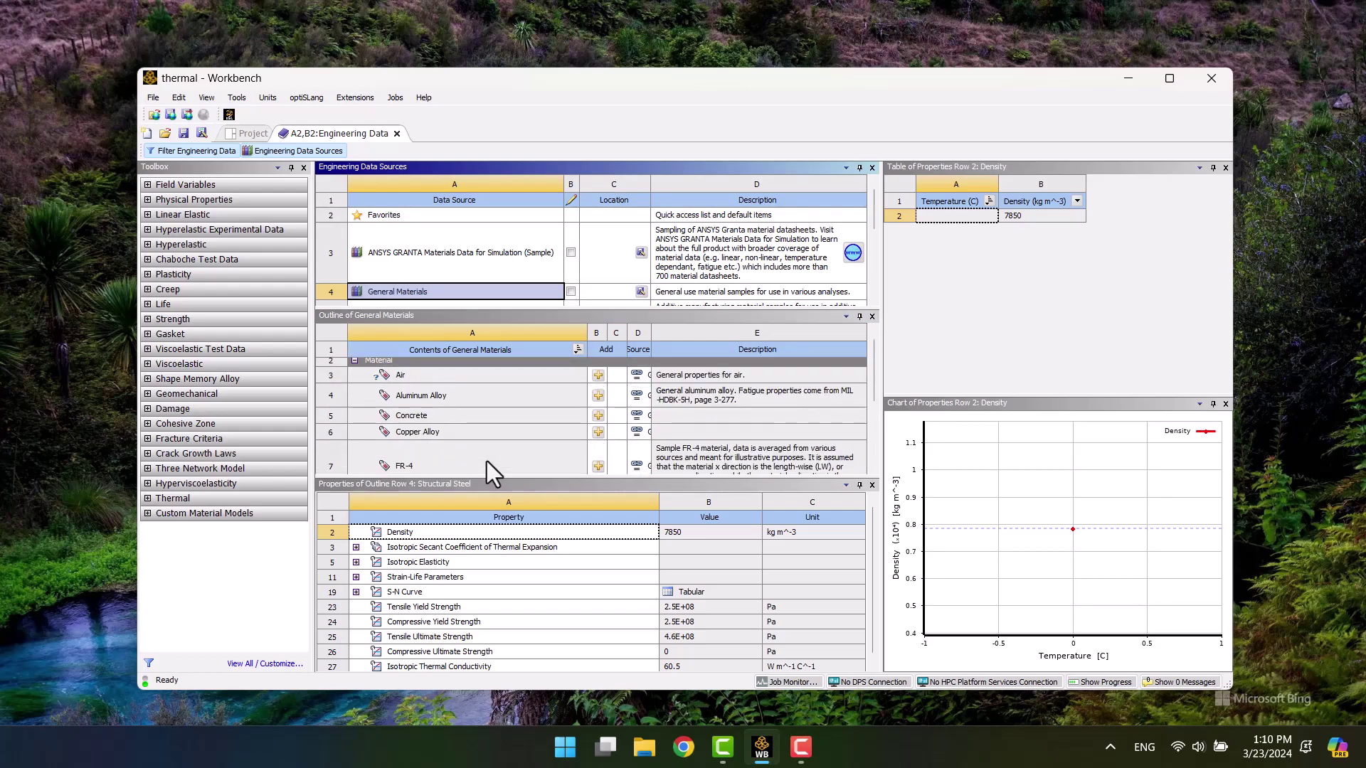
click(597, 395)
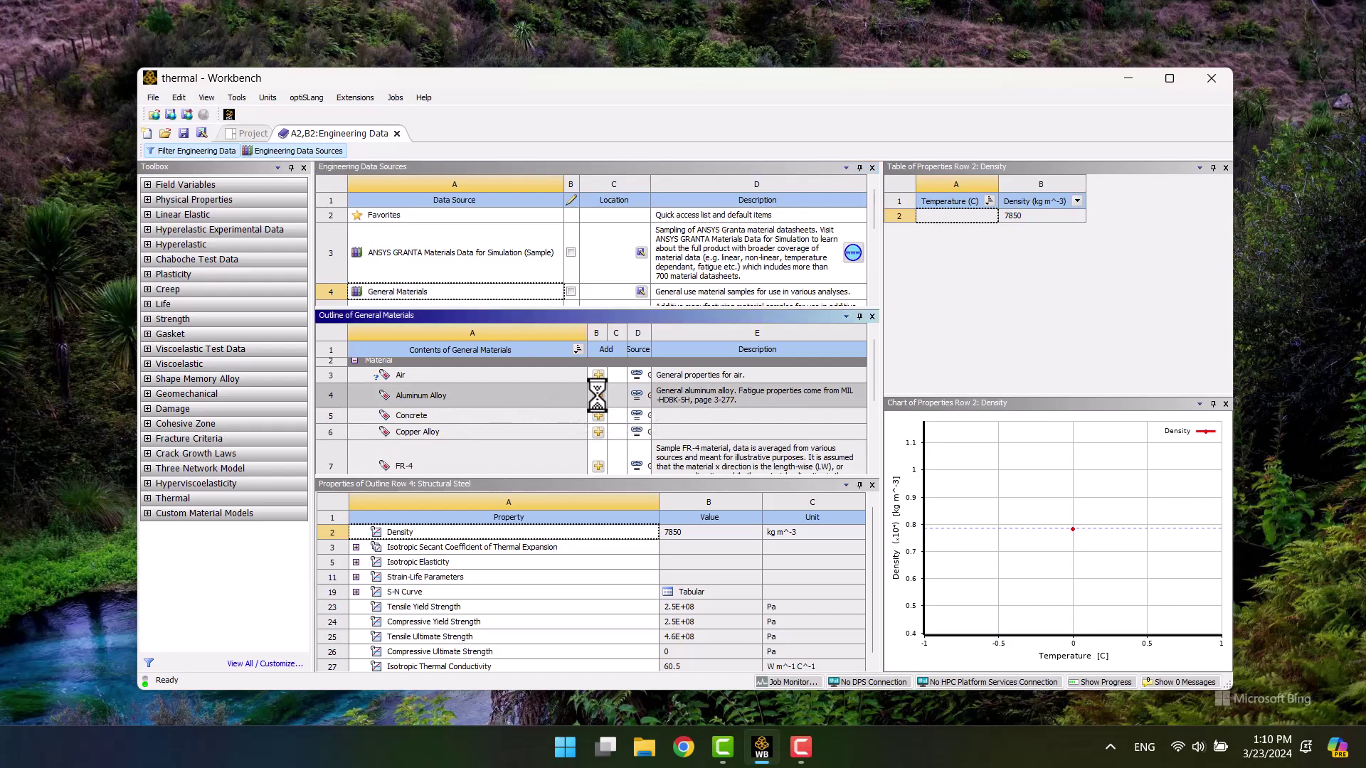
click(297, 153)
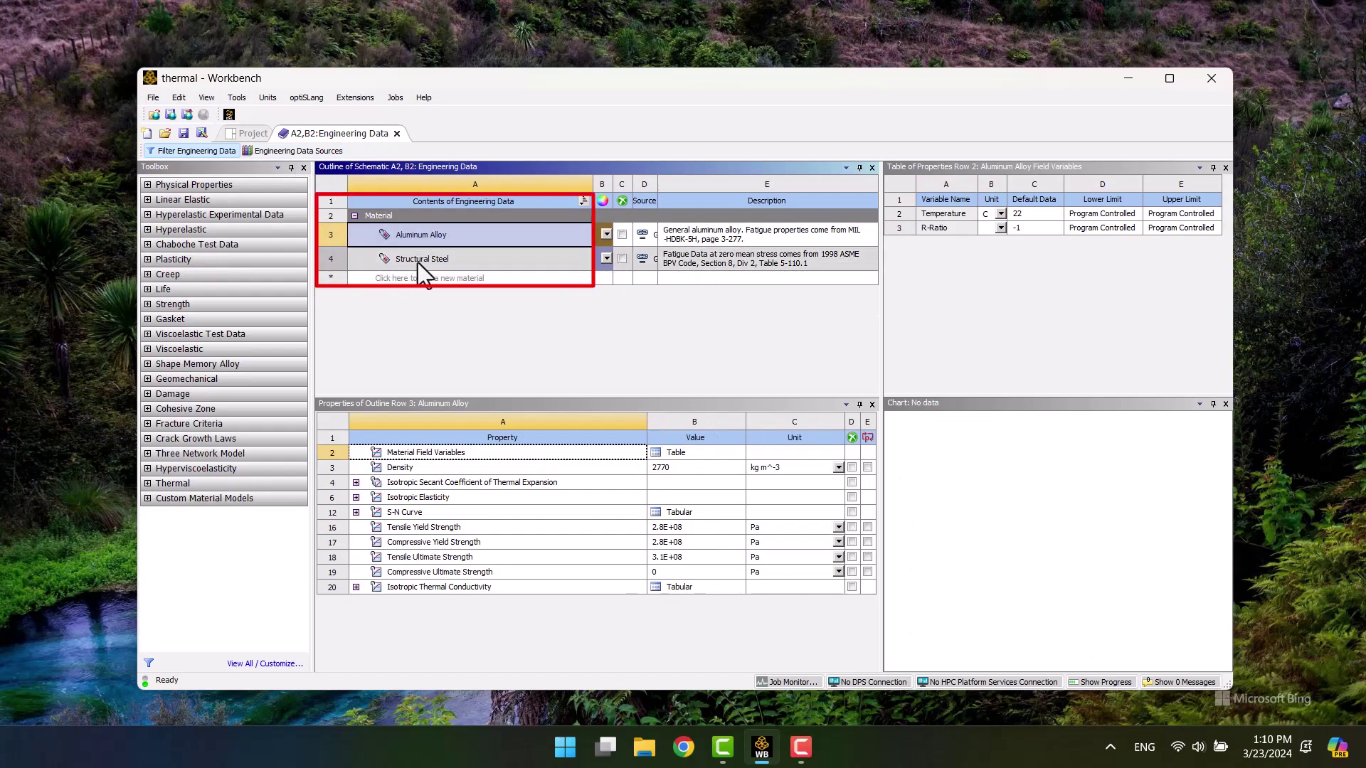
- Return to the schematic and open the Model cell in Mechanical
click(395, 134)
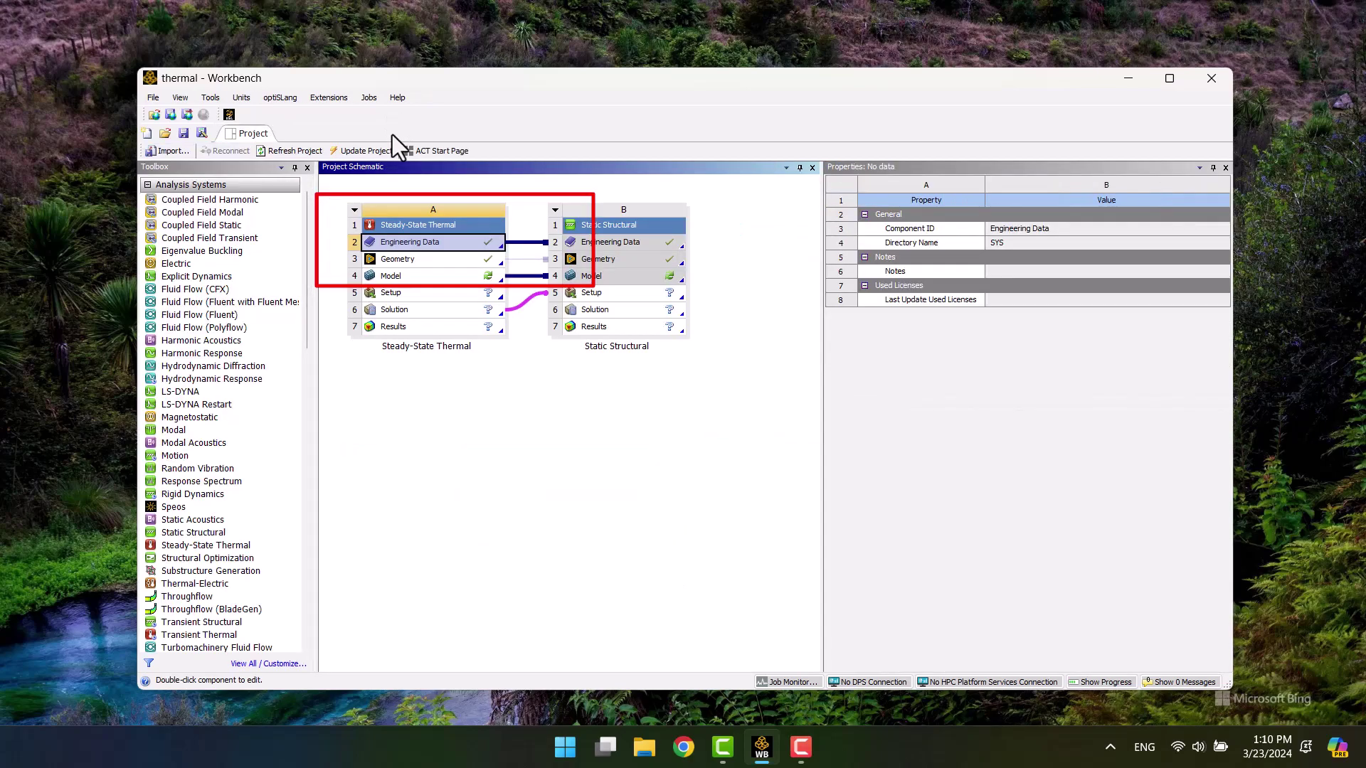
double_click(433, 277)
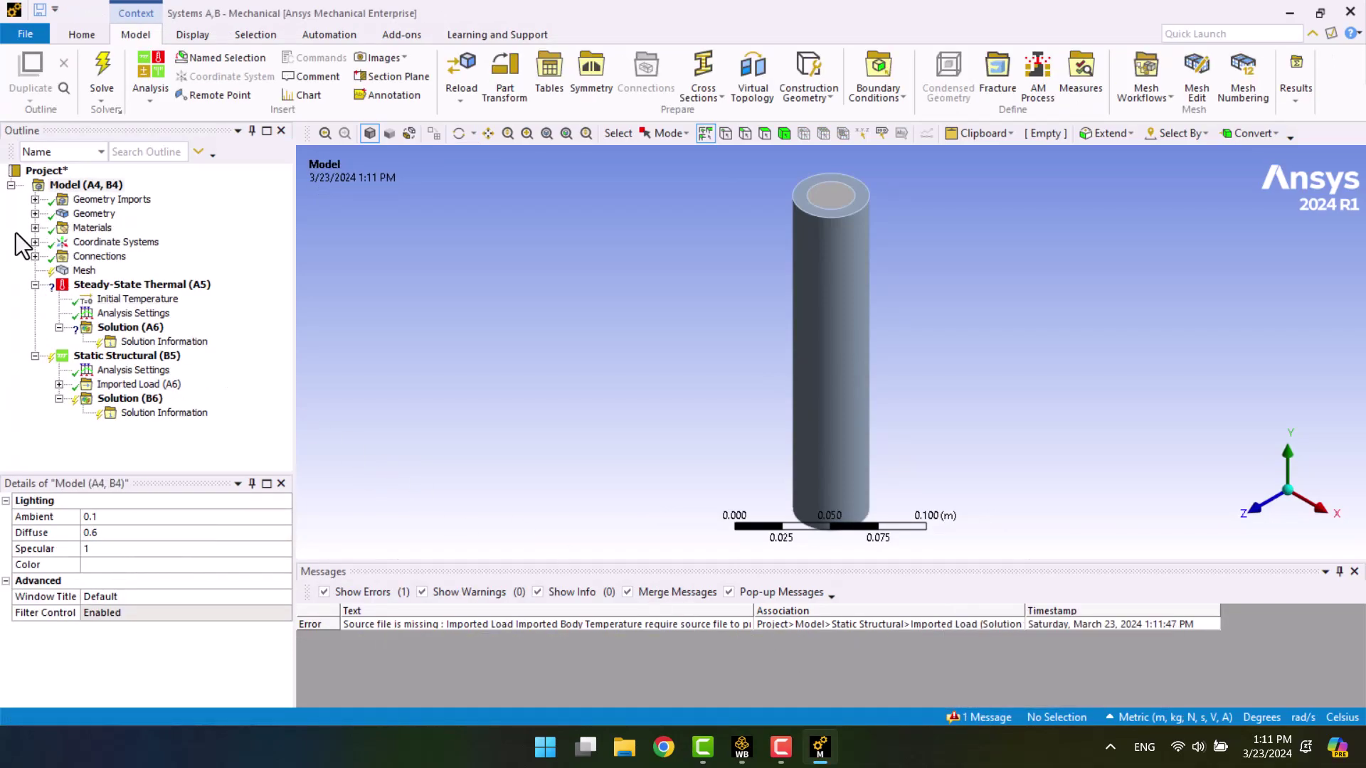
- Assign Aluminum Alloy as the material of the SYS\Inner body
click(35, 214)
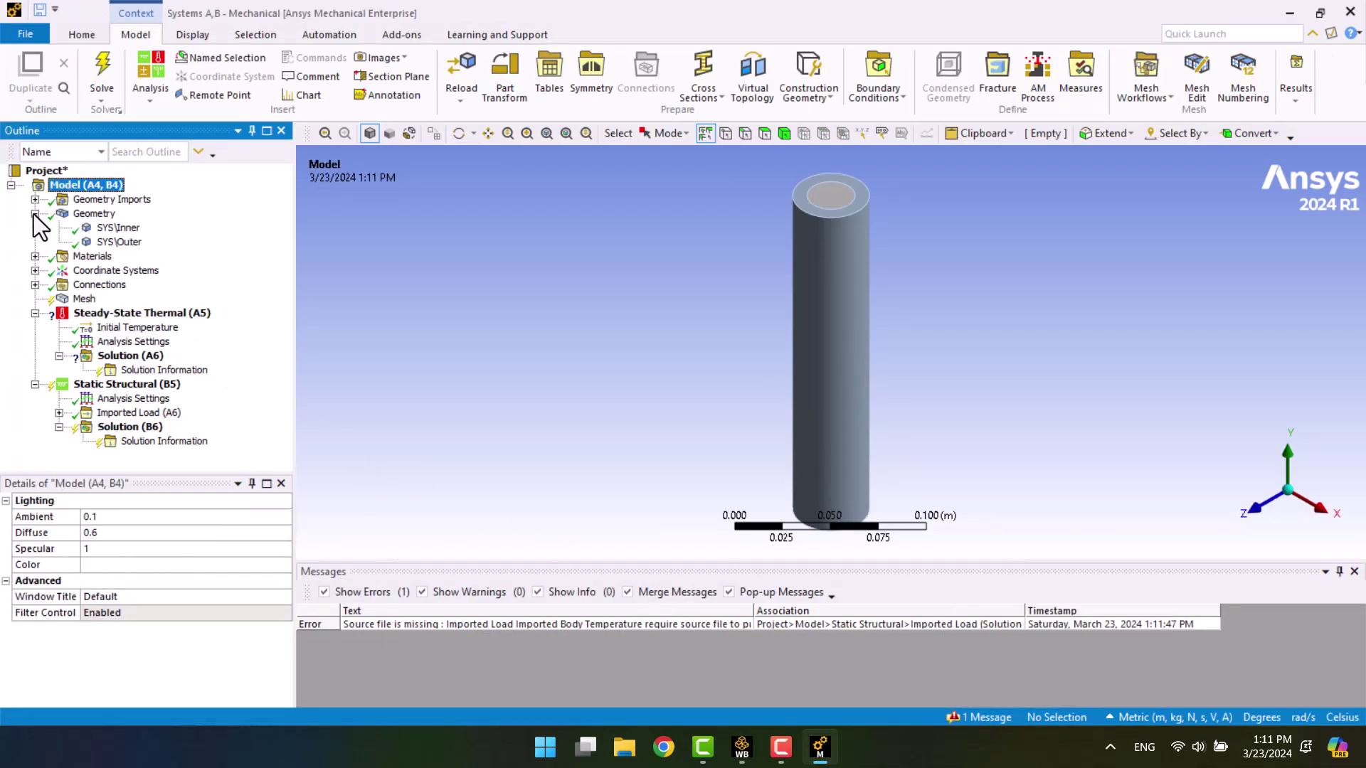
click(117, 228)
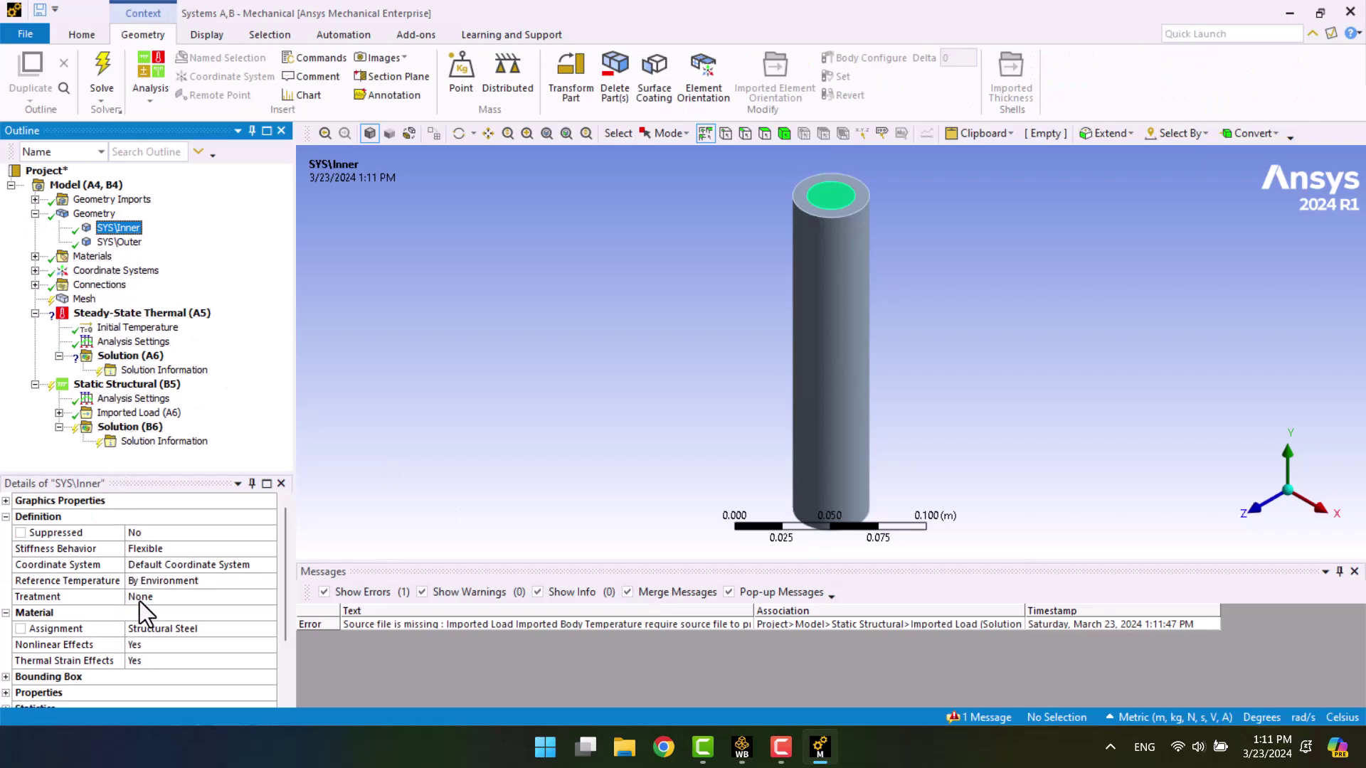
click(270, 629)
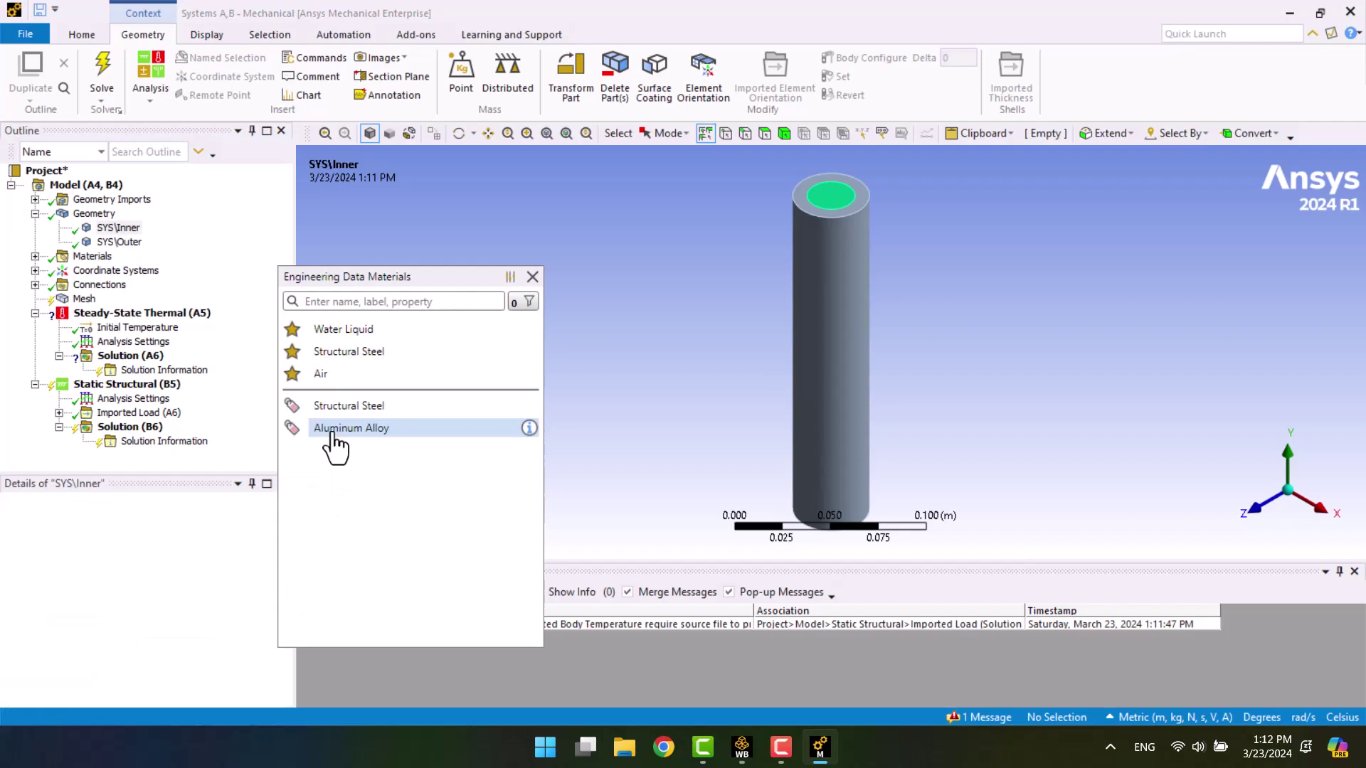
click(333, 430)
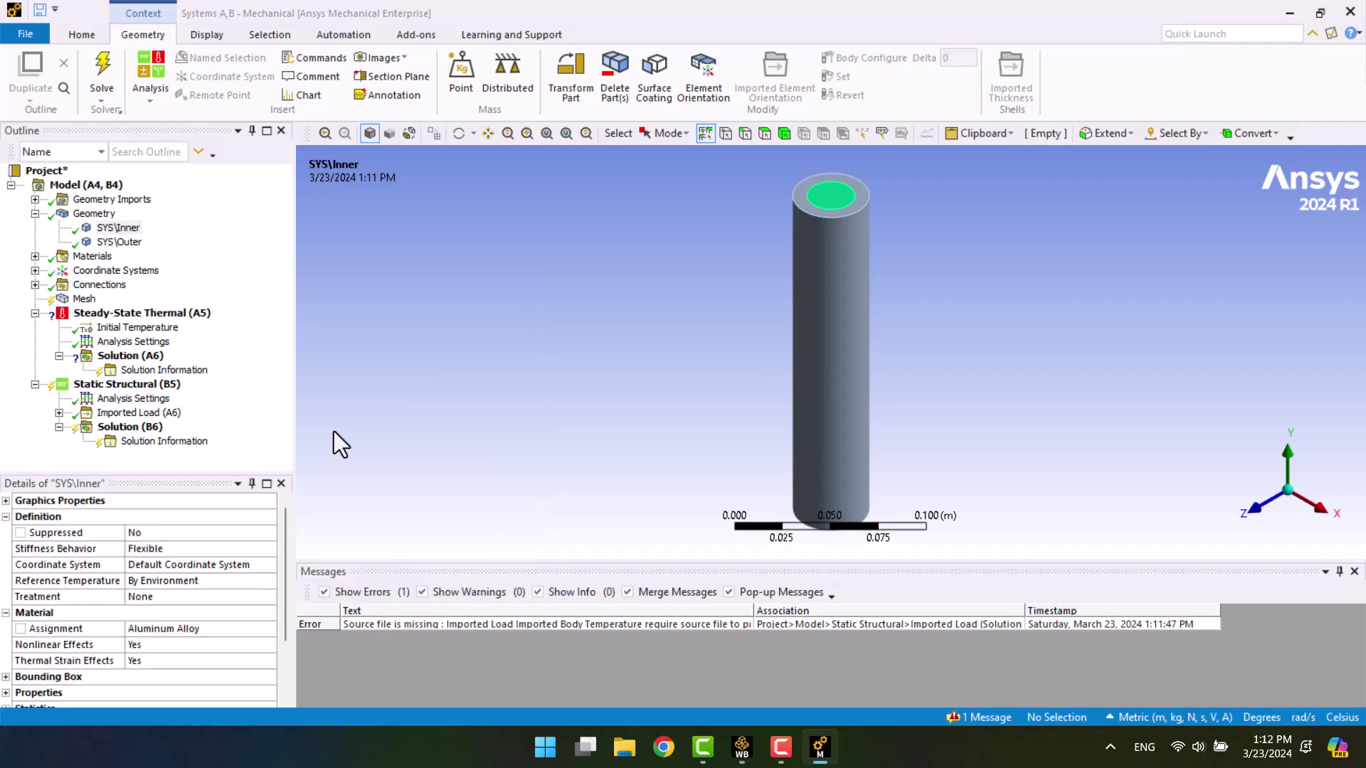
click(118, 242)
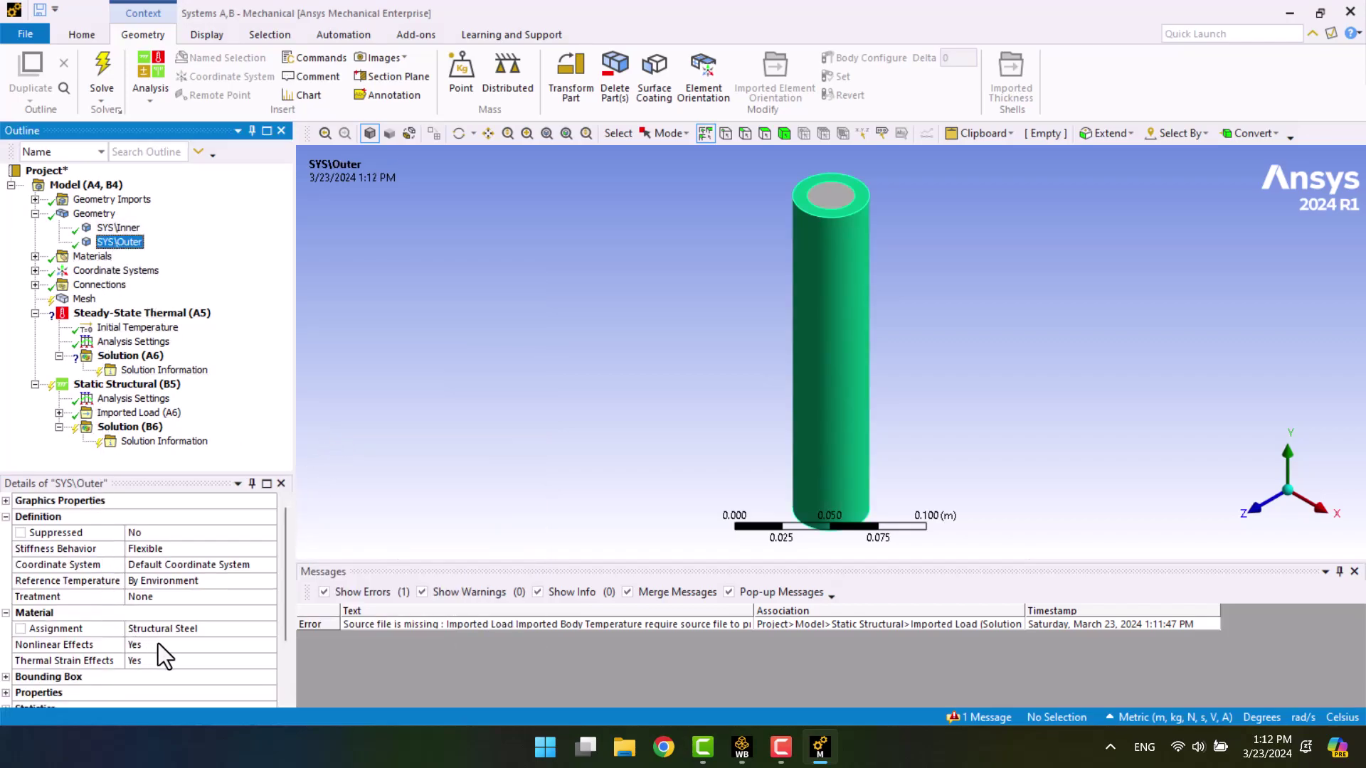
- Keep the Inner–Outer contact region type as Bonded
click(34, 285)
click(60, 299)
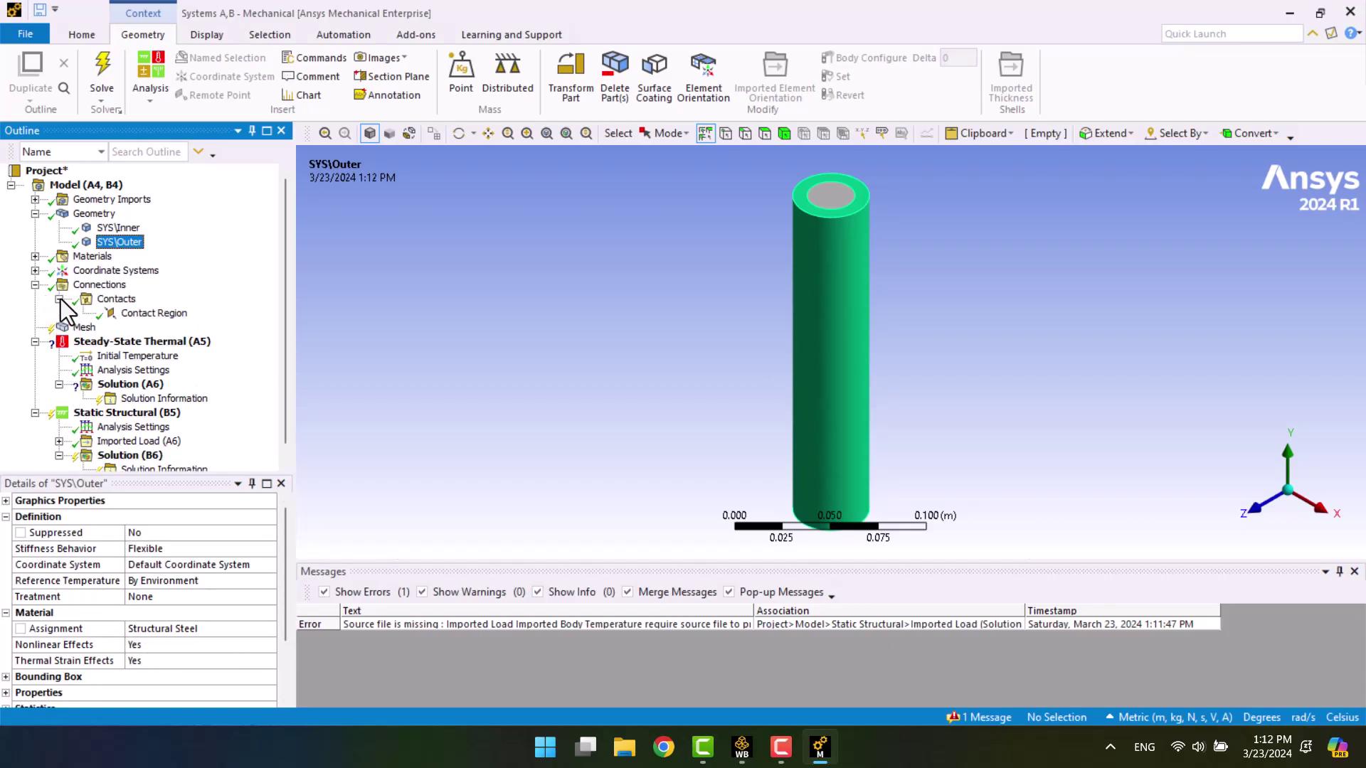
click(126, 315)
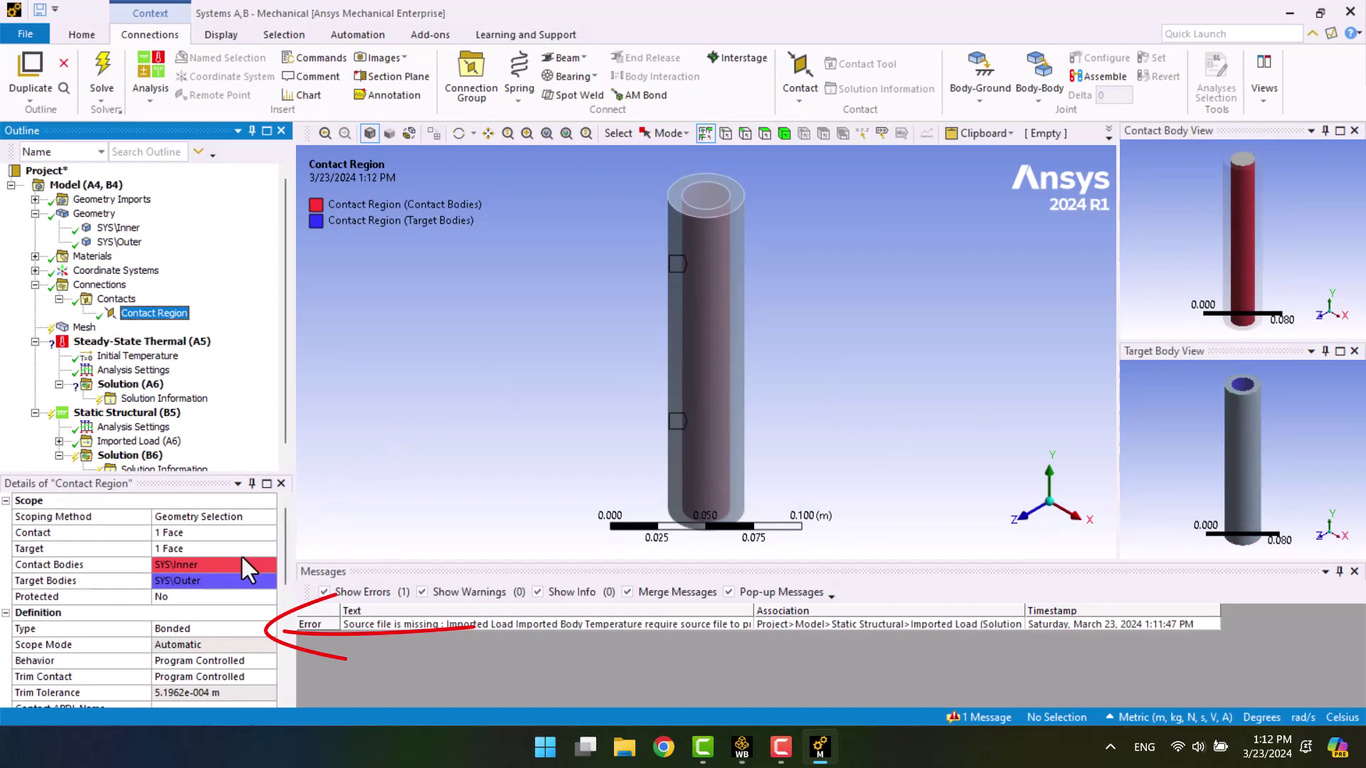
click(266, 630)
click(267, 630)
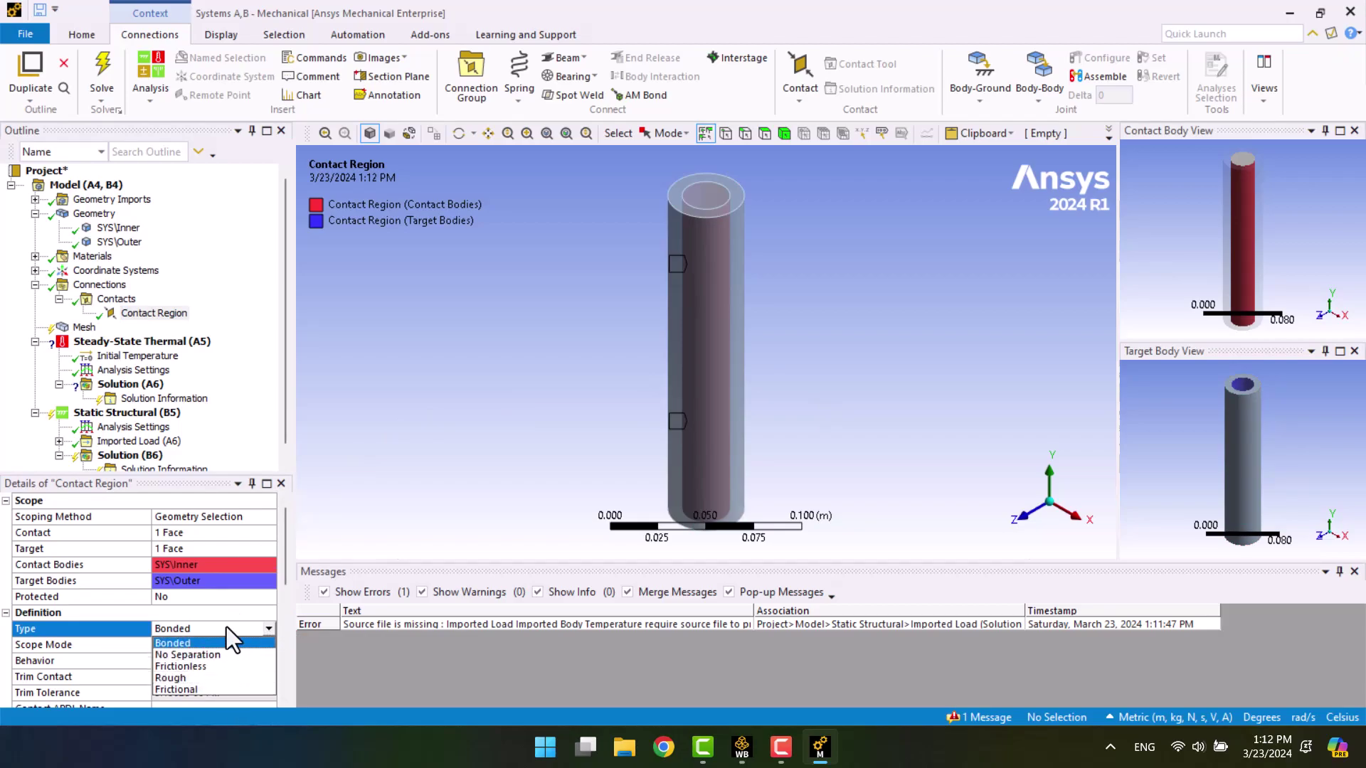
click(359, 467)
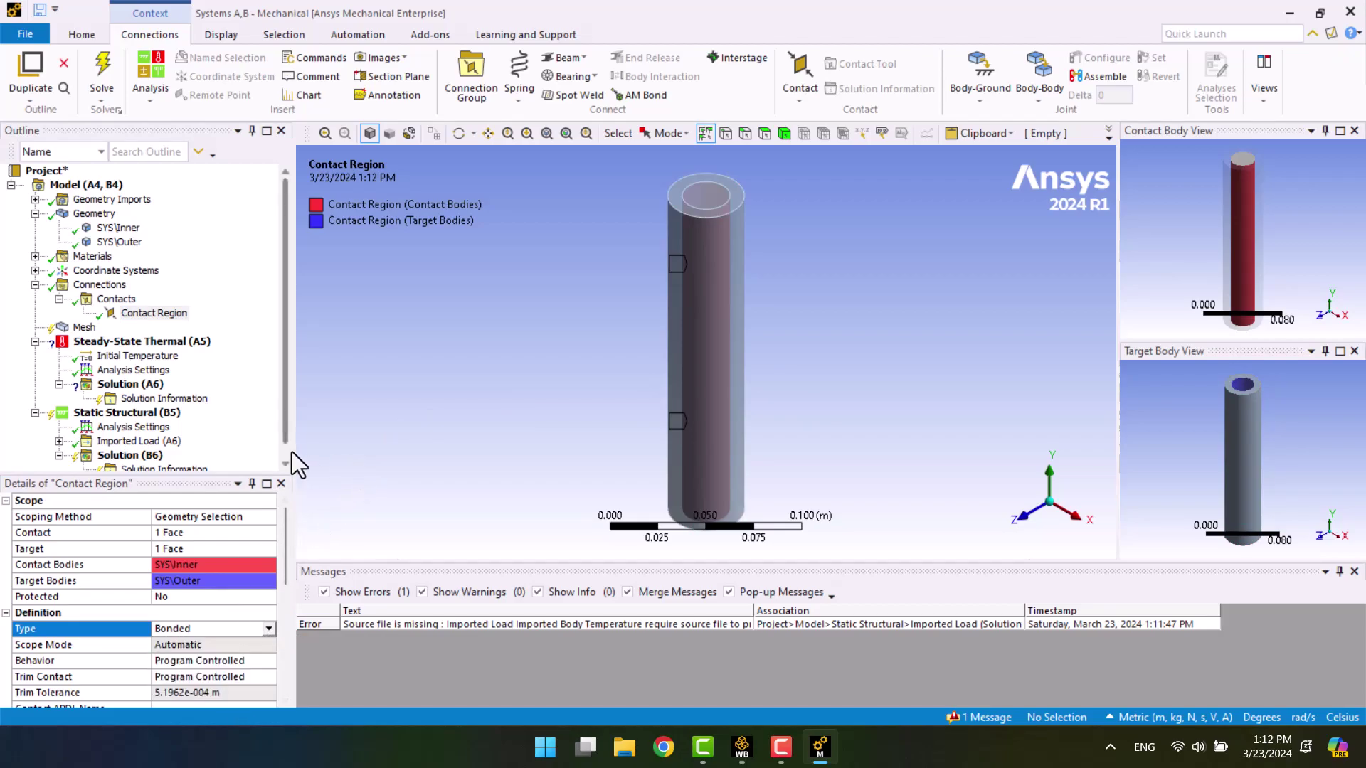
click(84, 327)
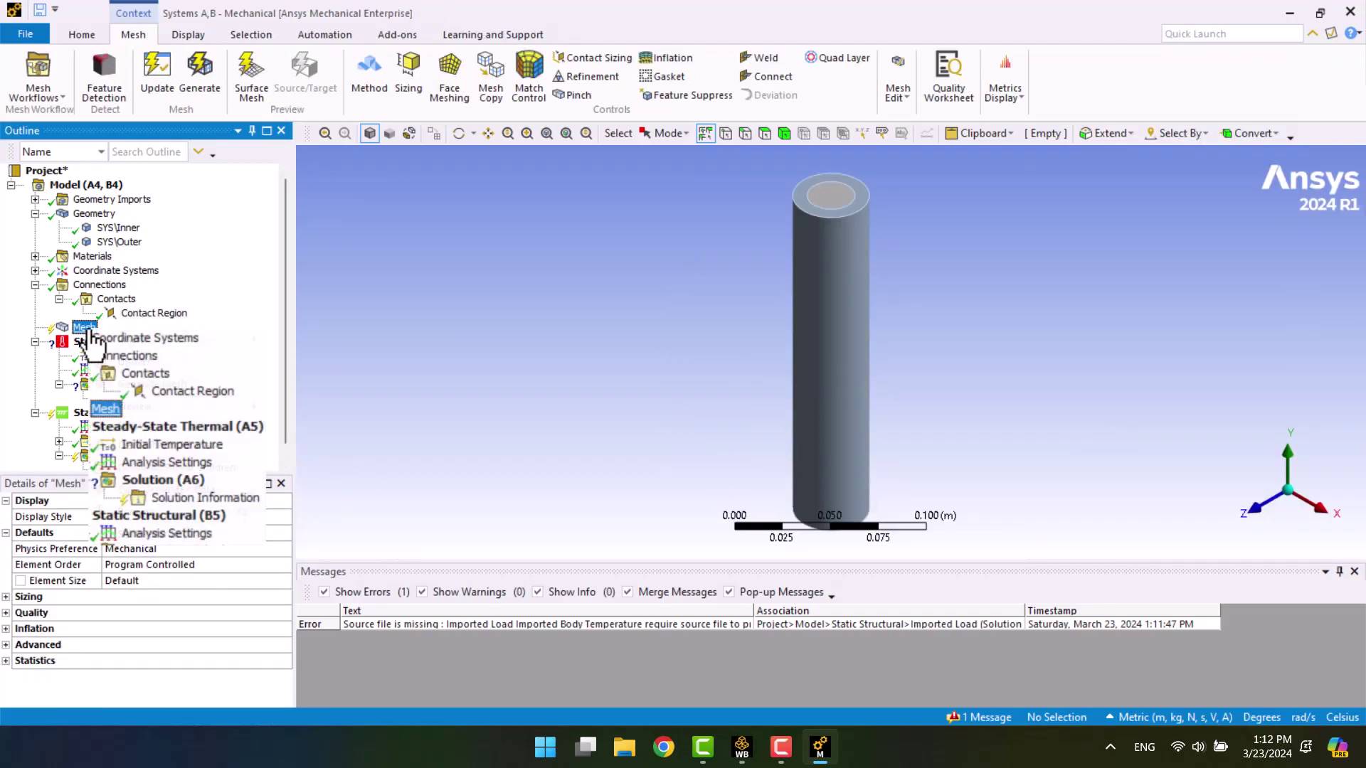
- Generate the default mesh on the rod and tube and zoom in on the cylinder top
right_click(91, 329)
click(121, 382)
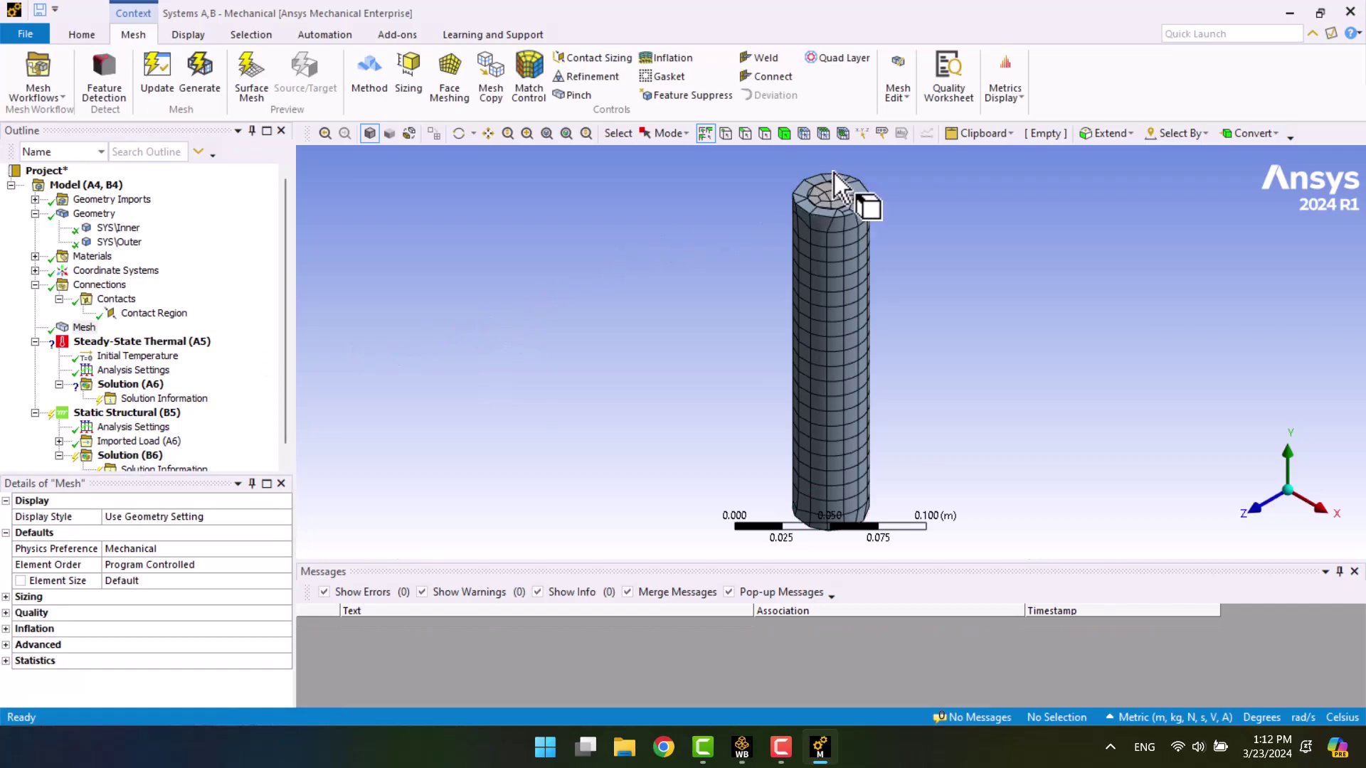
scroll(838, 174, down, 3)
right_drag(793, 194, 879, 279)
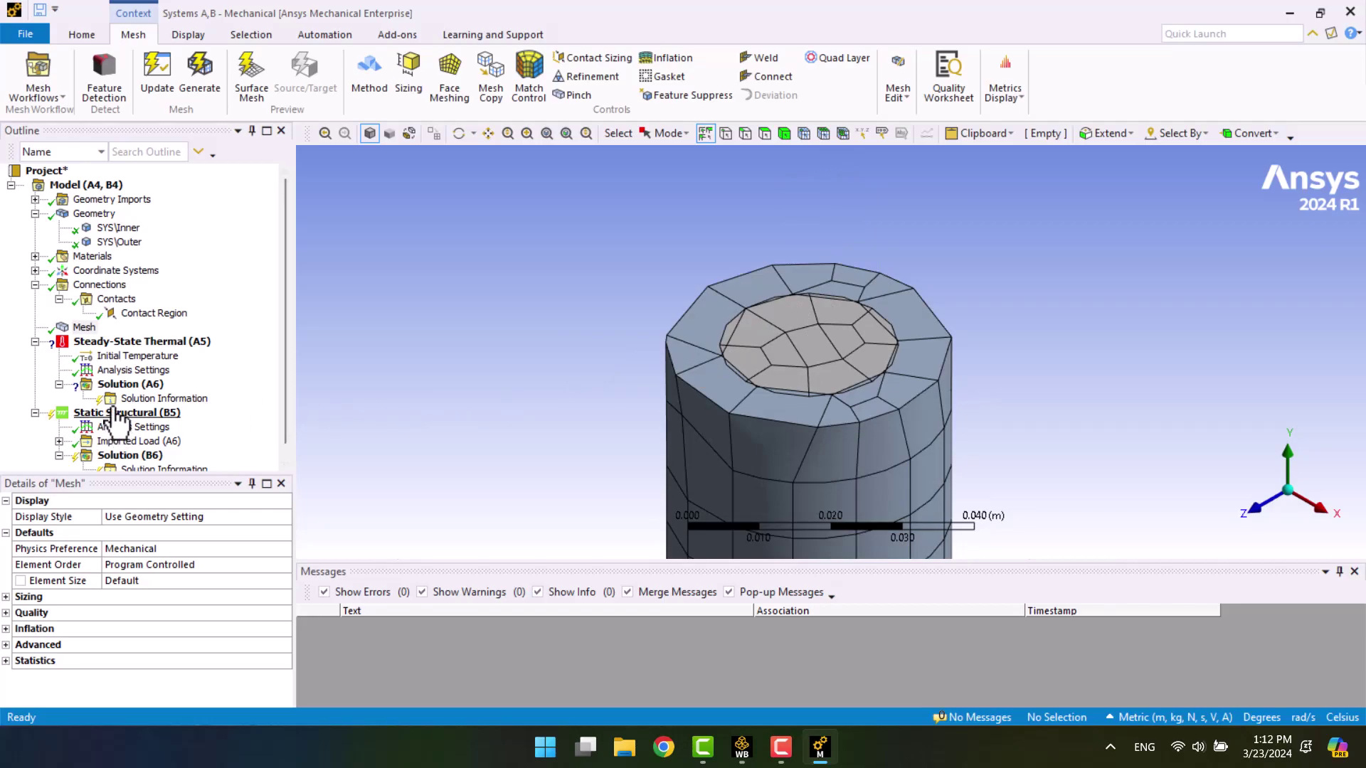
- Set the mesh sizing resolution to 5 and regenerate the finer mesh
click(7, 599)
click(118, 629)
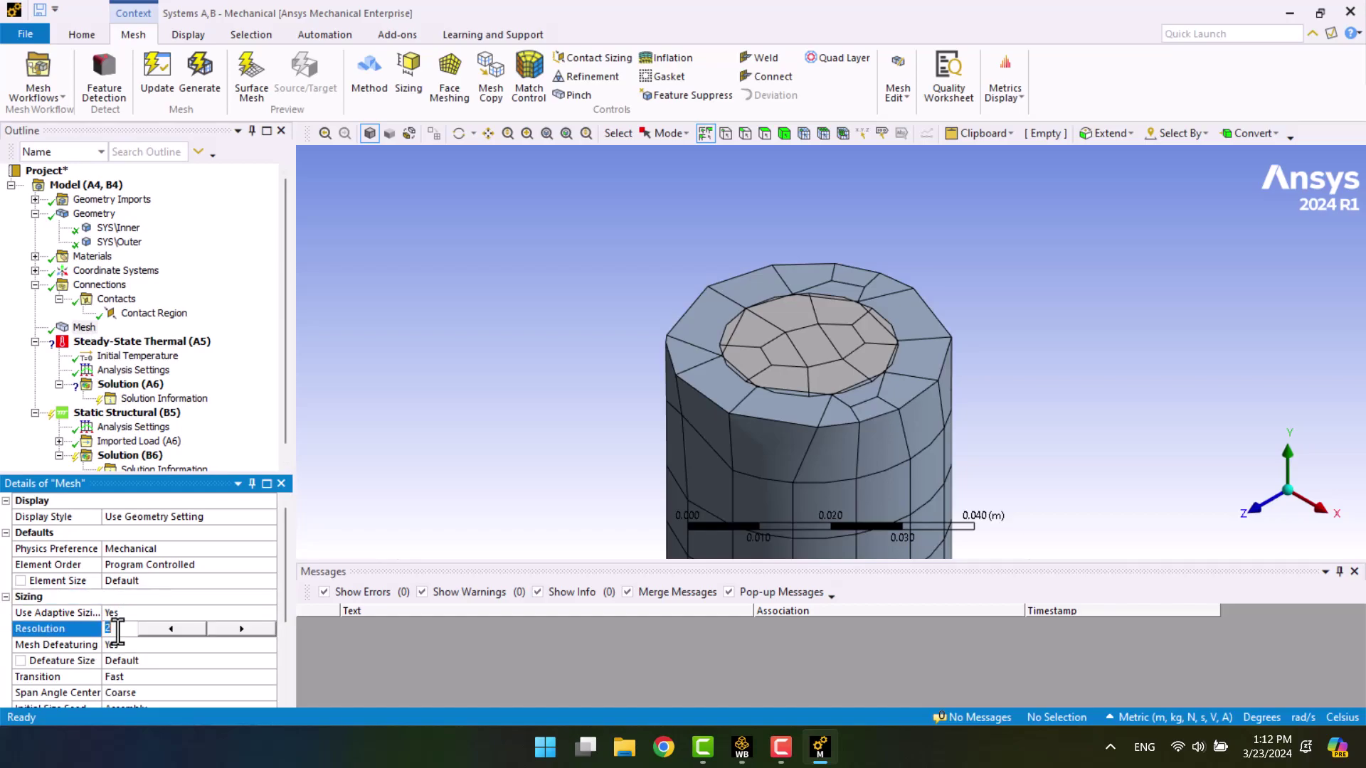
text(5)
key(Return)
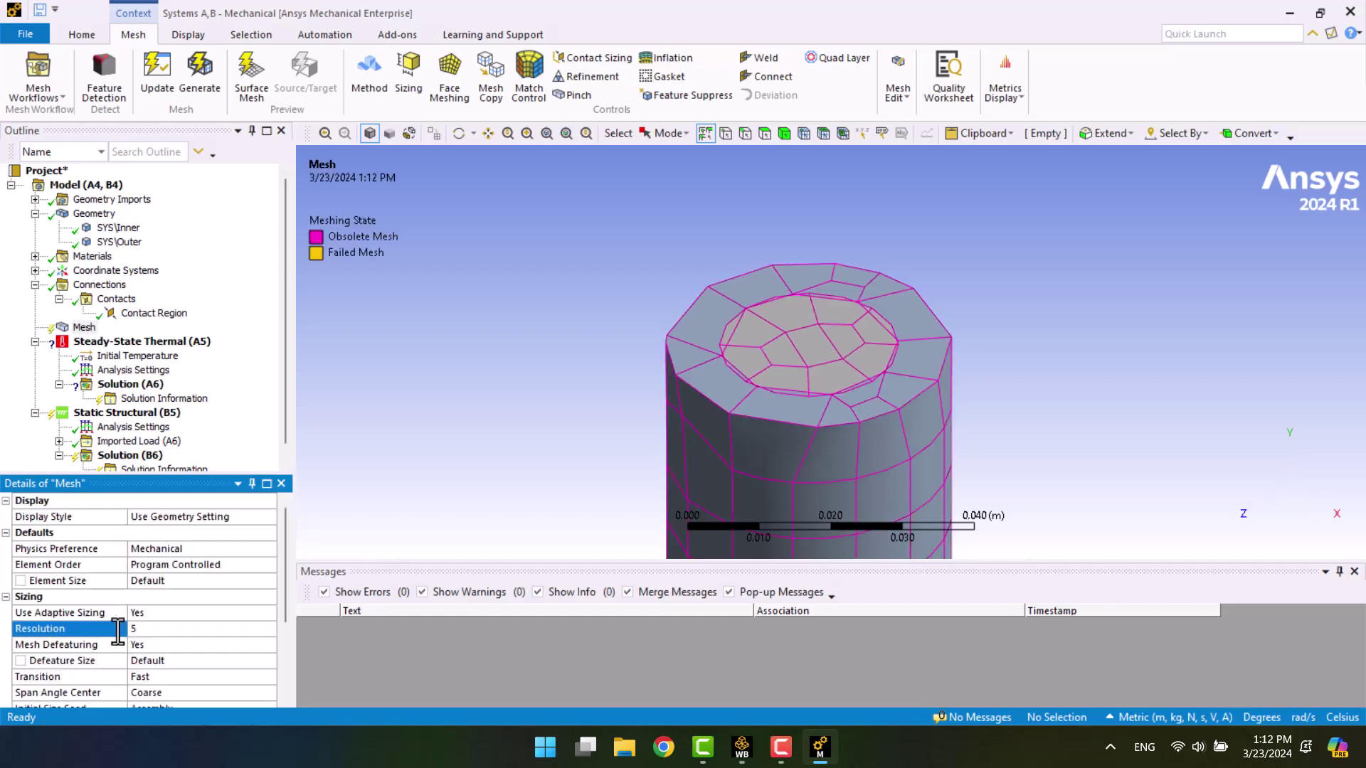
right_click(79, 329)
click(115, 384)
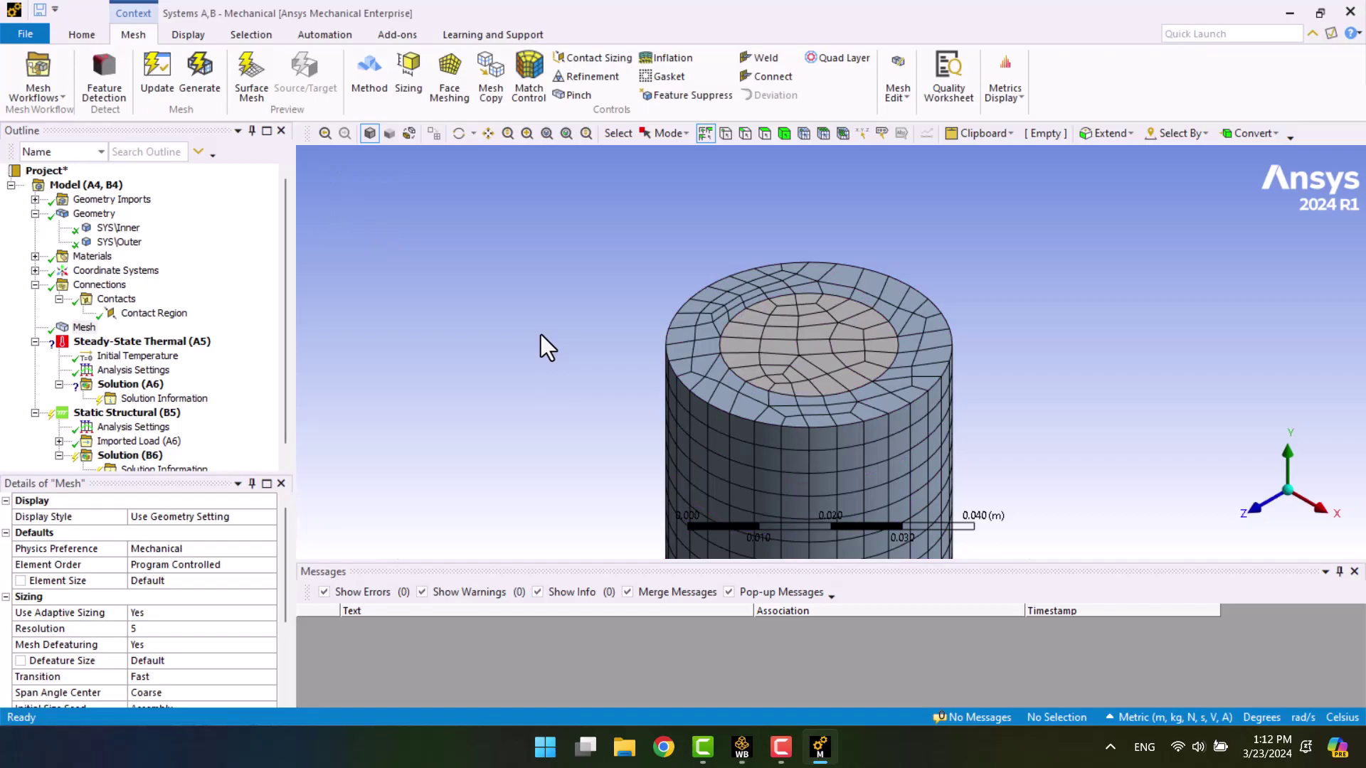
scroll(604, 257, down, 4)
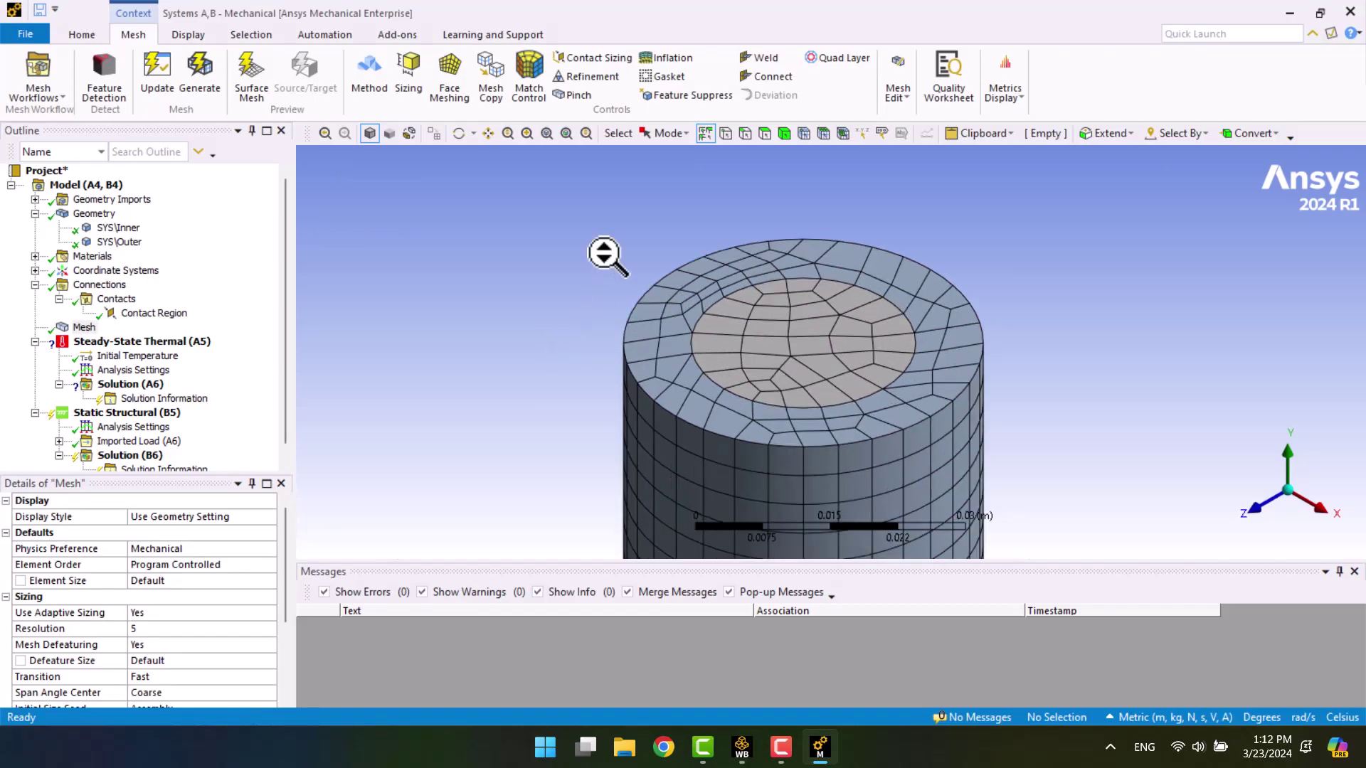
scroll(695, 306, down, 5)
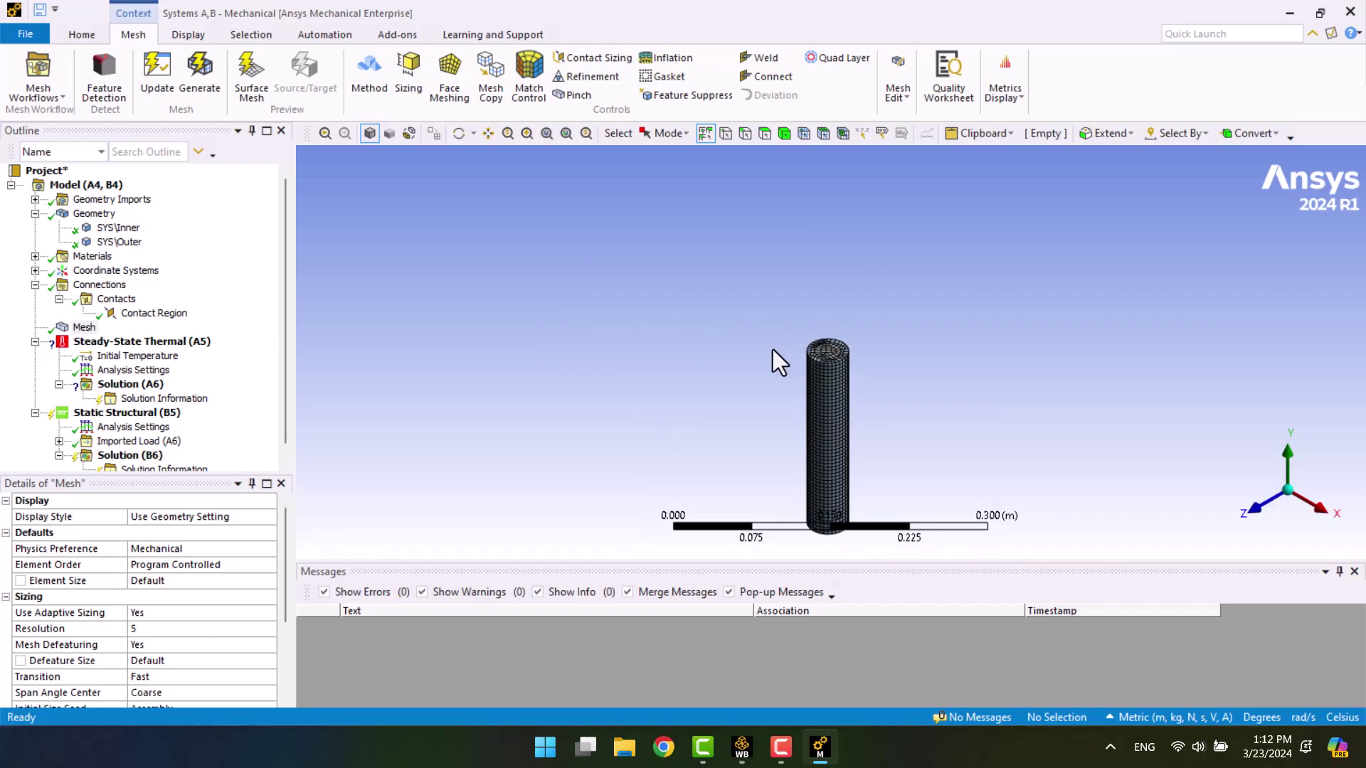
scroll(854, 363, up, 5)
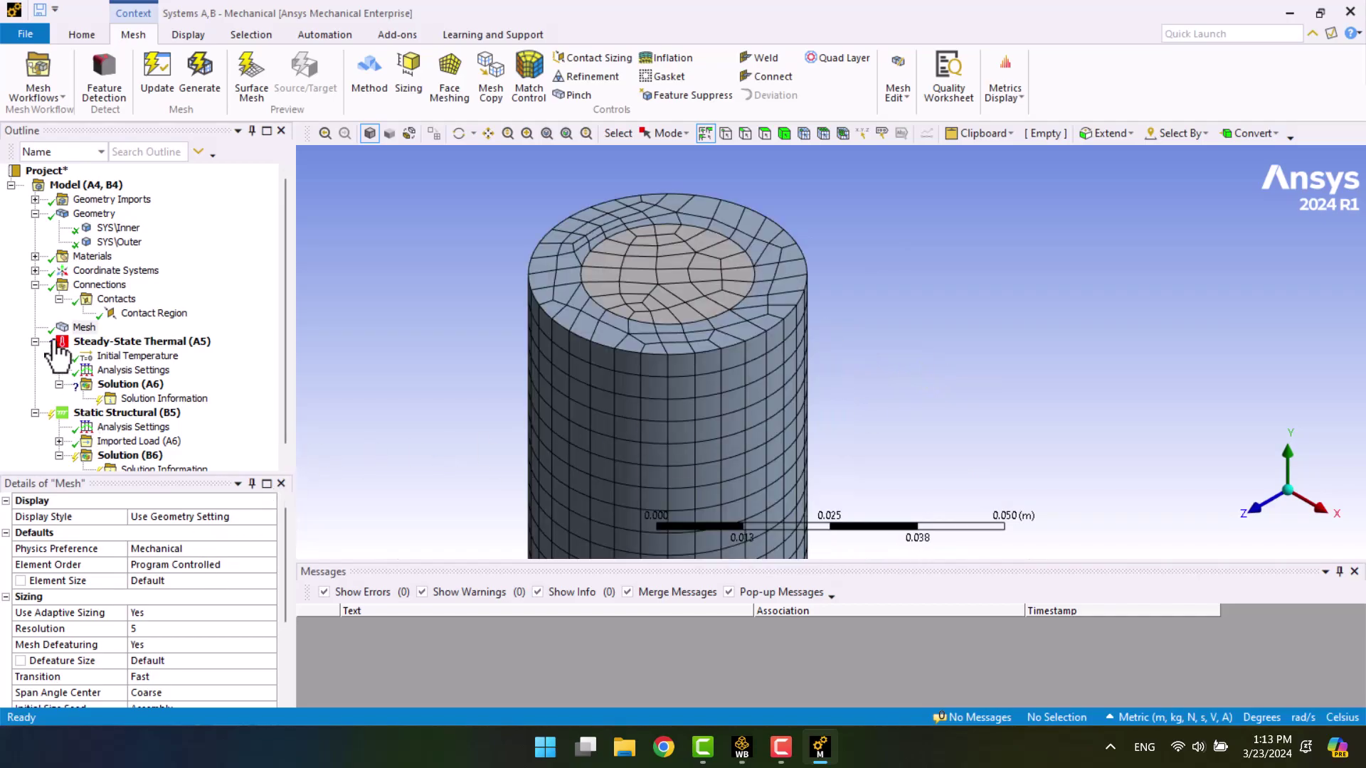
- Insert a Total Heat Flux result under the Steady-State Thermal solution, picking the rod's top face
click(126, 384)
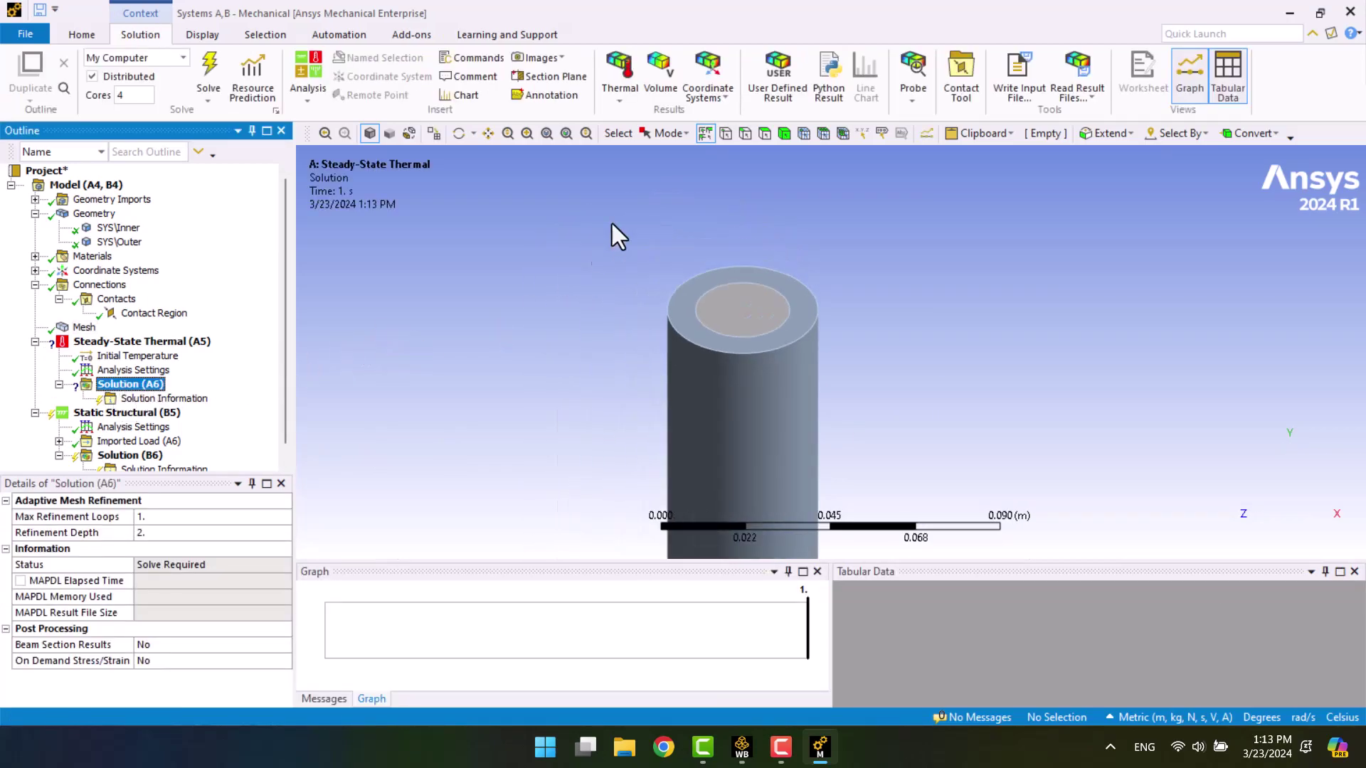
scroll(630, 221, down, 3)
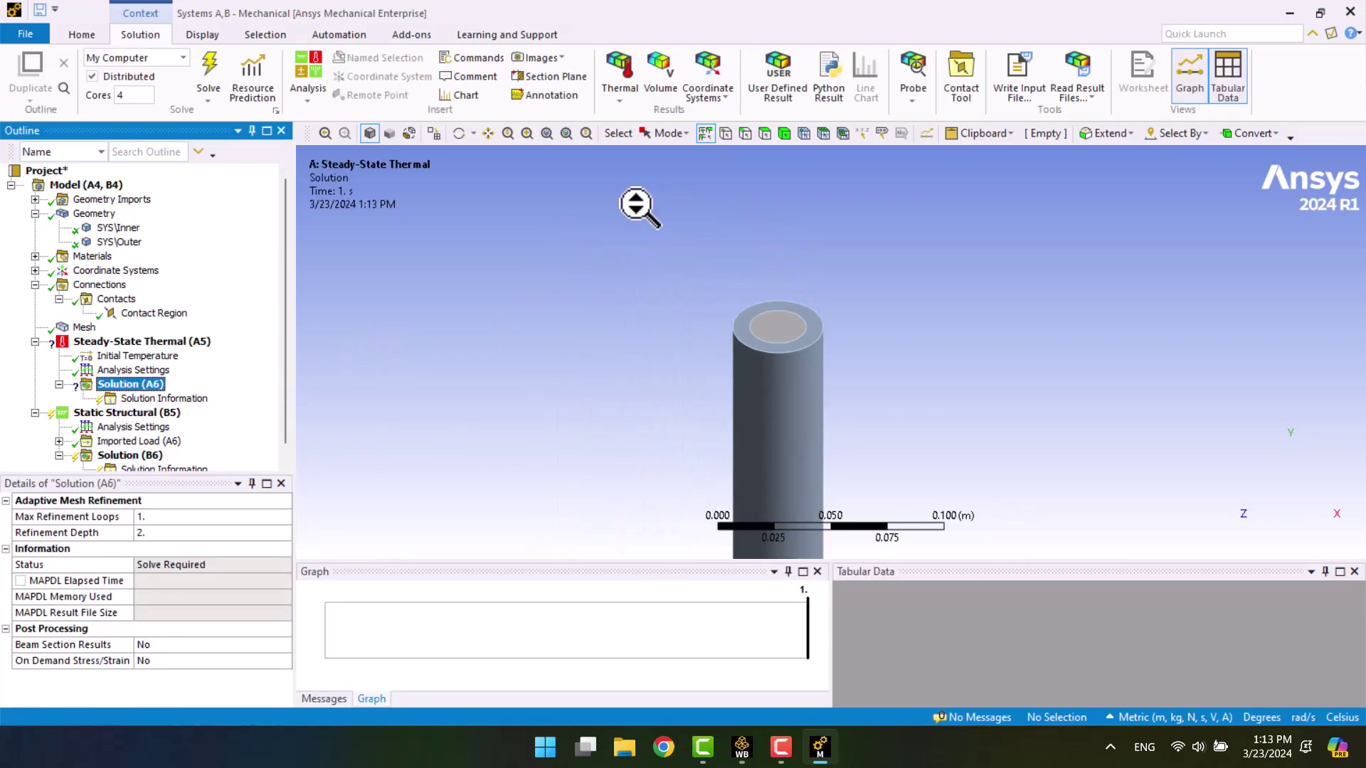
right_click(106, 388)
mouse_move(192, 398)
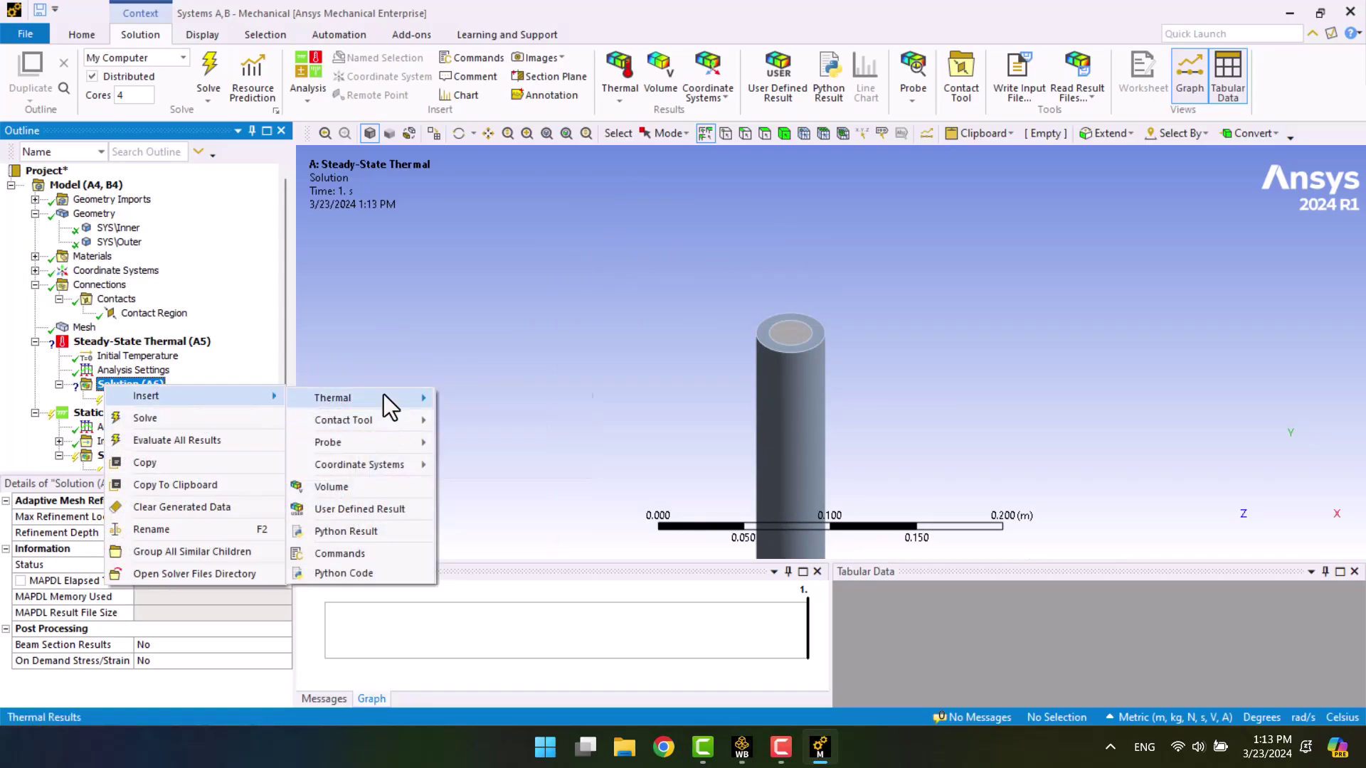
mouse_move(381, 396)
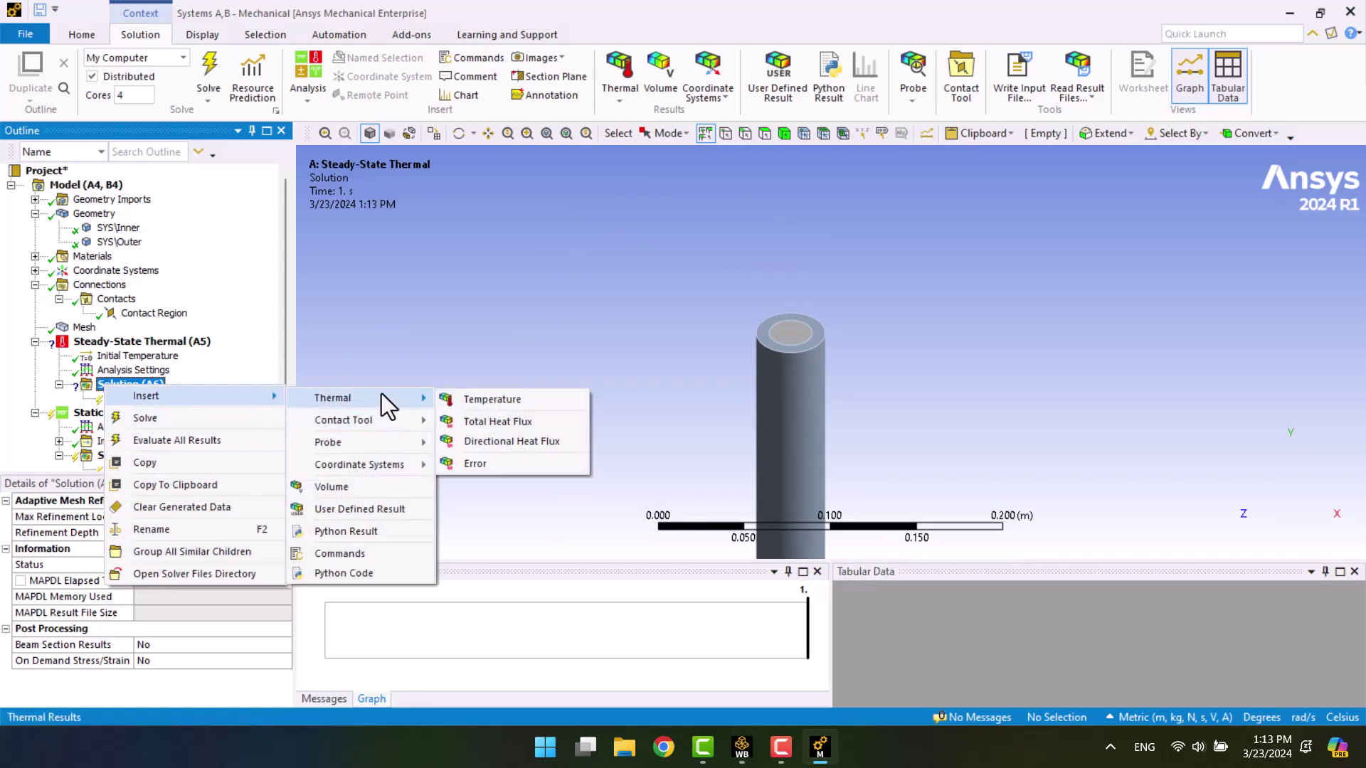
click(472, 421)
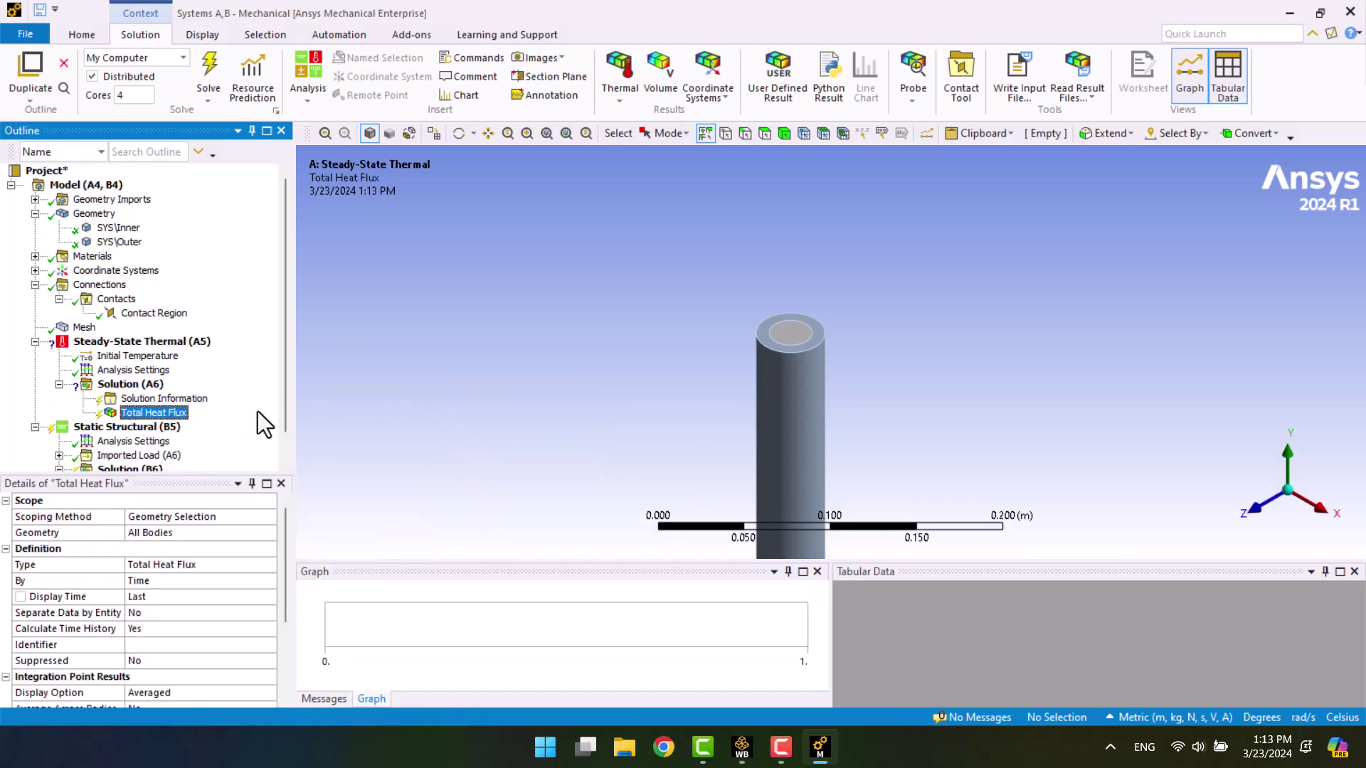
click(790, 335)
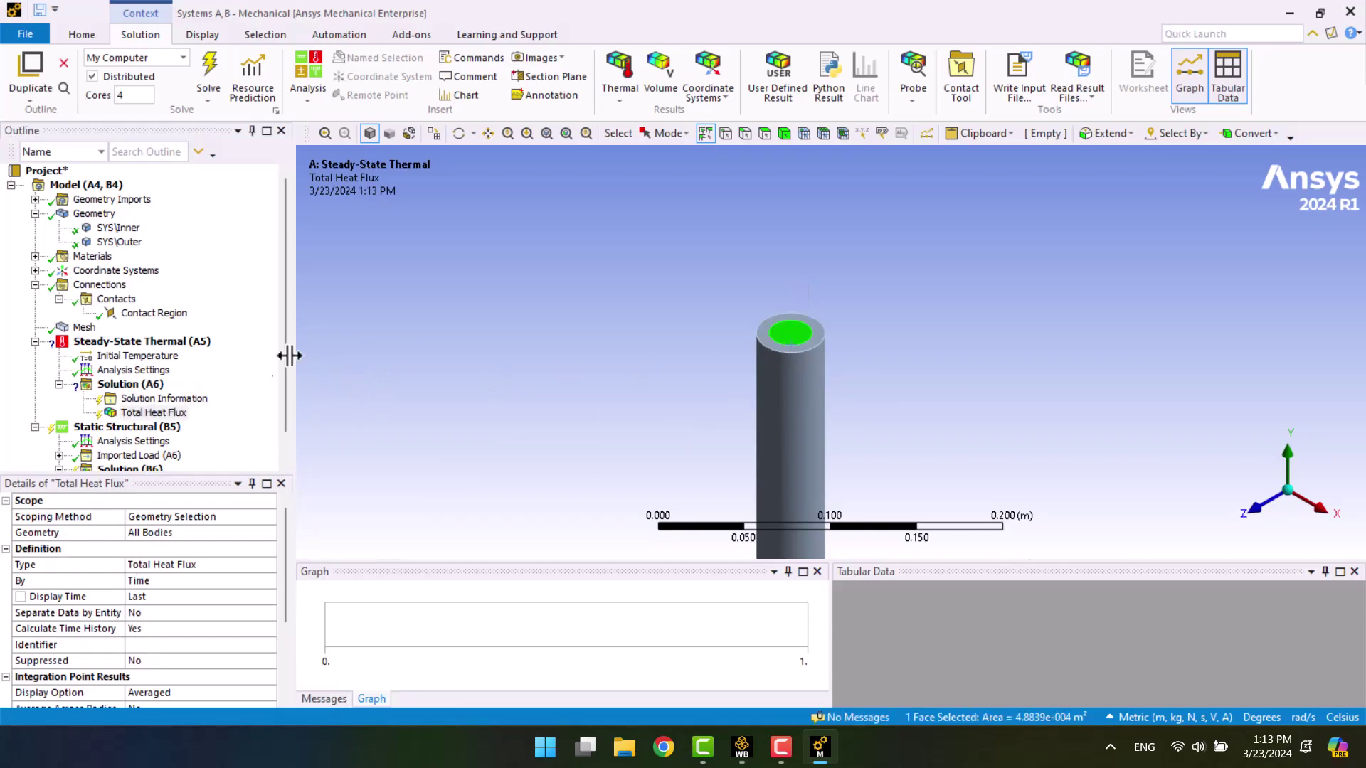
- Add a Heat Flow load with a magnitude of 500 W to the thermal analysis
right_click(132, 342)
mouse_move(164, 351)
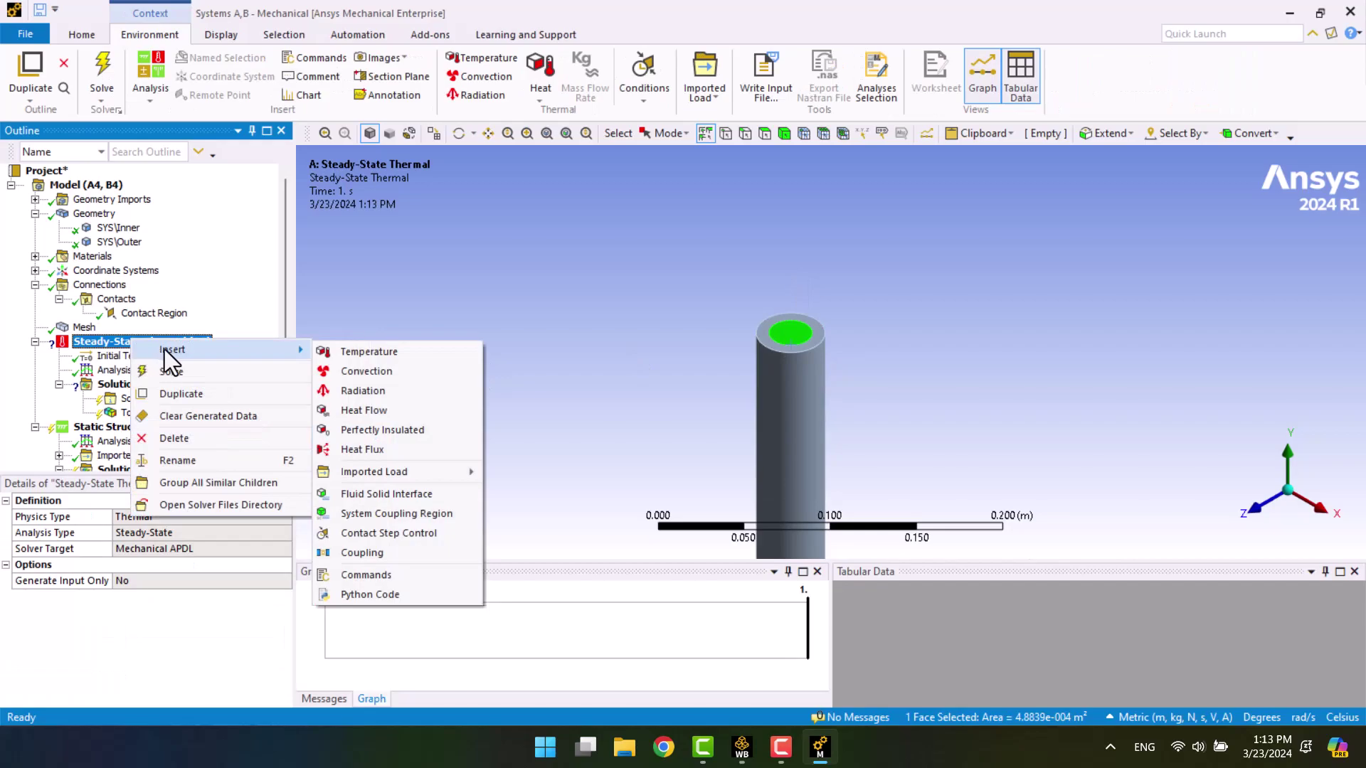
click(442, 410)
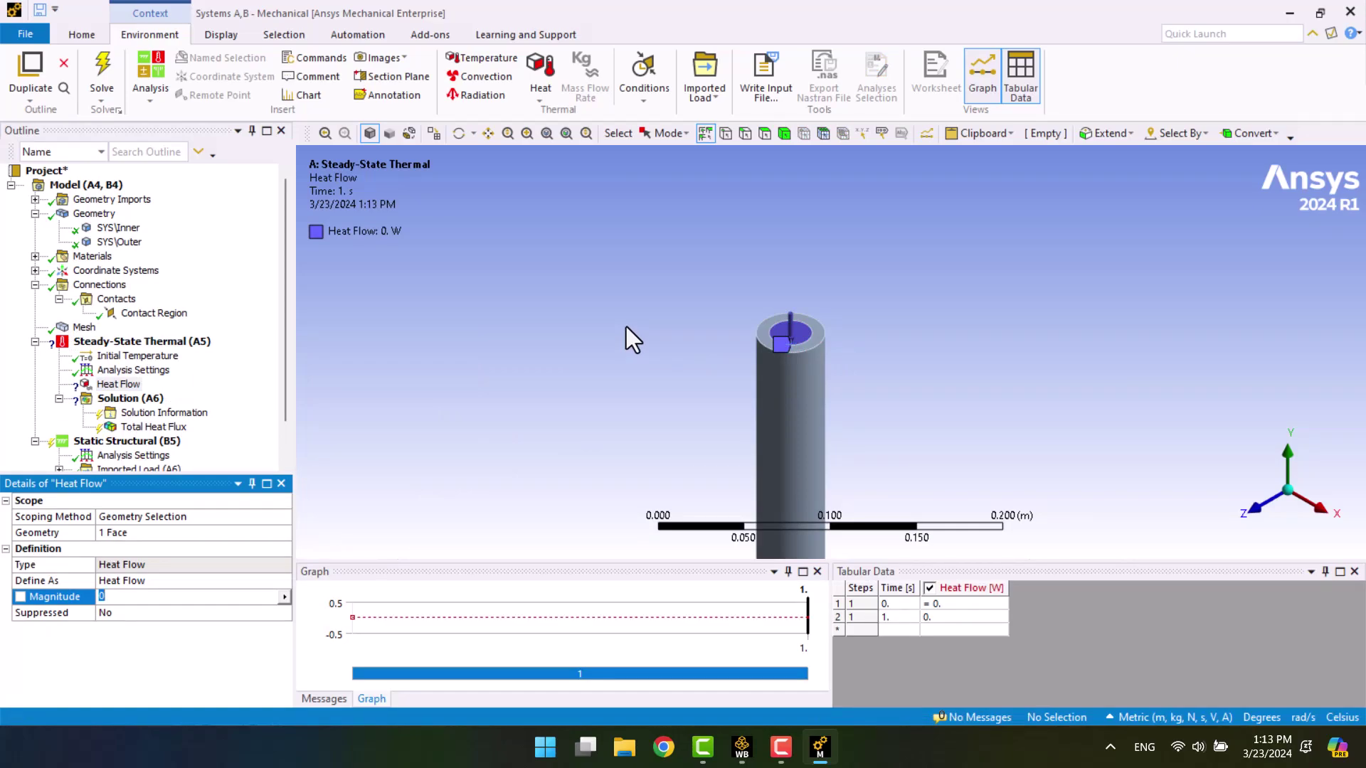
text(00)
key(BackSpace)
key(BackSpace)
key(BackSpace)
text(500)
key(Return)
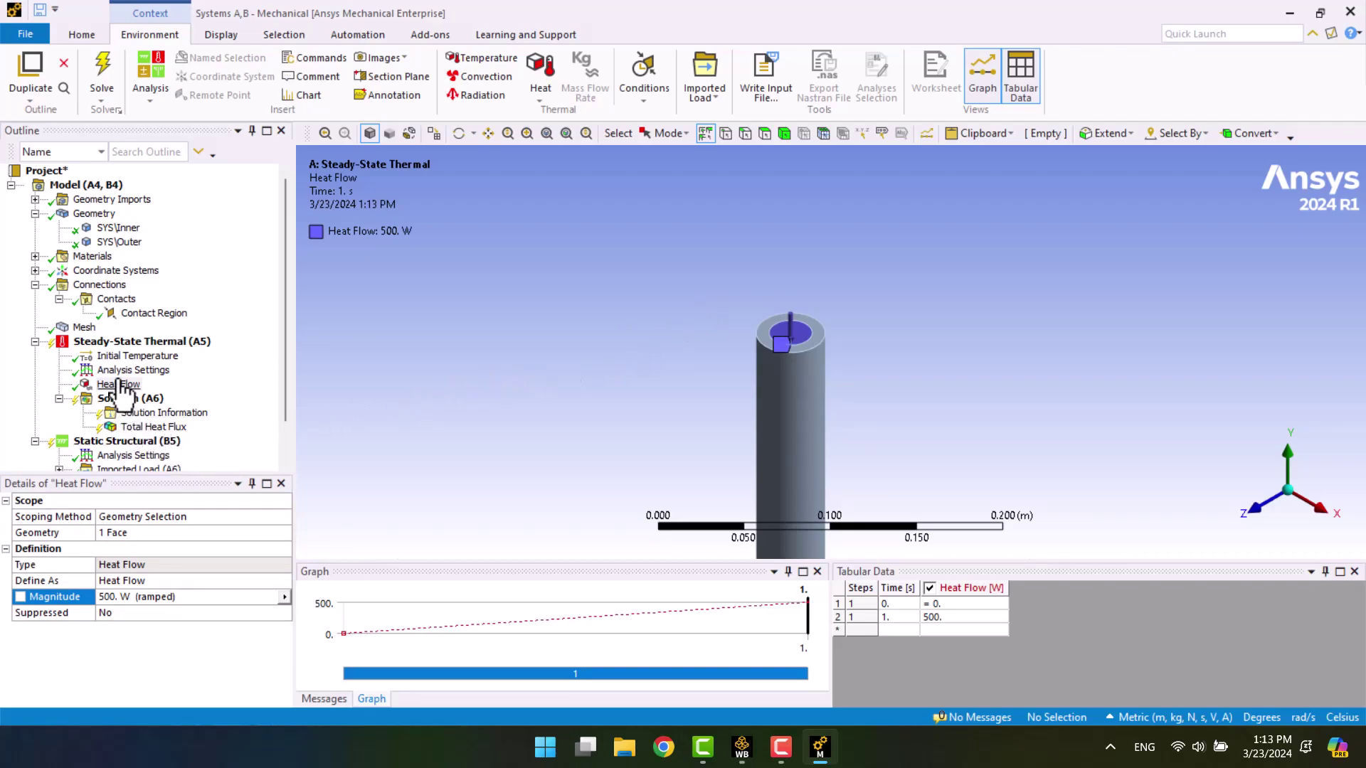
- Add a 22 °C Temperature load scoped to the two end faces of the rod and tube
right_click(126, 349)
mouse_move(143, 353)
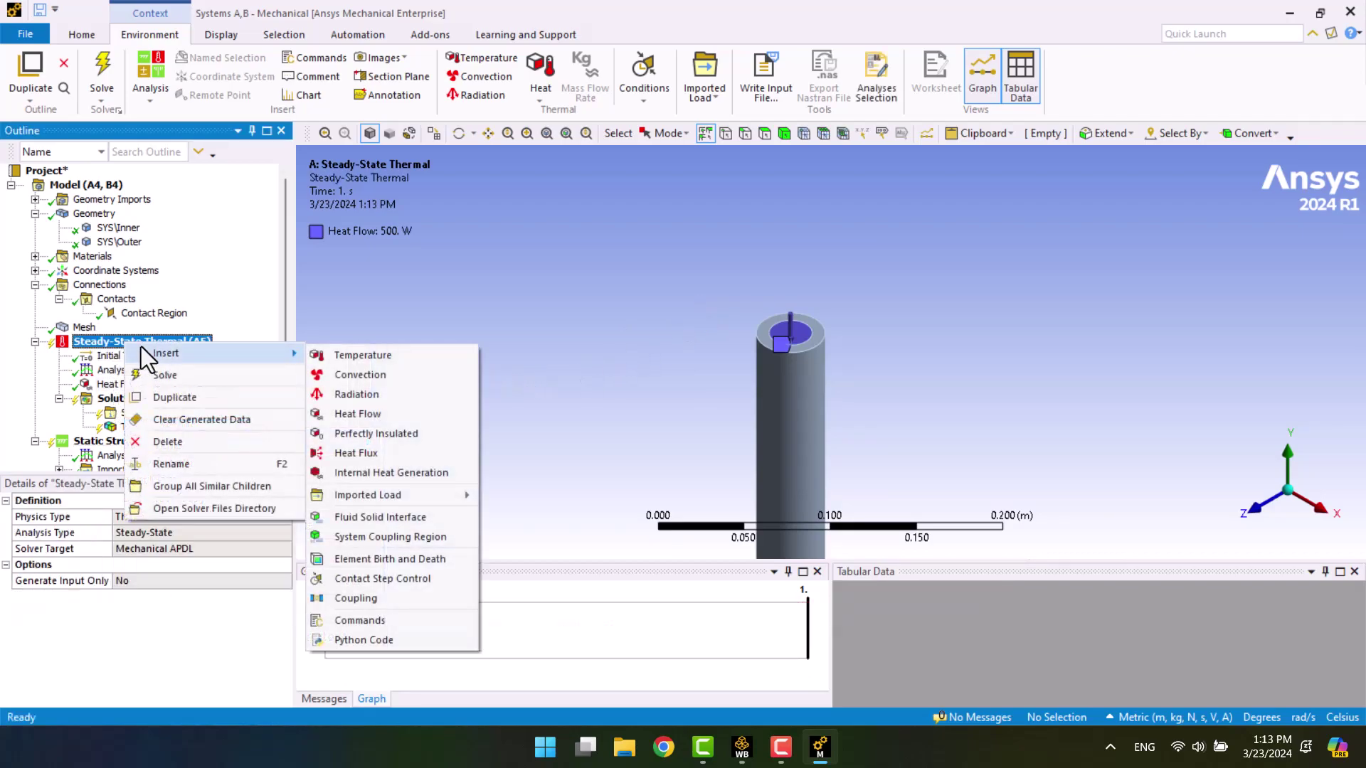
click(386, 351)
middle_drag(541, 367, 588, 268)
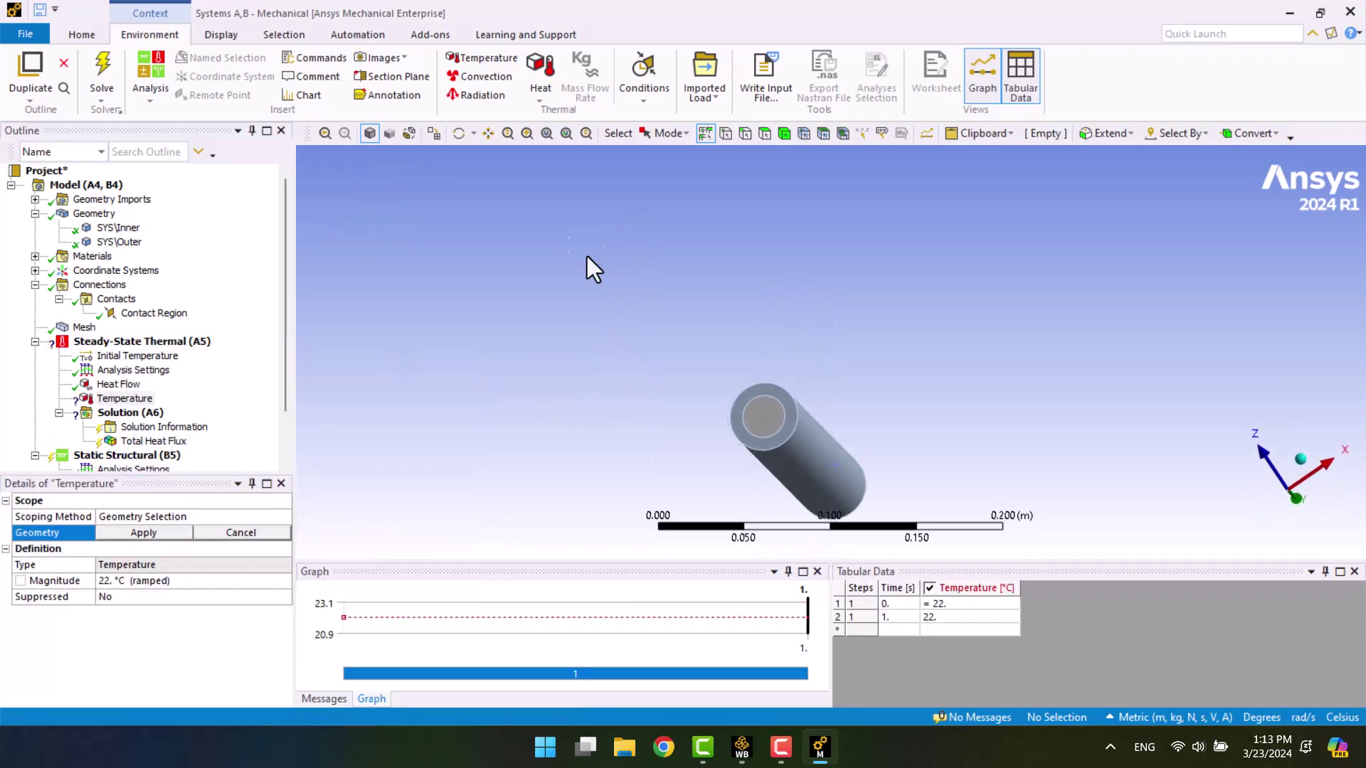
click(774, 424)
ctrl+click(734, 419)
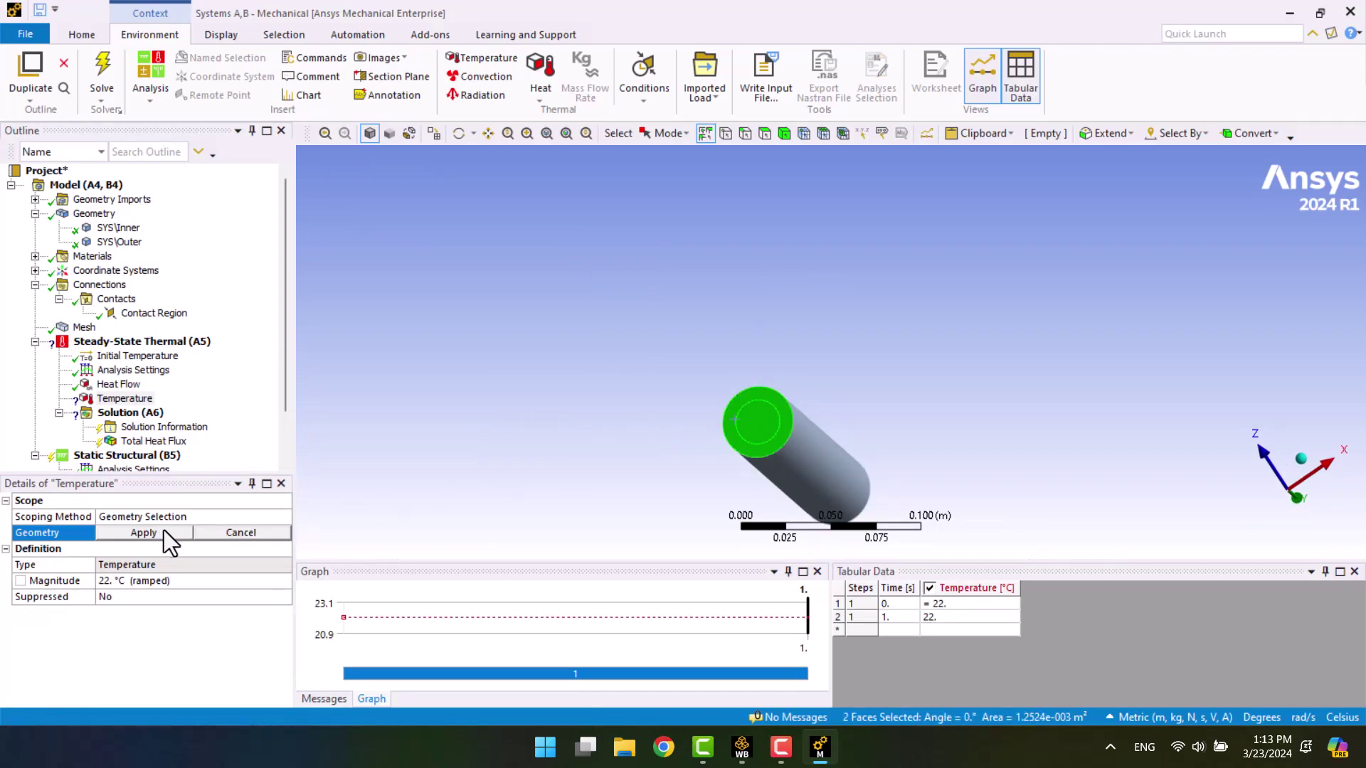
click(144, 533)
middle_drag(387, 463, 818, 384)
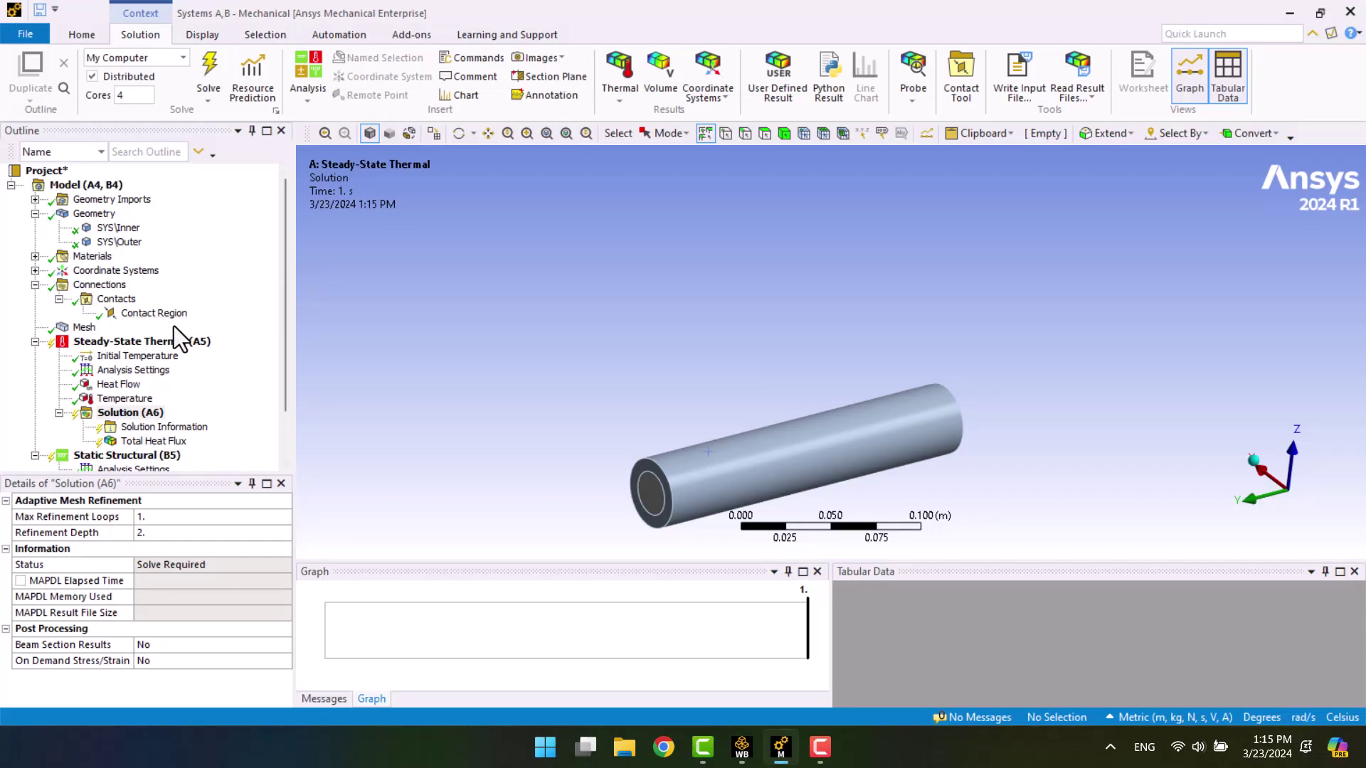
- Solve the Steady-State Thermal analysis and view the Total Heat Flux result
click(165, 341)
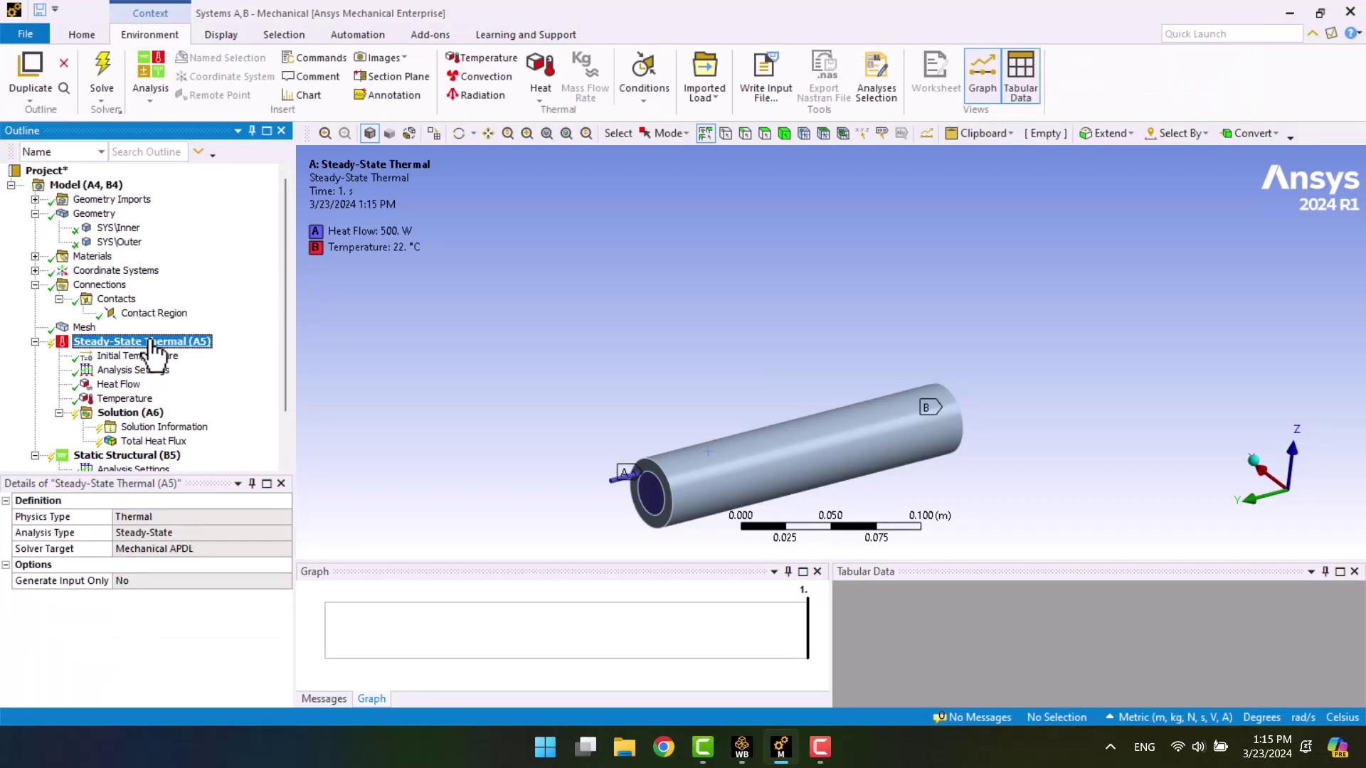
right_click(151, 341)
click(190, 372)
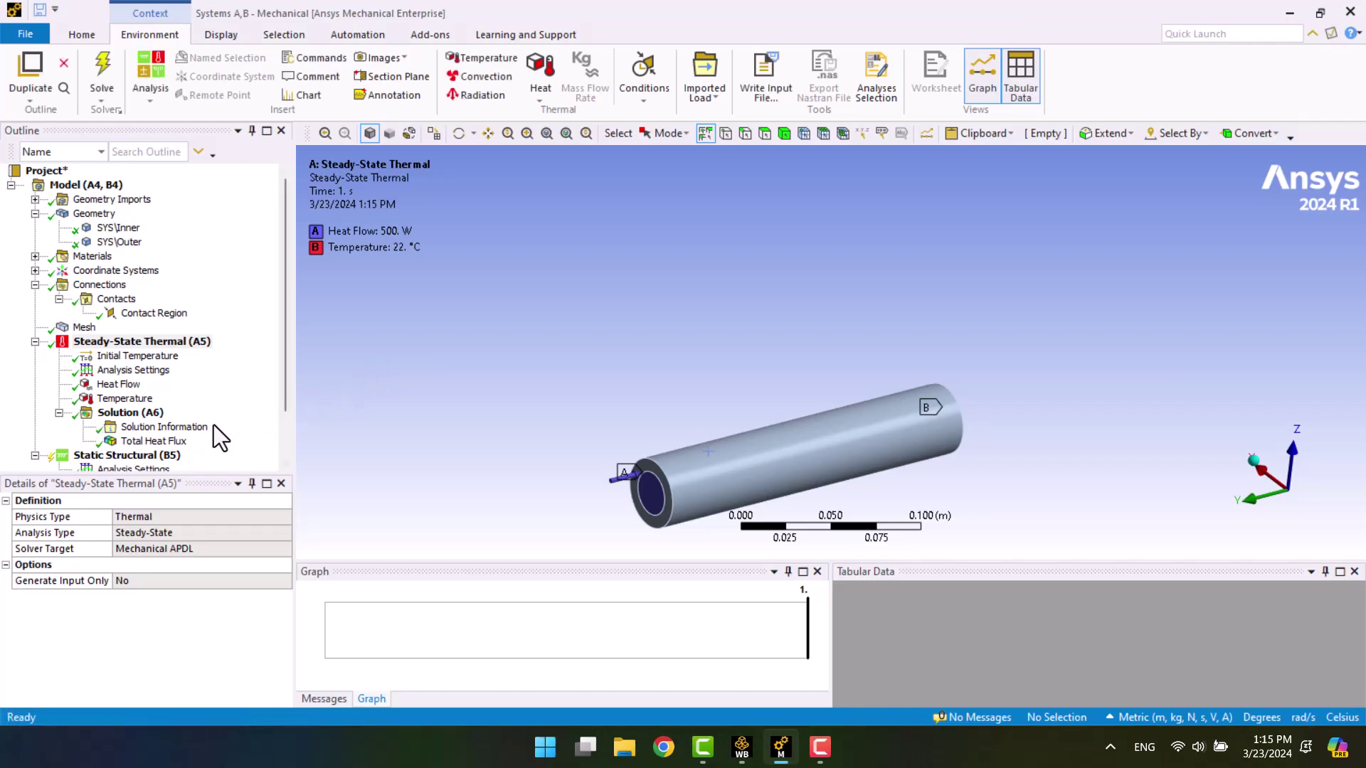
click(173, 442)
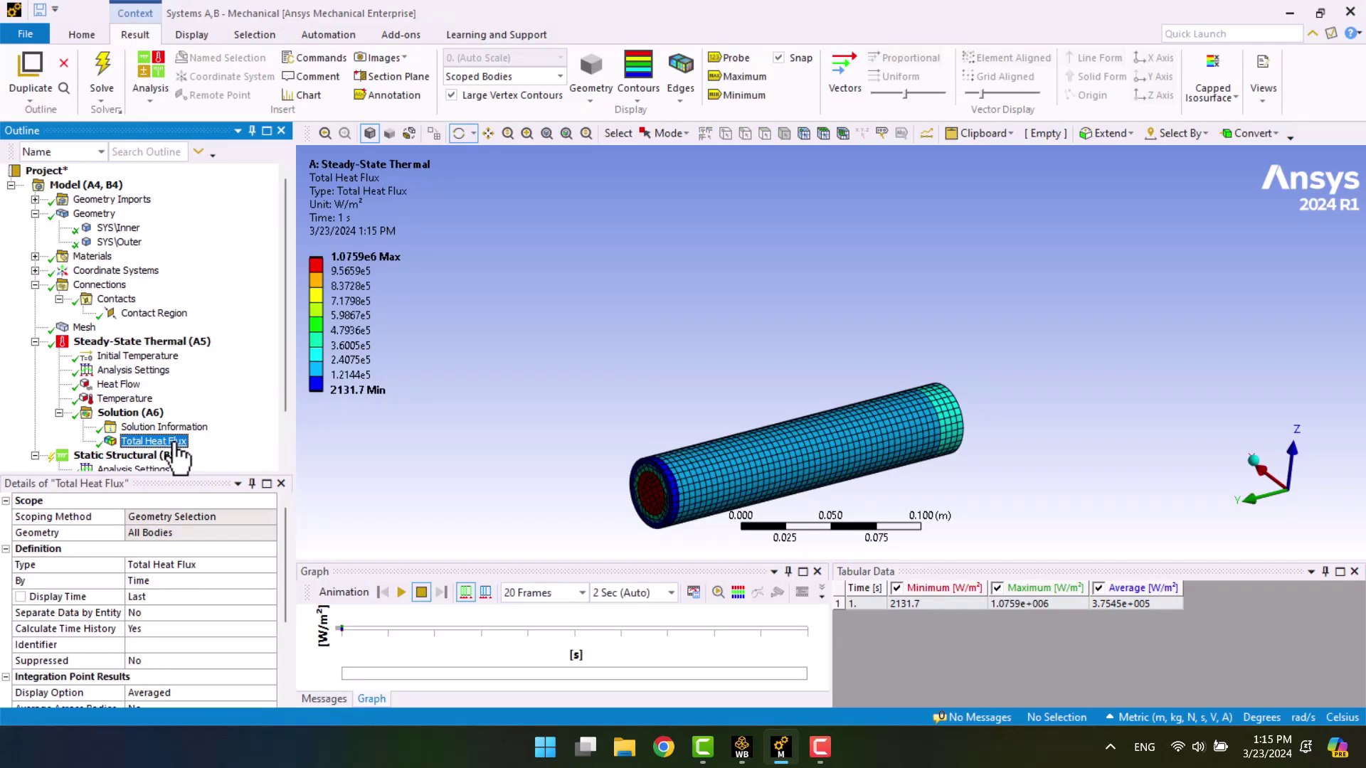
- Insert a Temperature result and evaluate it, showing 22 °C to 799.39 °C
right_click(145, 414)
mouse_move(153, 426)
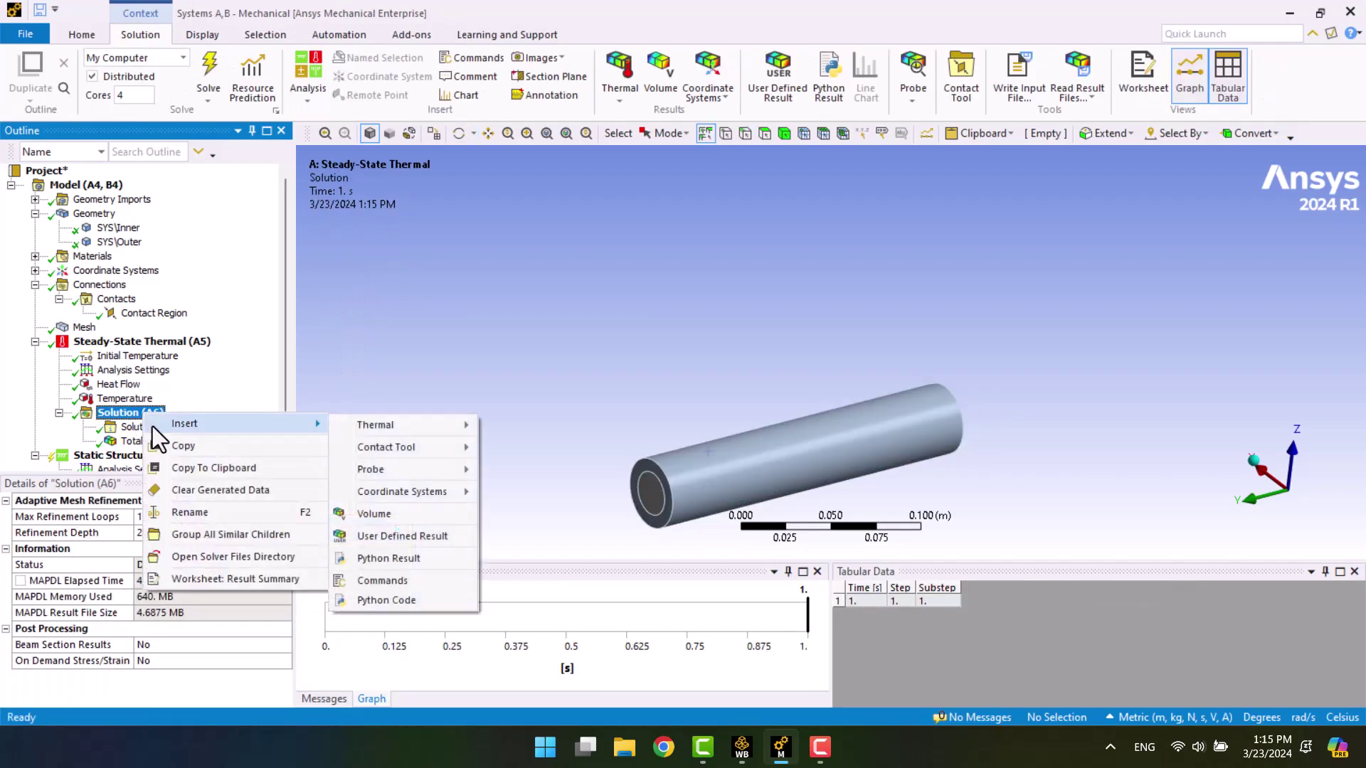
mouse_move(360, 422)
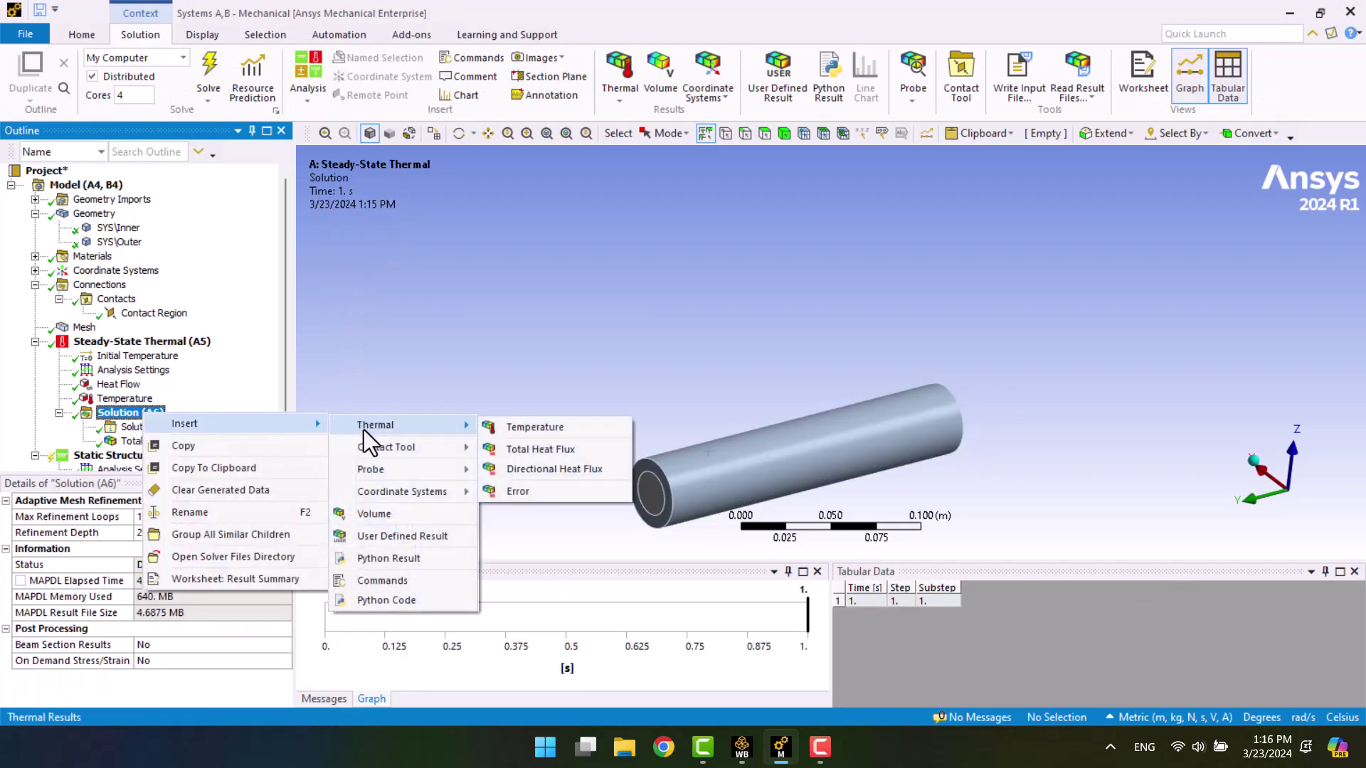
click(498, 428)
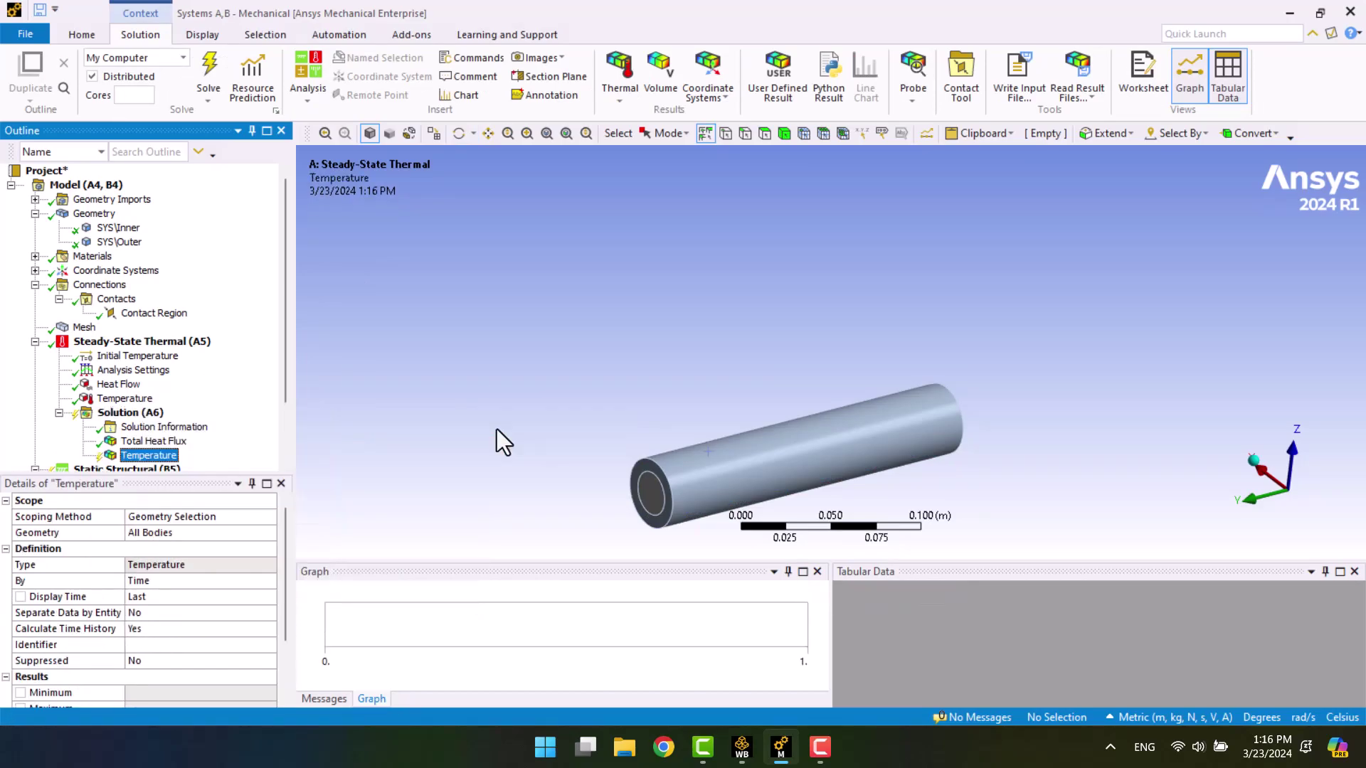
right_click(163, 457)
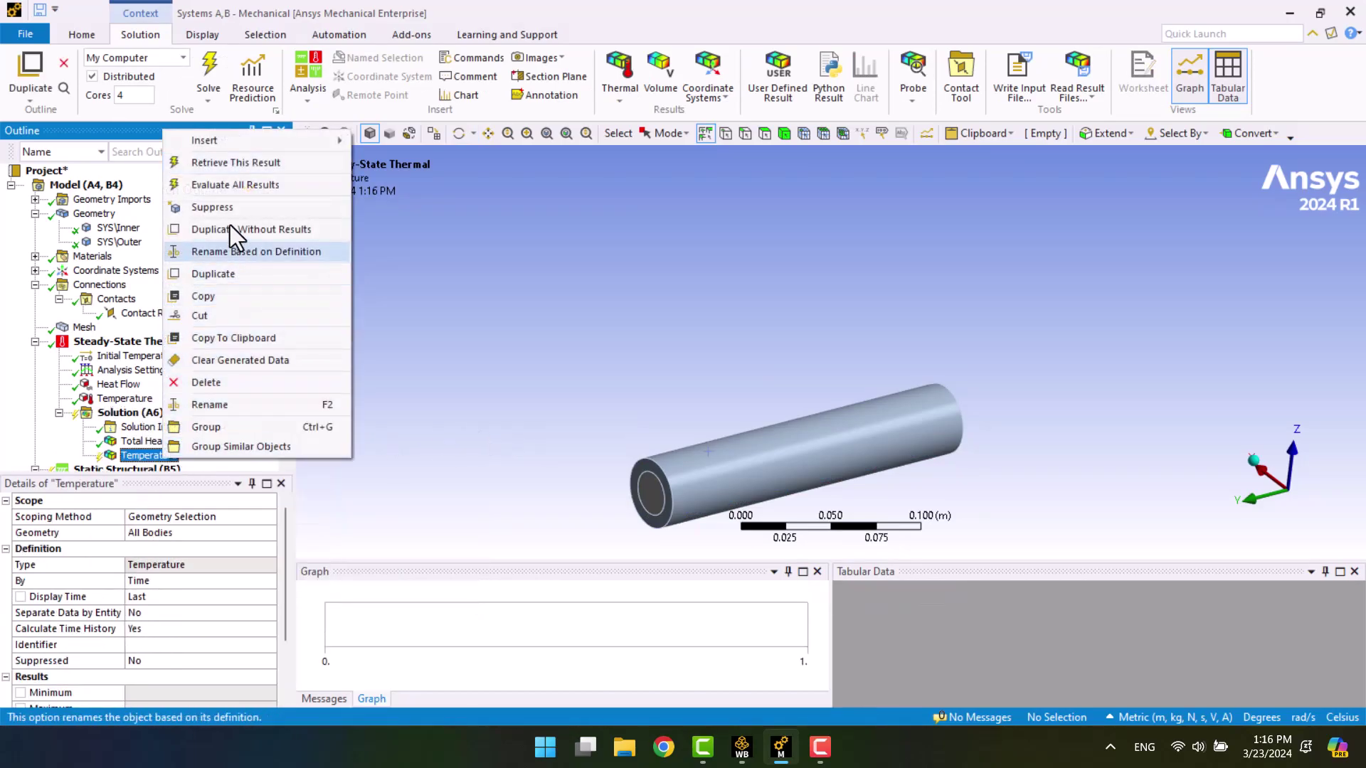
click(232, 186)
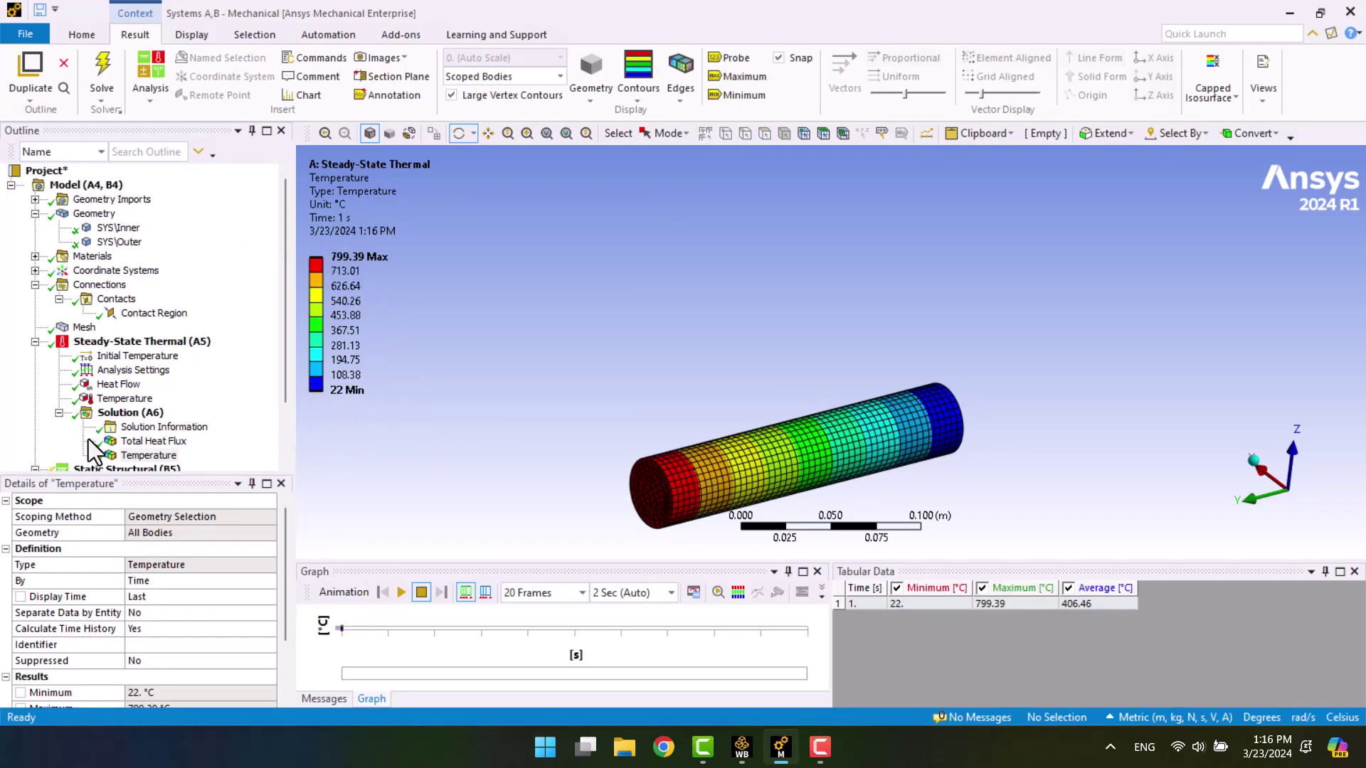
scroll(89, 430, down, 2)
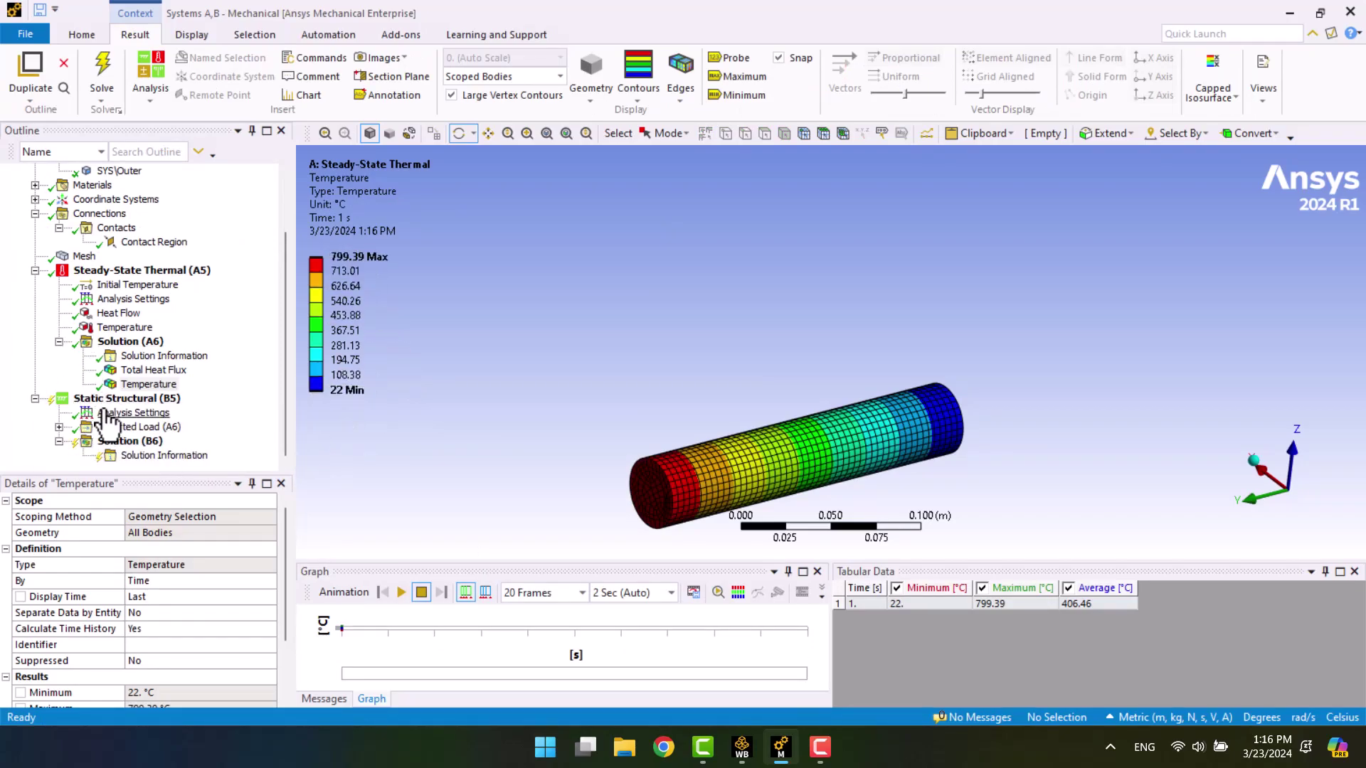
- Add a Fixed Support to Static Structural applied to the two end faces of rod and tube
click(106, 400)
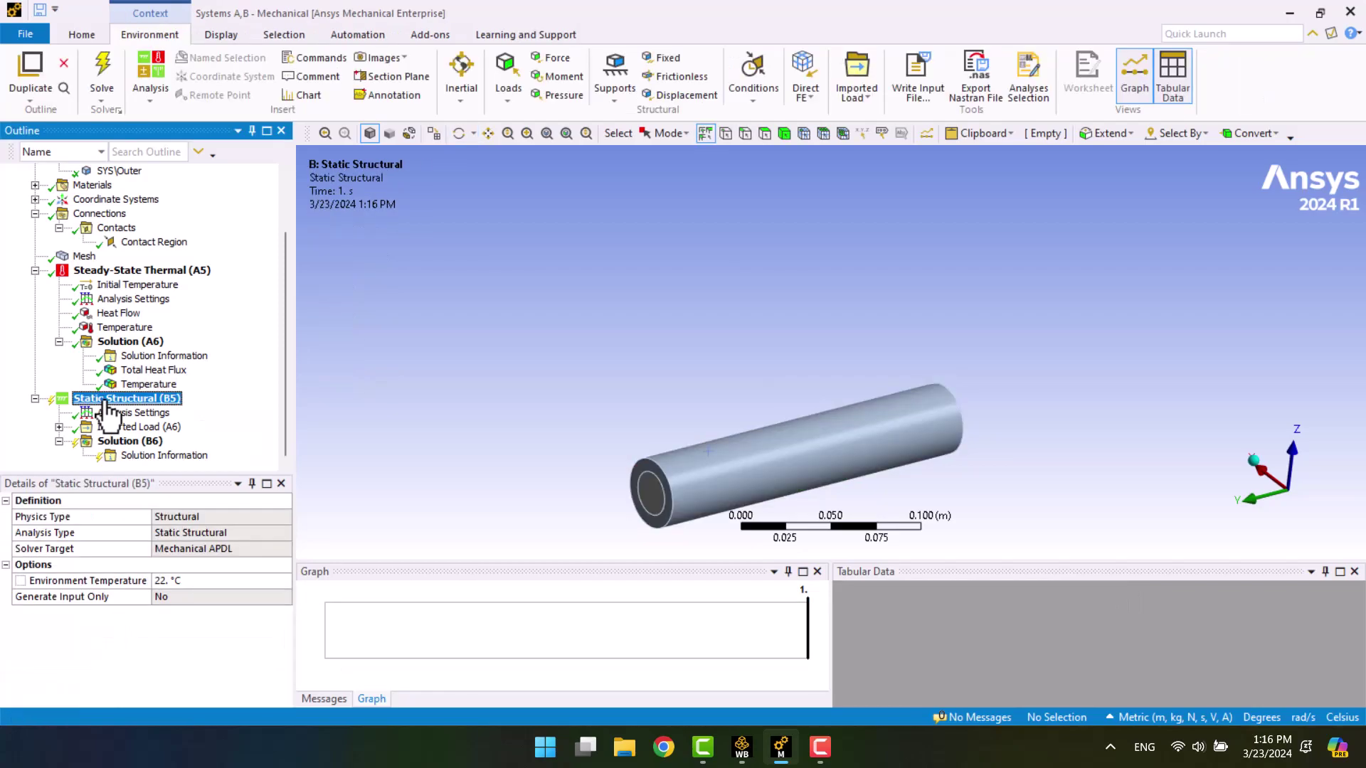
right_click(106, 412)
mouse_move(117, 416)
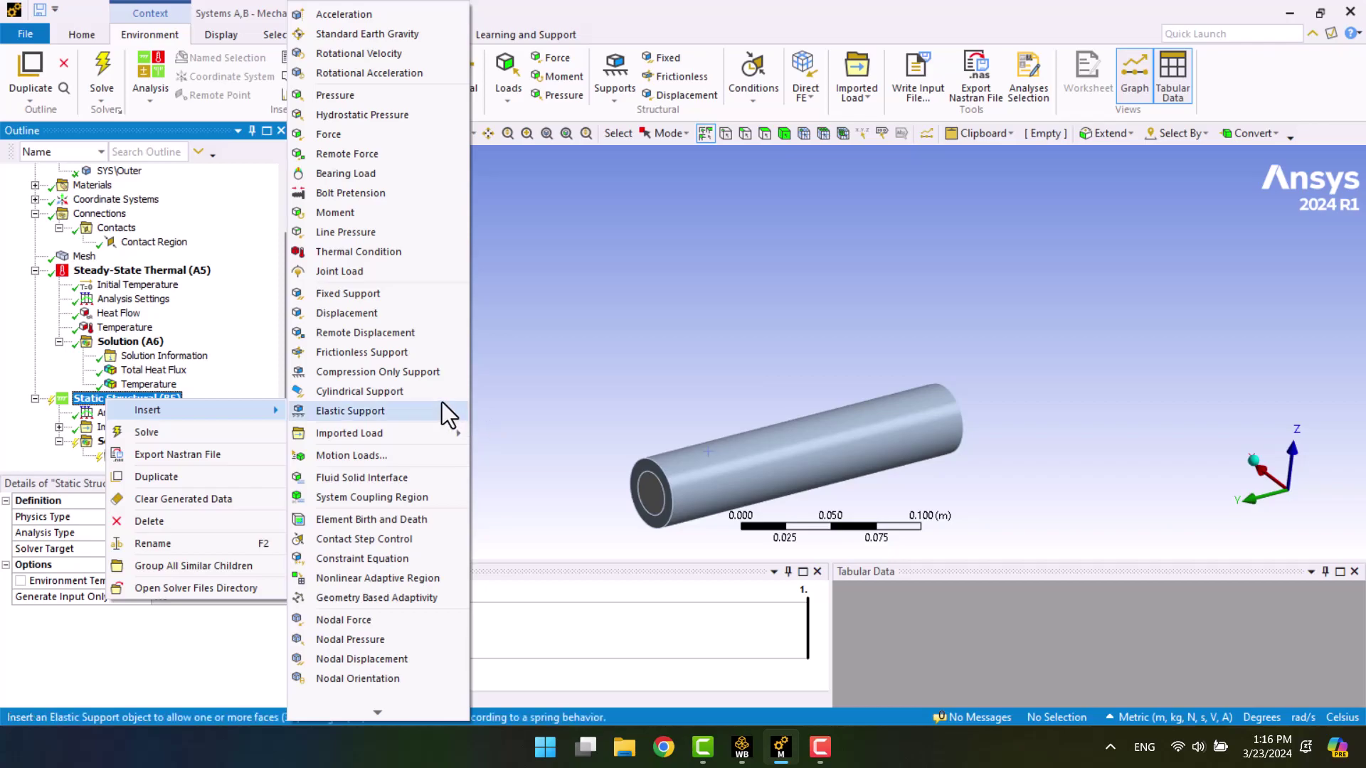
click(399, 296)
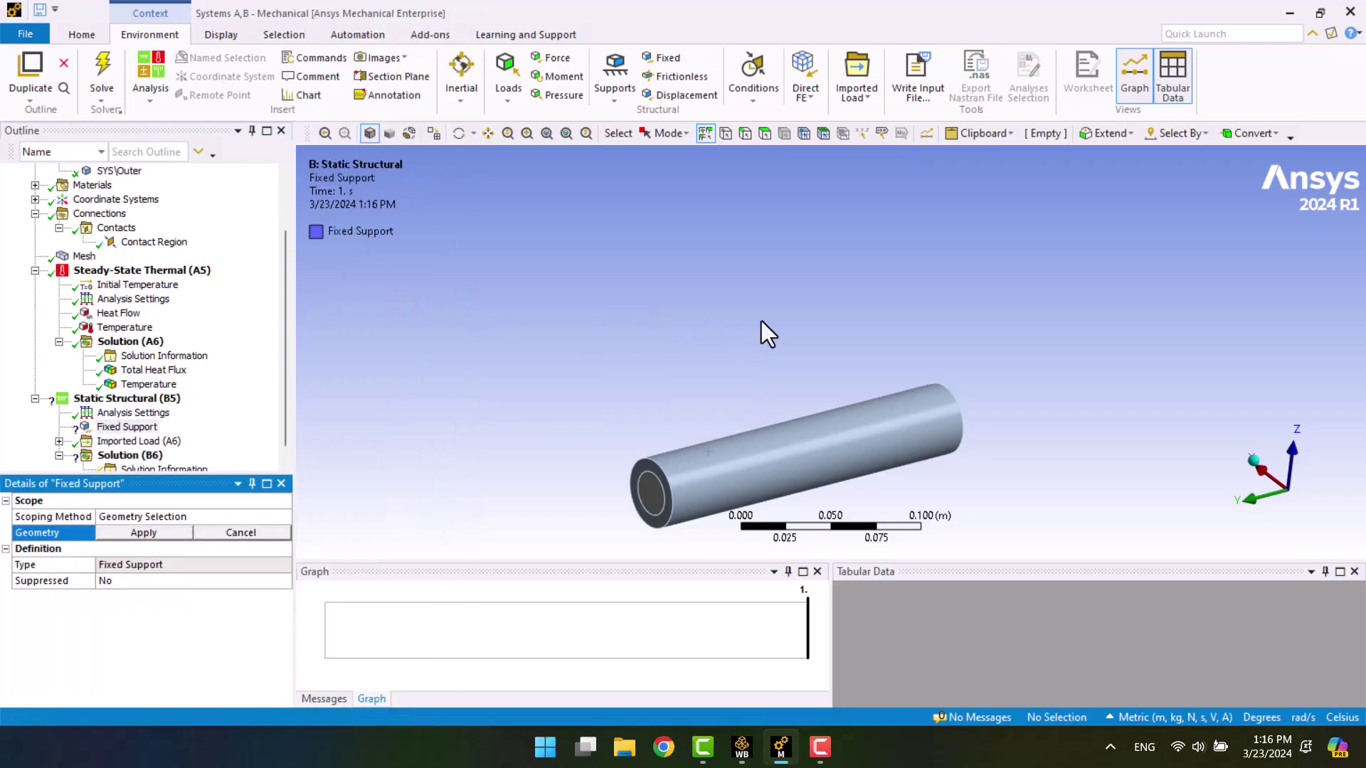
middle_drag(761, 322, 600, 360)
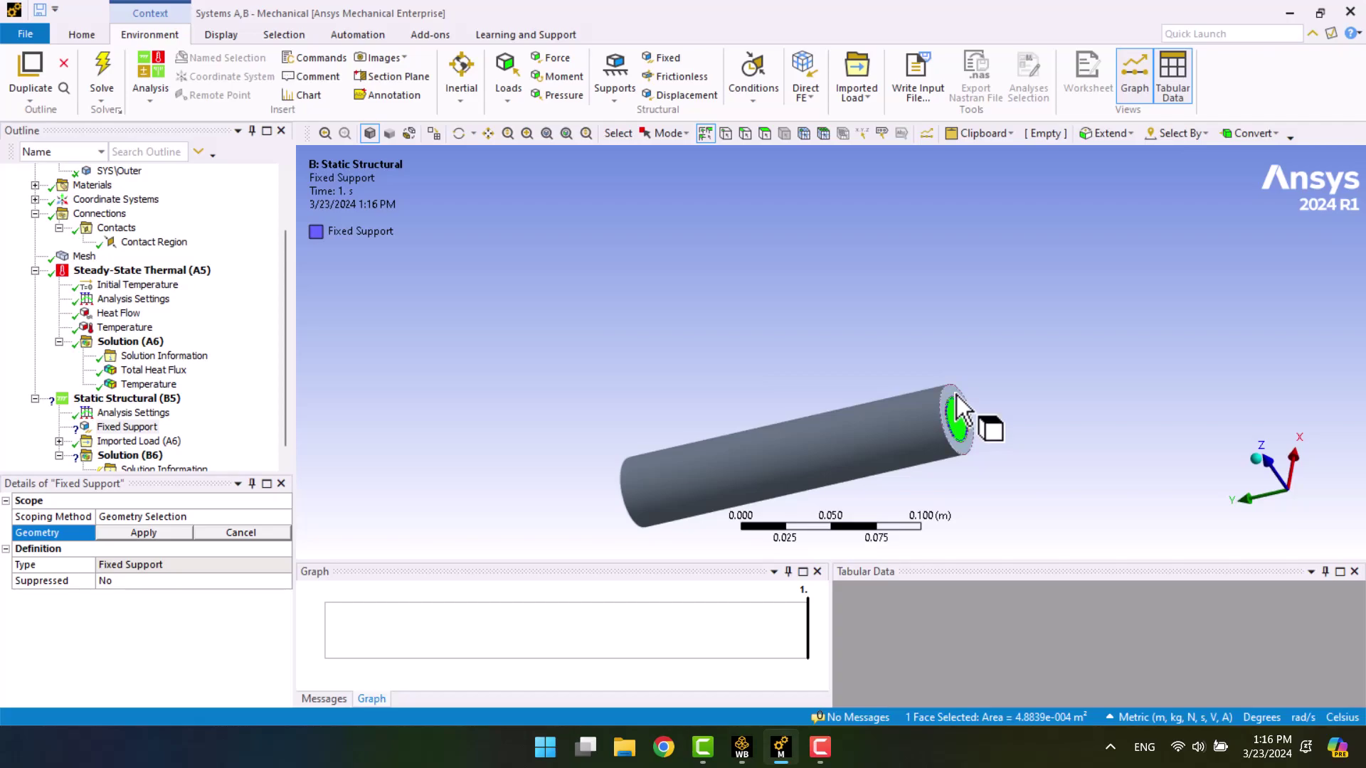
scroll(980, 400, up, 2)
scroll(982, 403, up, 2)
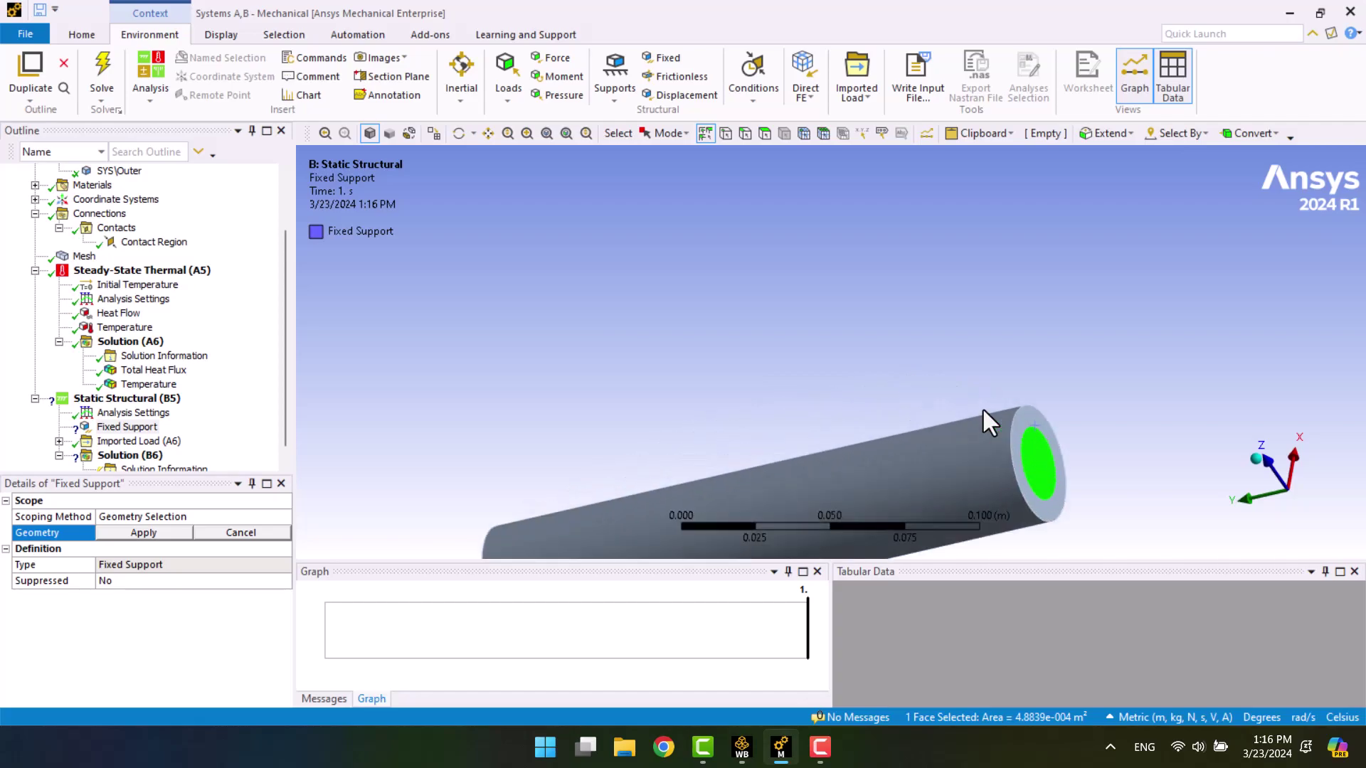
ctrl+click(1038, 416)
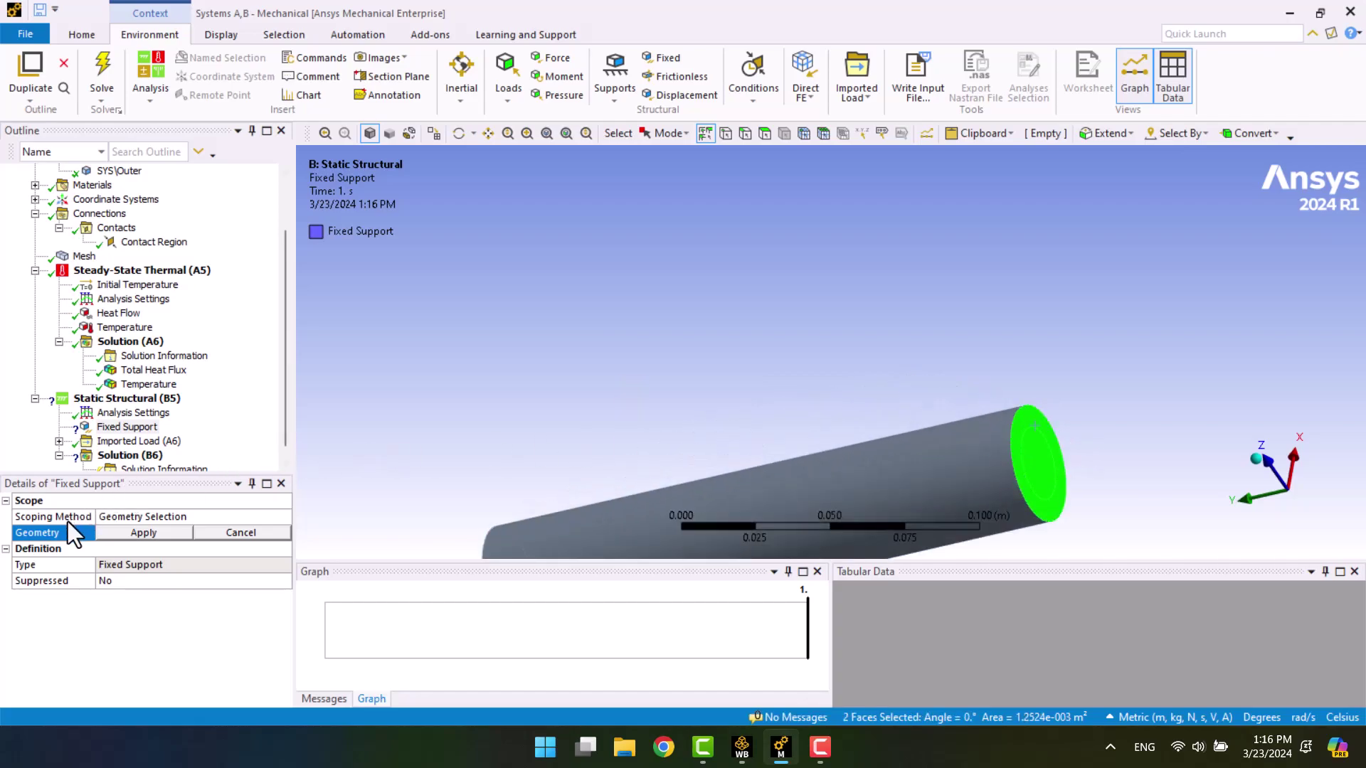
click(144, 532)
middle_drag(698, 360, 707, 403)
scroll(142, 426, down, 1)
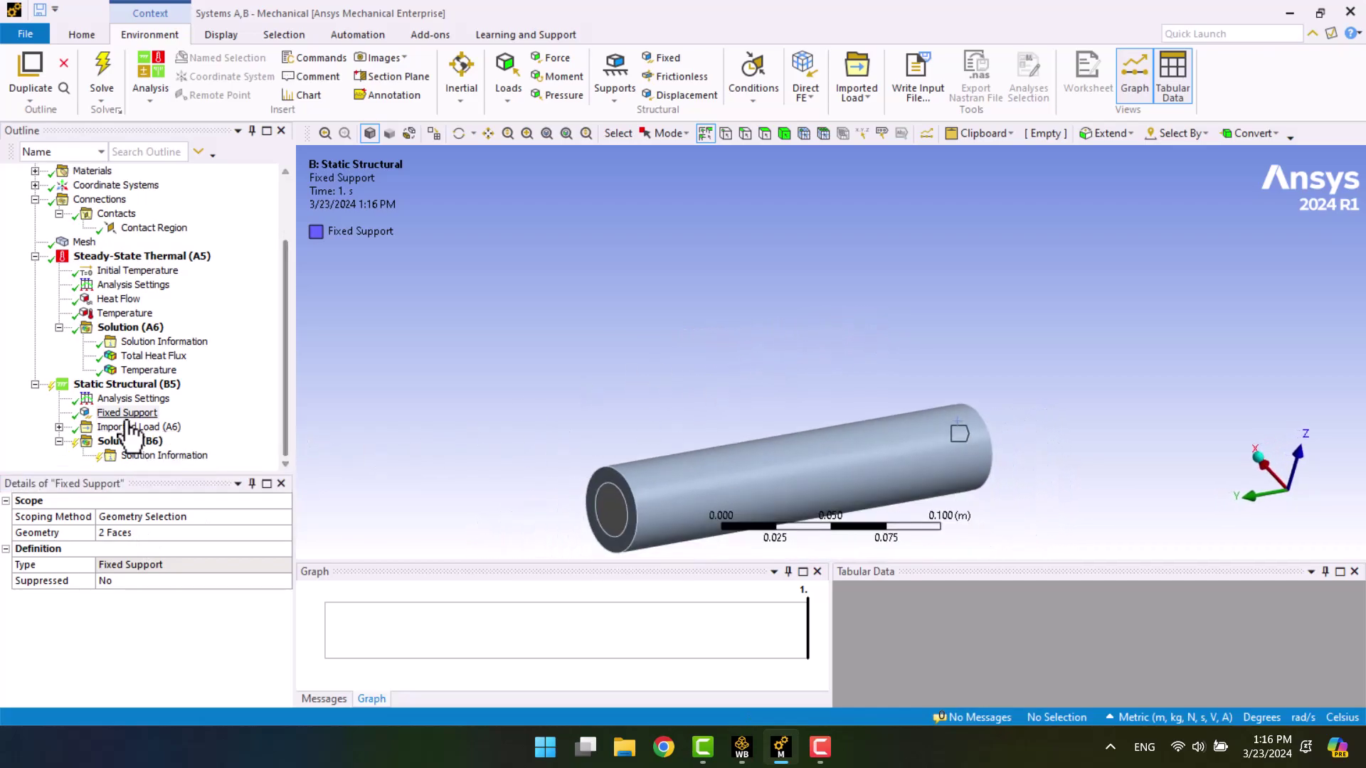
click(117, 385)
right_click(121, 386)
- Solve Static Structural, dismiss the contact overlap message, and select Solution (B6)
click(153, 419)
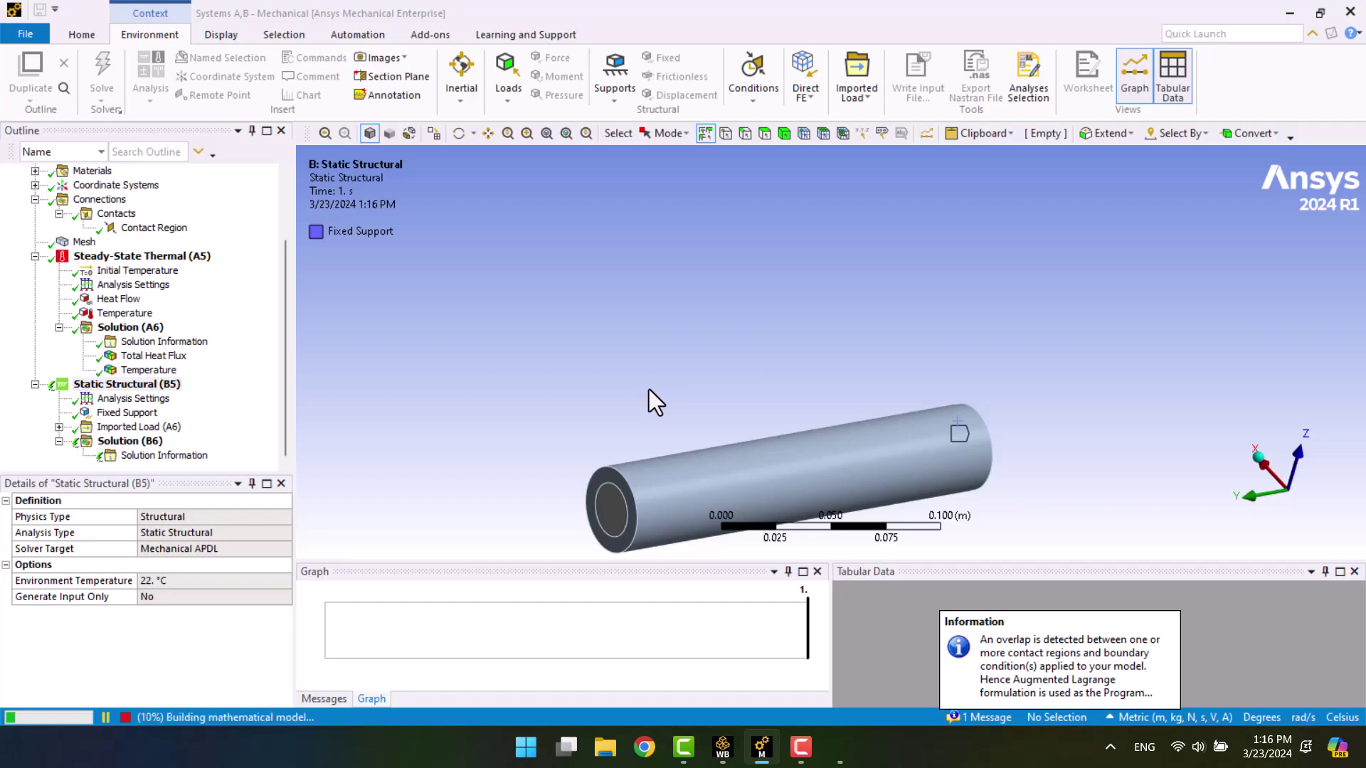
click(1079, 682)
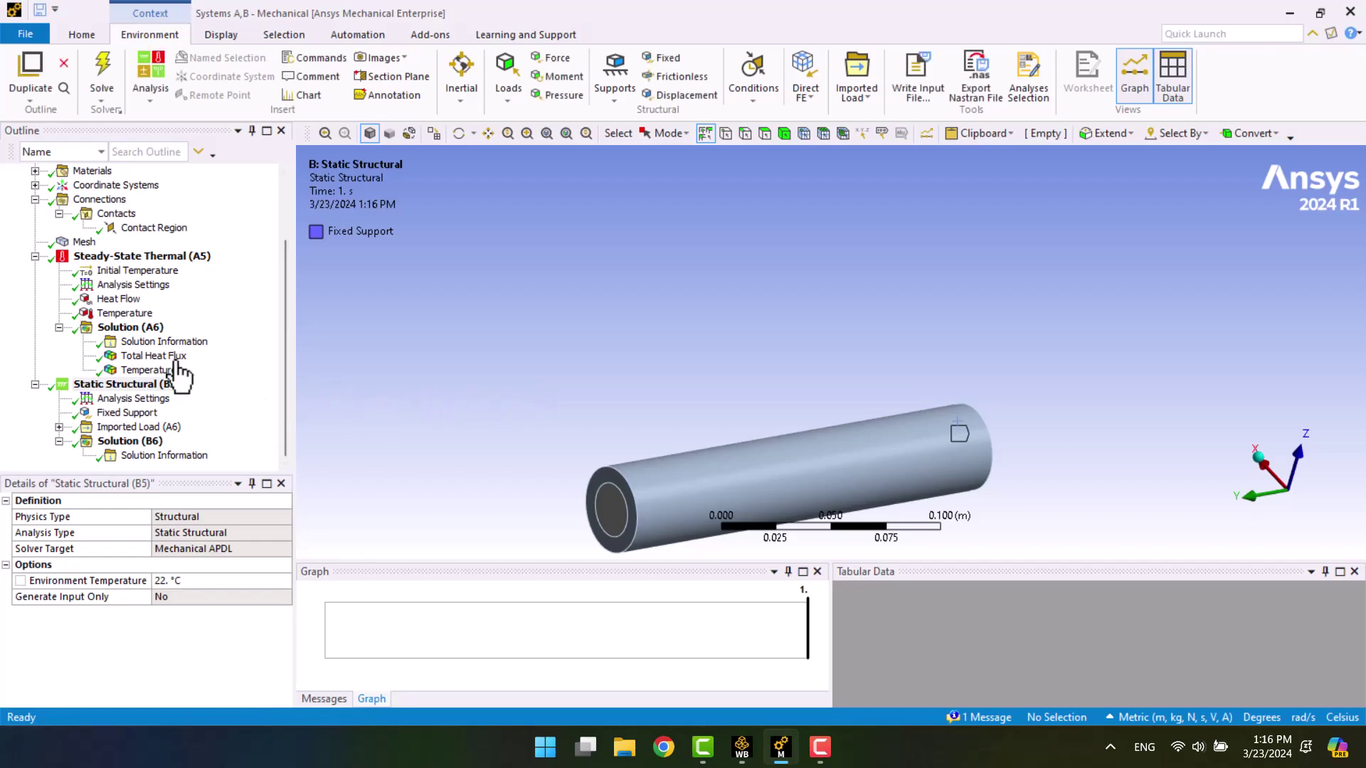
click(103, 443)
- Insert an Equivalent Elastic Strain result under the structural solution and evaluate it
right_click(103, 453)
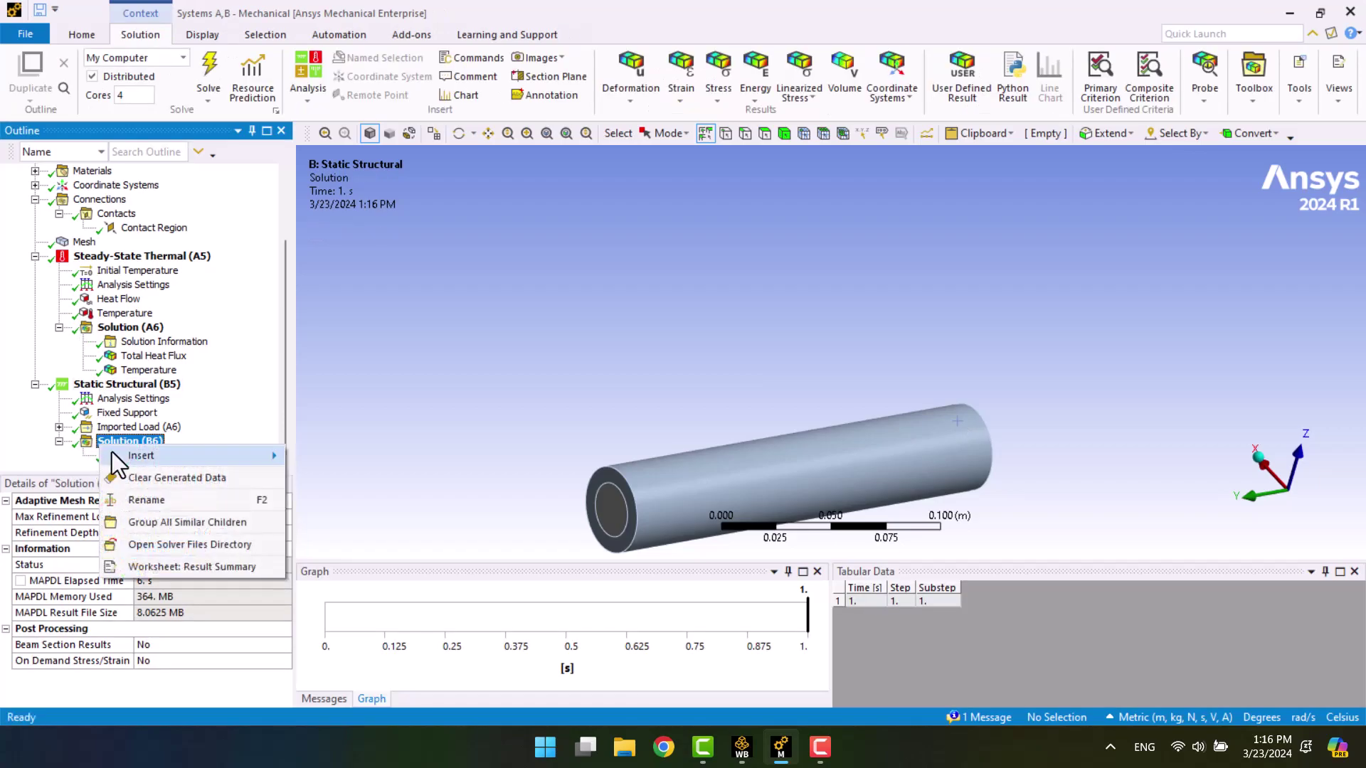
mouse_move(234, 455)
mouse_move(360, 383)
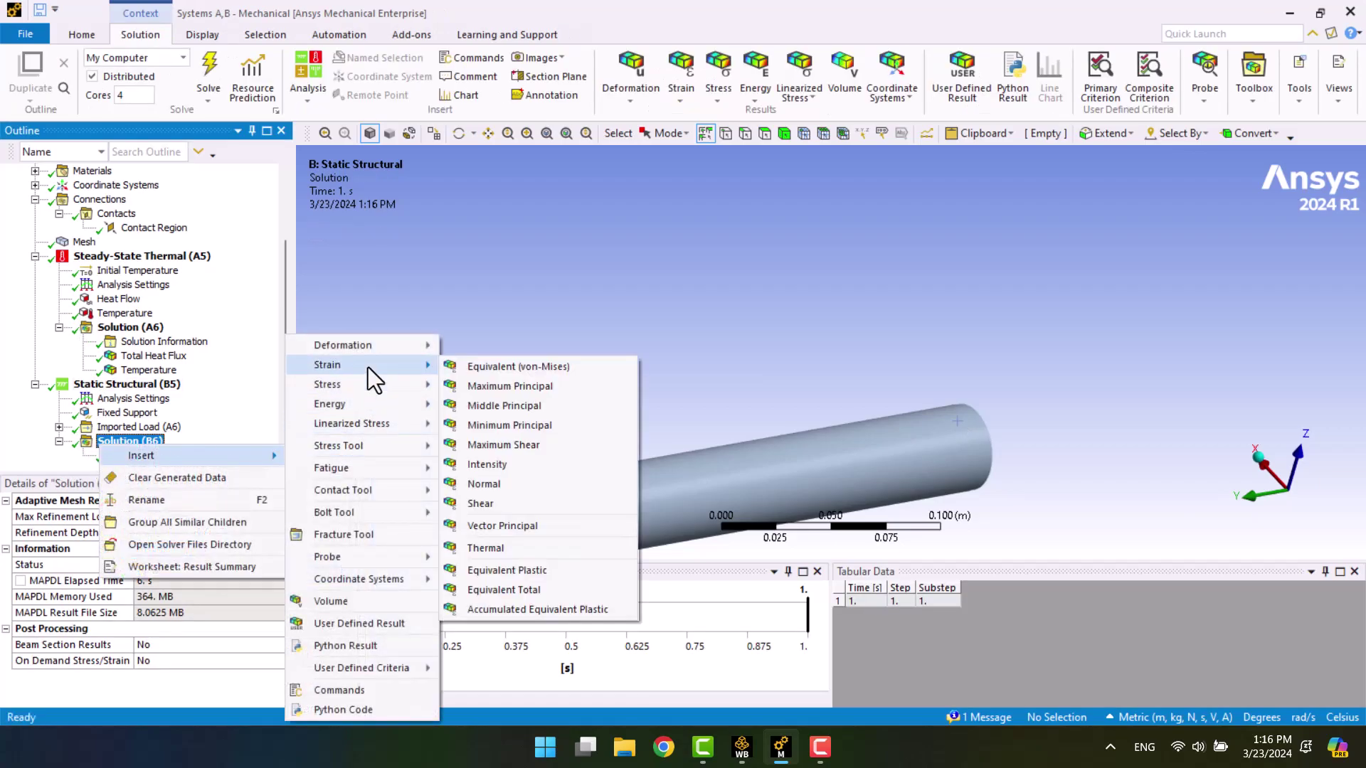
click(463, 366)
right_click(206, 458)
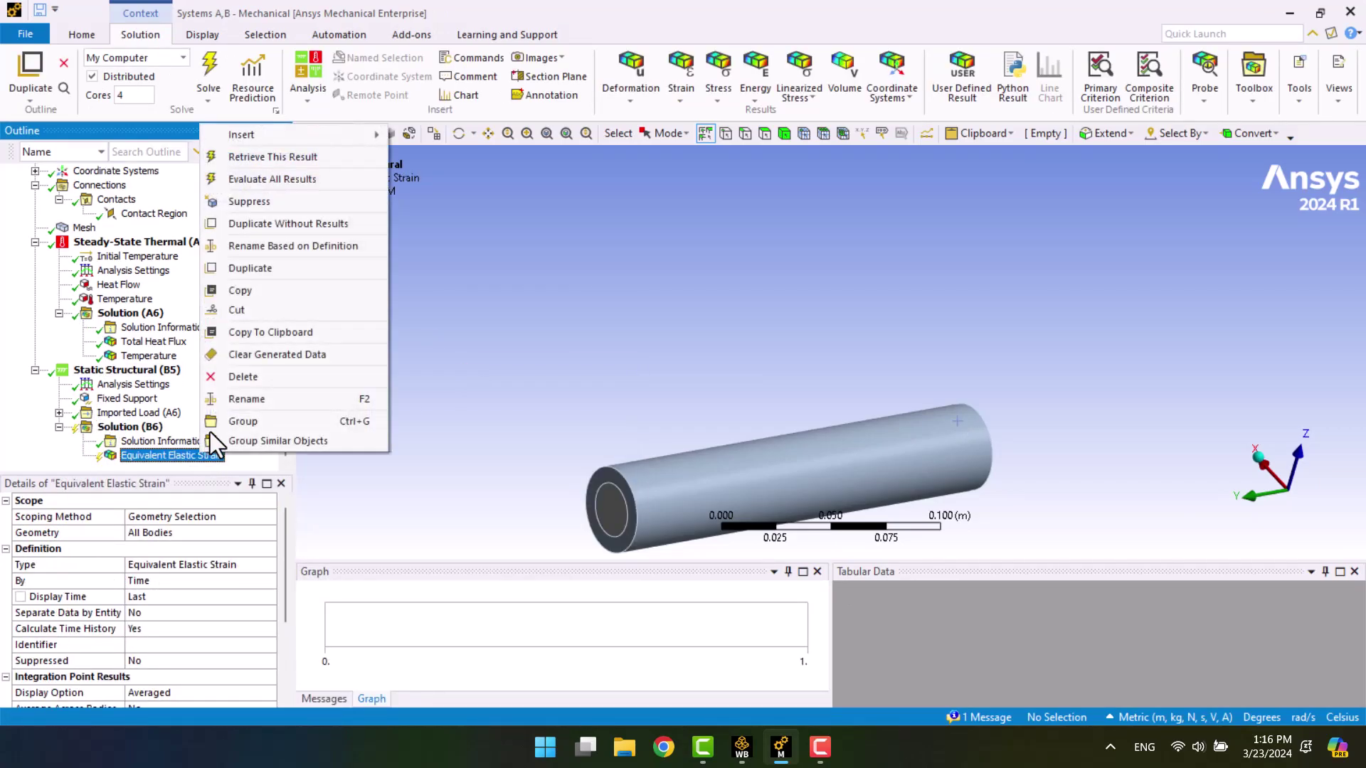
click(262, 158)
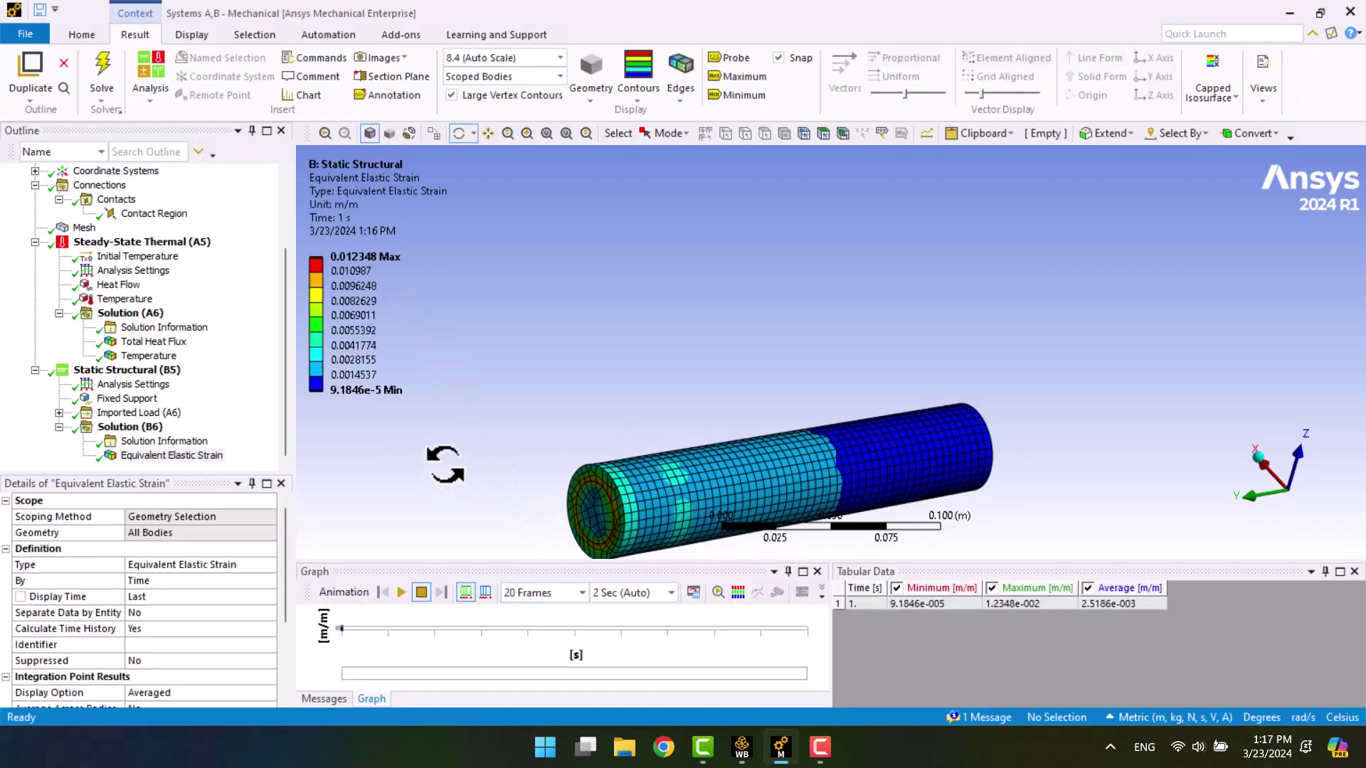
- Add an Equivalent (von Mises) Stress result, suppress and unsuppress it, then evaluate it
click(126, 427)
right_click(128, 429)
mouse_move(208, 435)
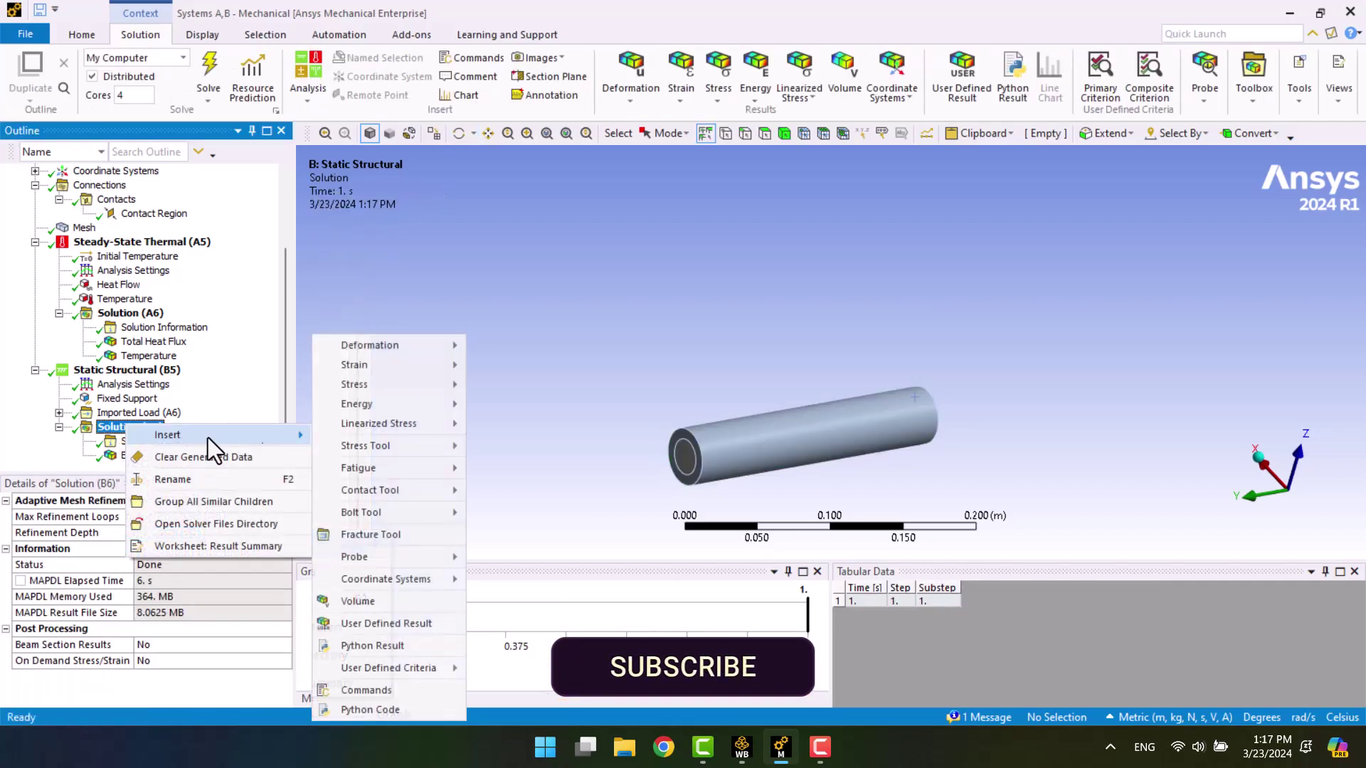
mouse_move(409, 384)
click(498, 385)
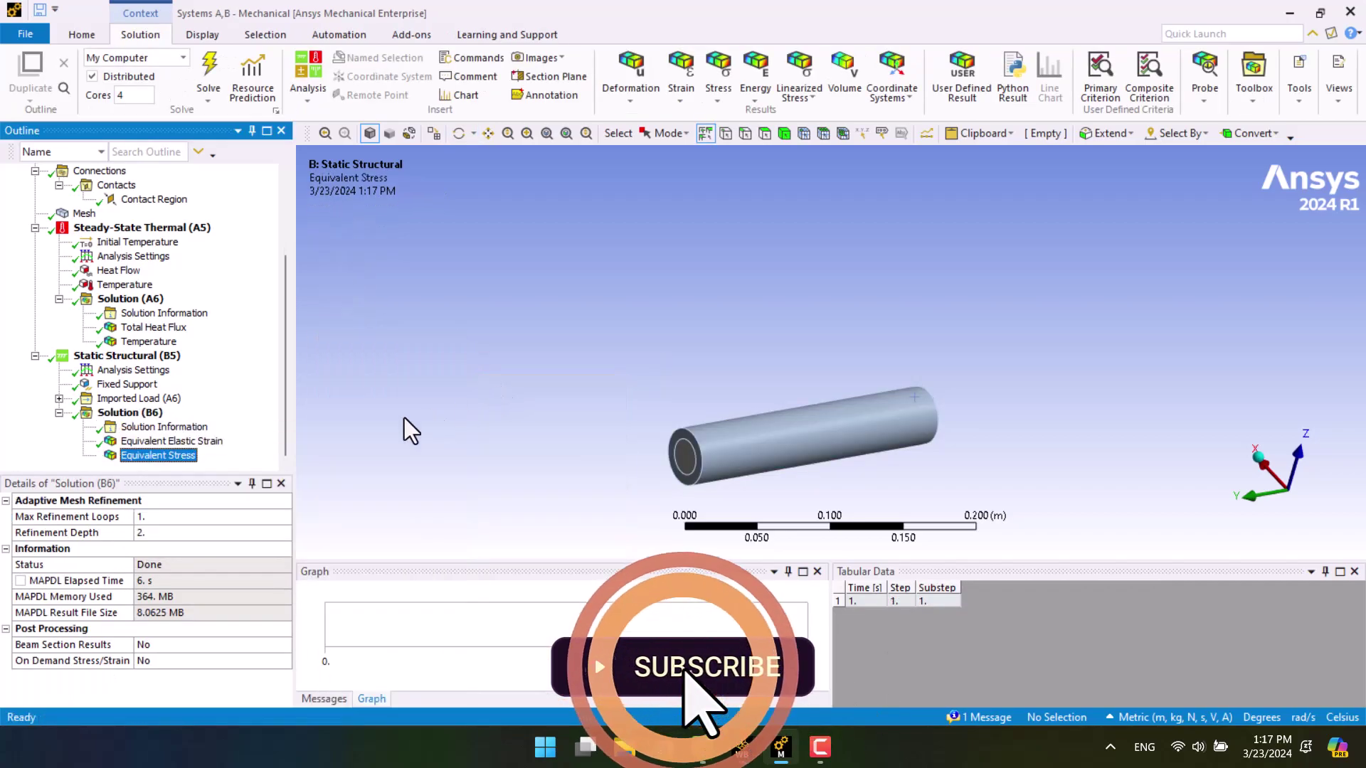
right_click(186, 456)
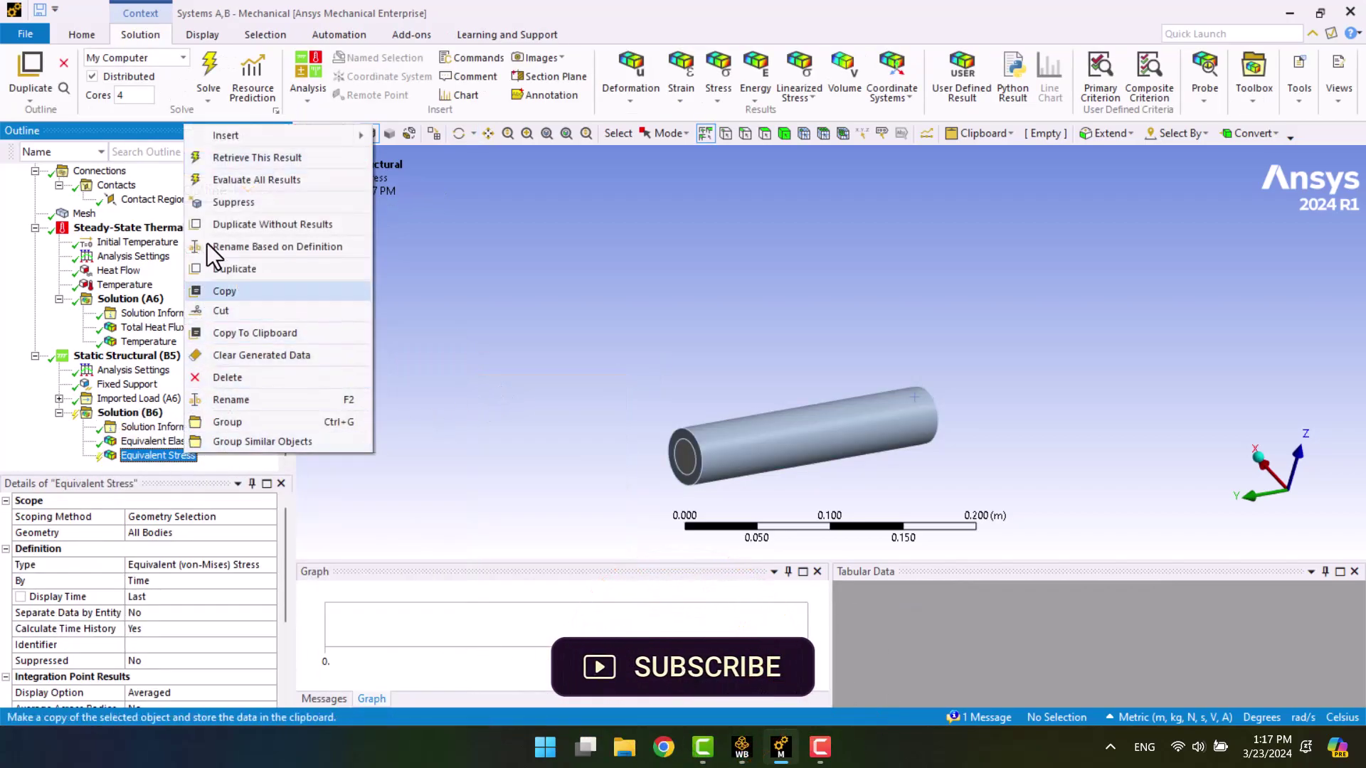
click(205, 202)
right_click(161, 464)
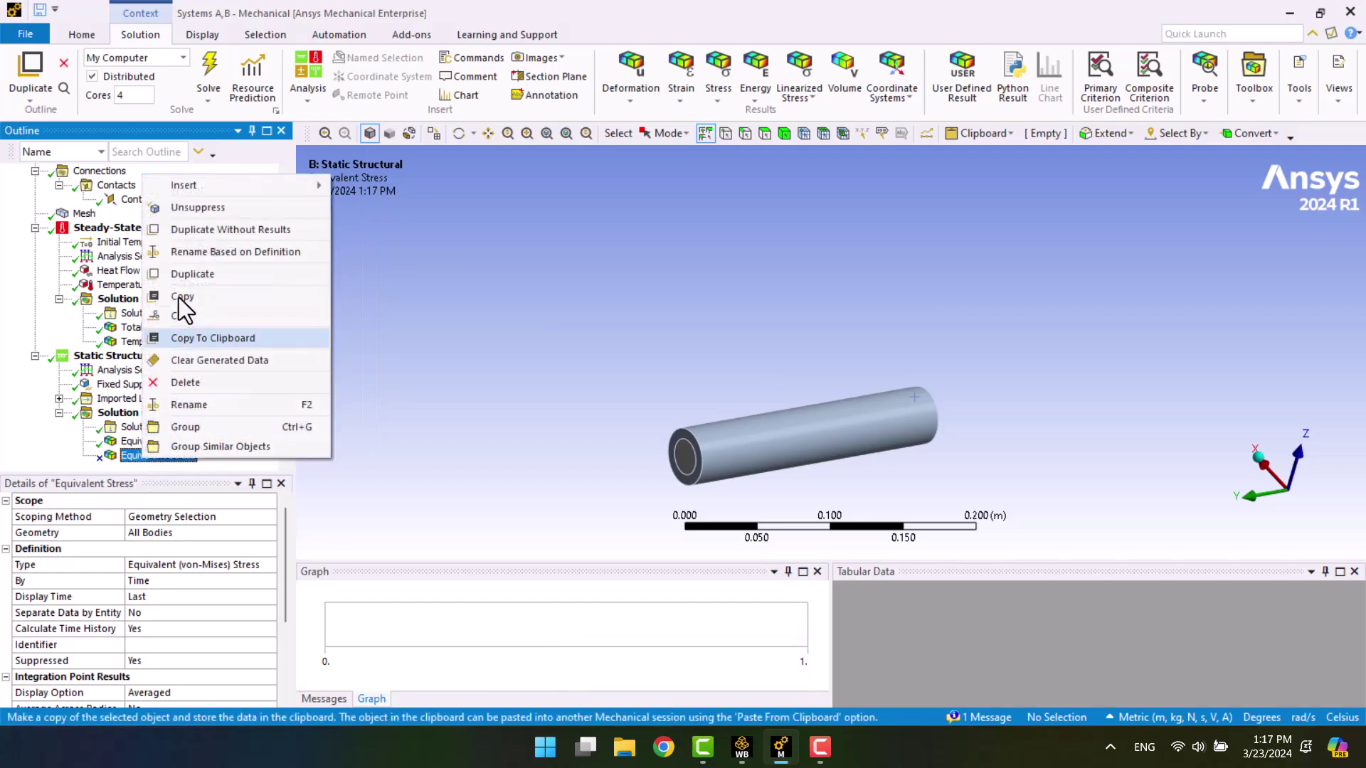
click(184, 214)
right_click(135, 455)
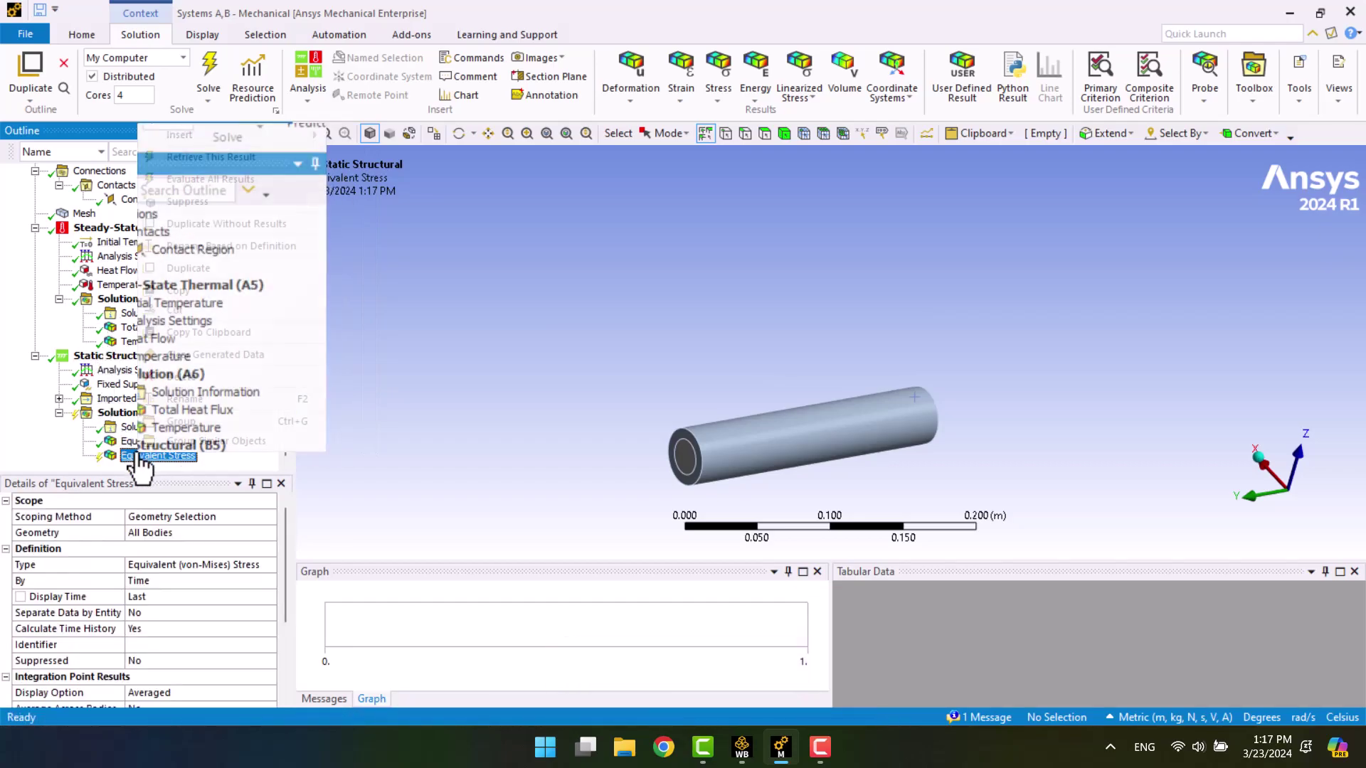
click(210, 160)
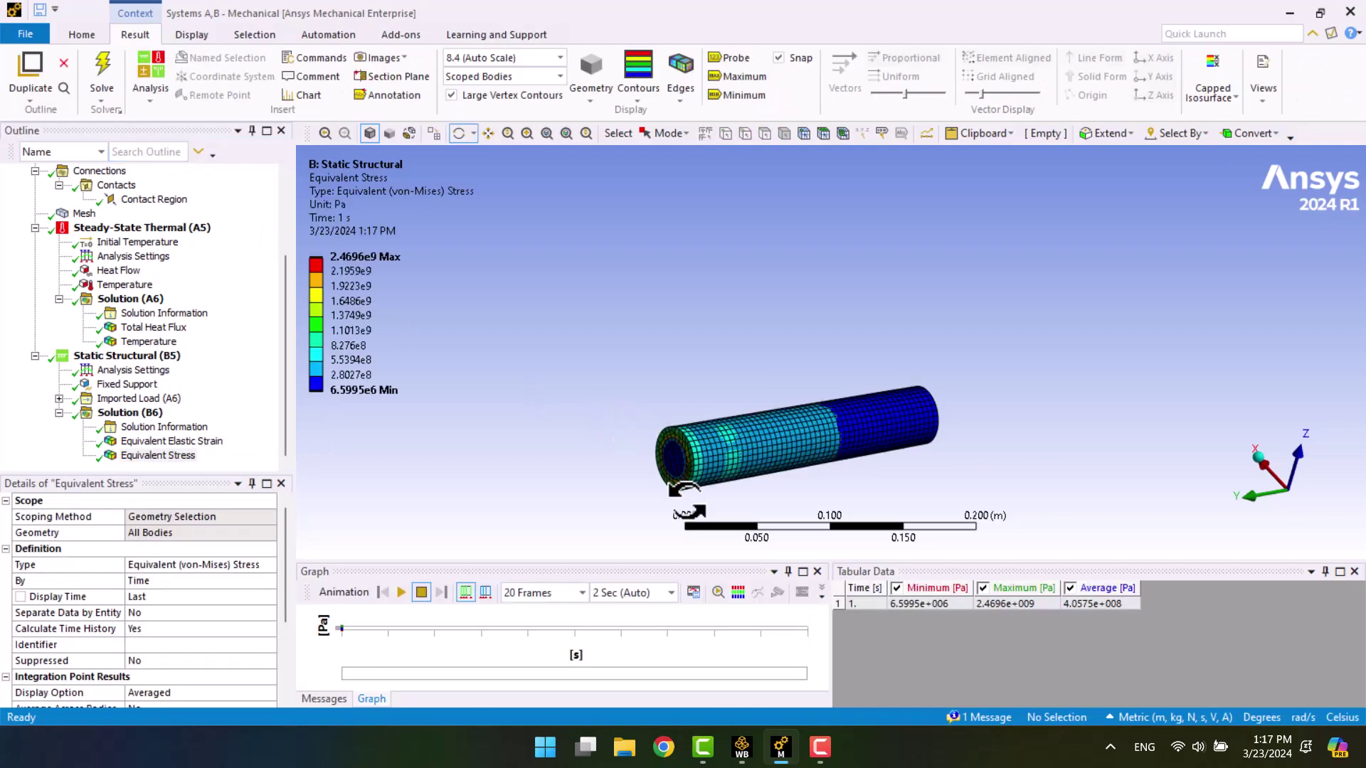
- Play the stress result animation from a side view, then stop it
scroll(672, 506, down, 1)
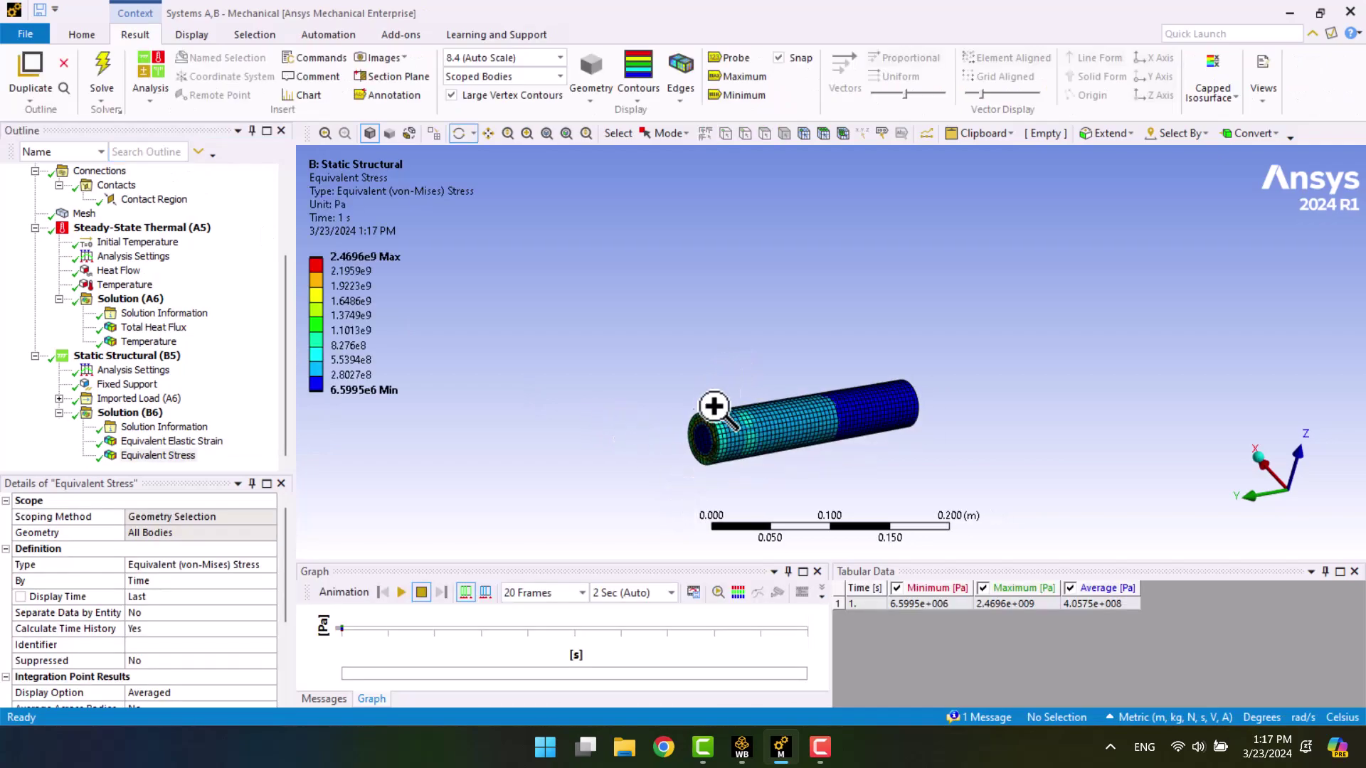
scroll(676, 473, up, 5)
drag(647, 445, 548, 420)
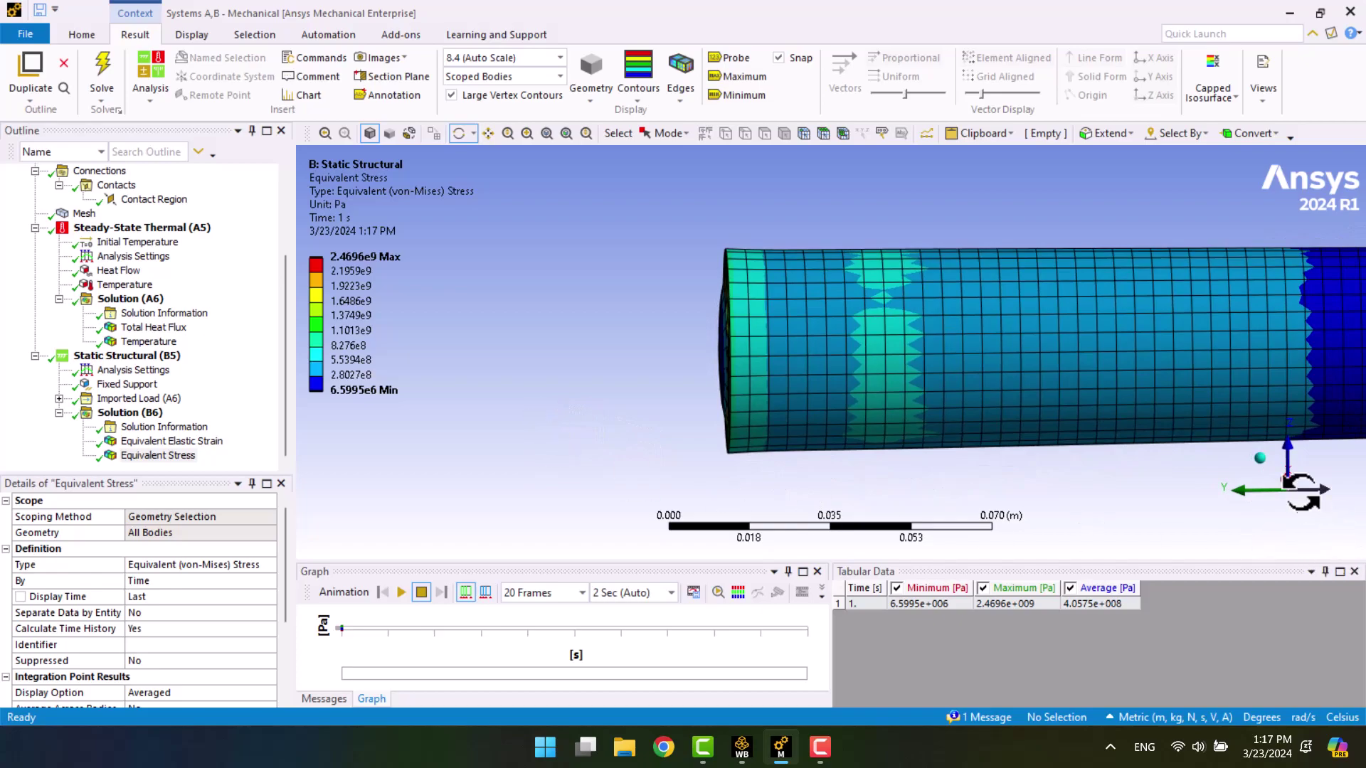
click(1278, 483)
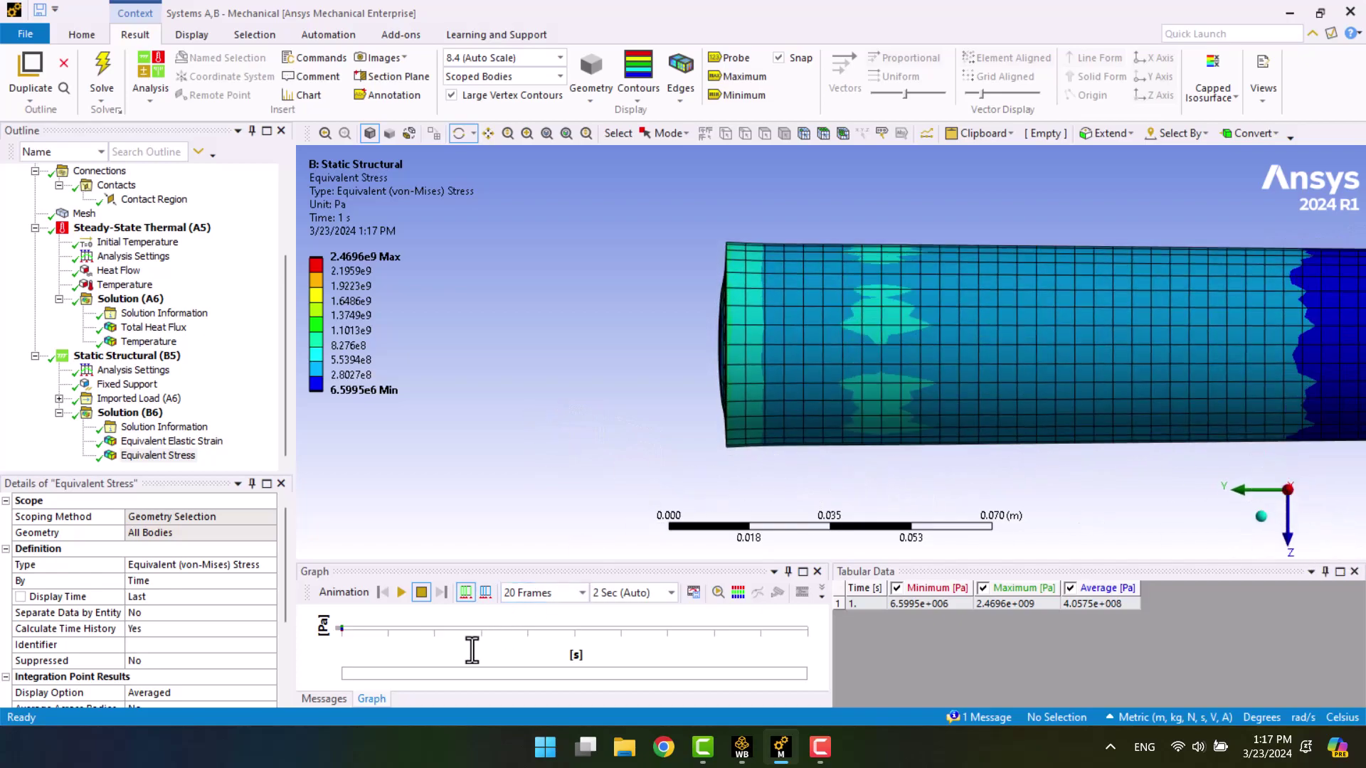
click(400, 592)
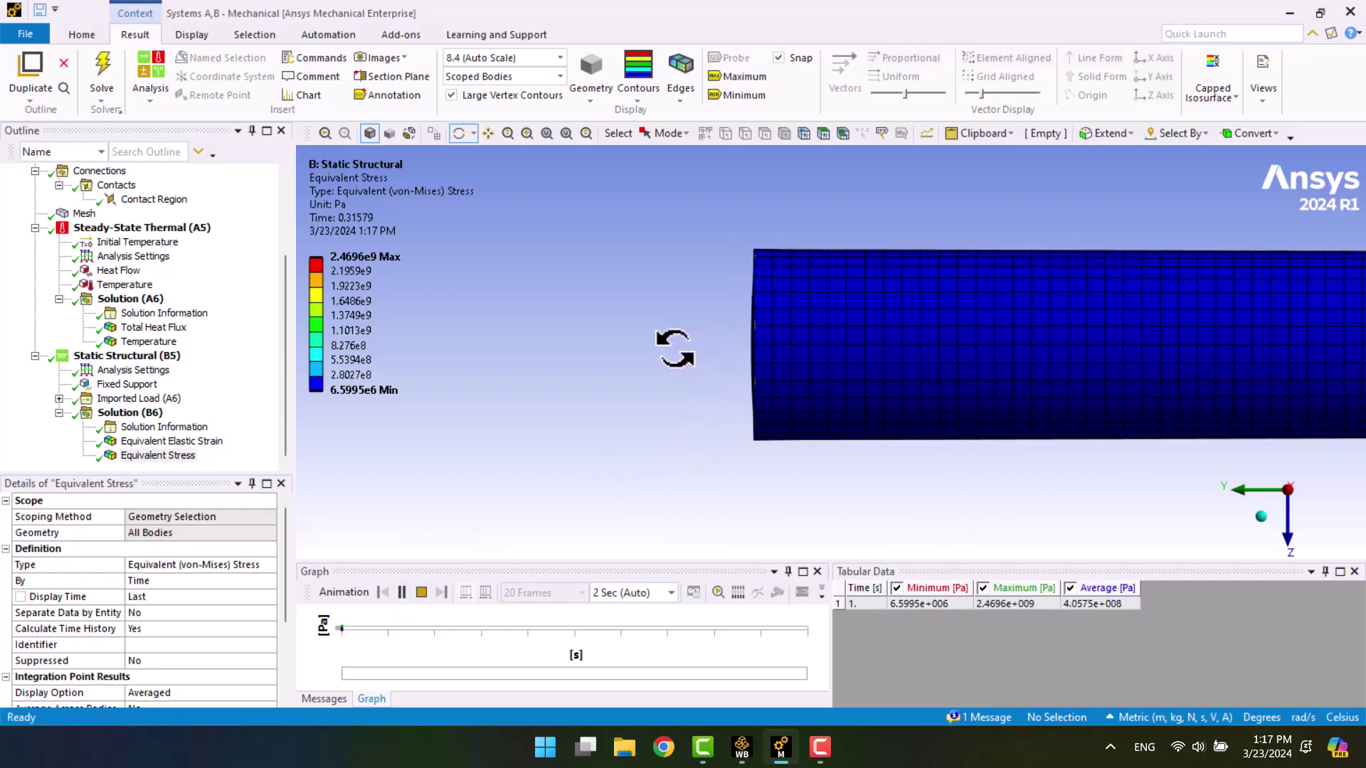
drag(629, 356, 766, 365)
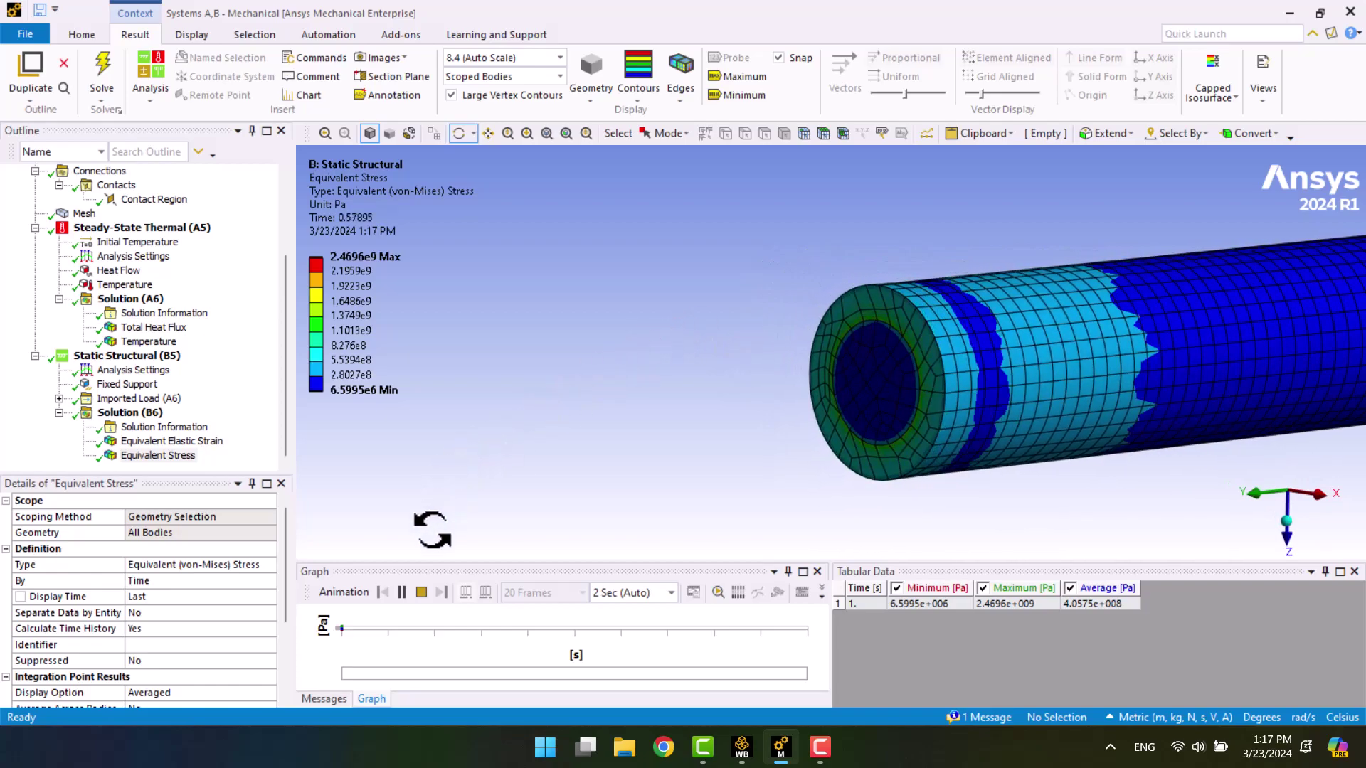
click(420, 594)
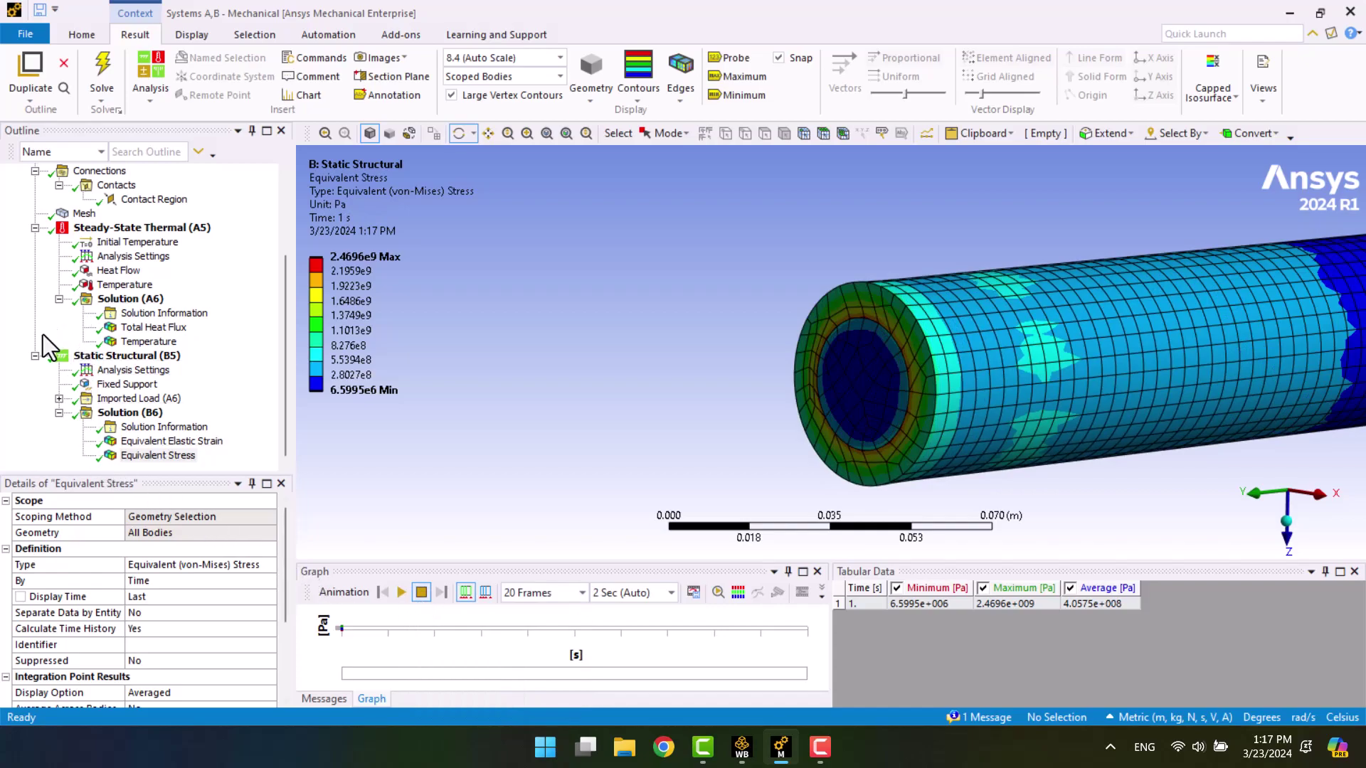
- Display the bonded Contact Region between the rod and tube
scroll(43, 334, up, 1)
click(146, 242)
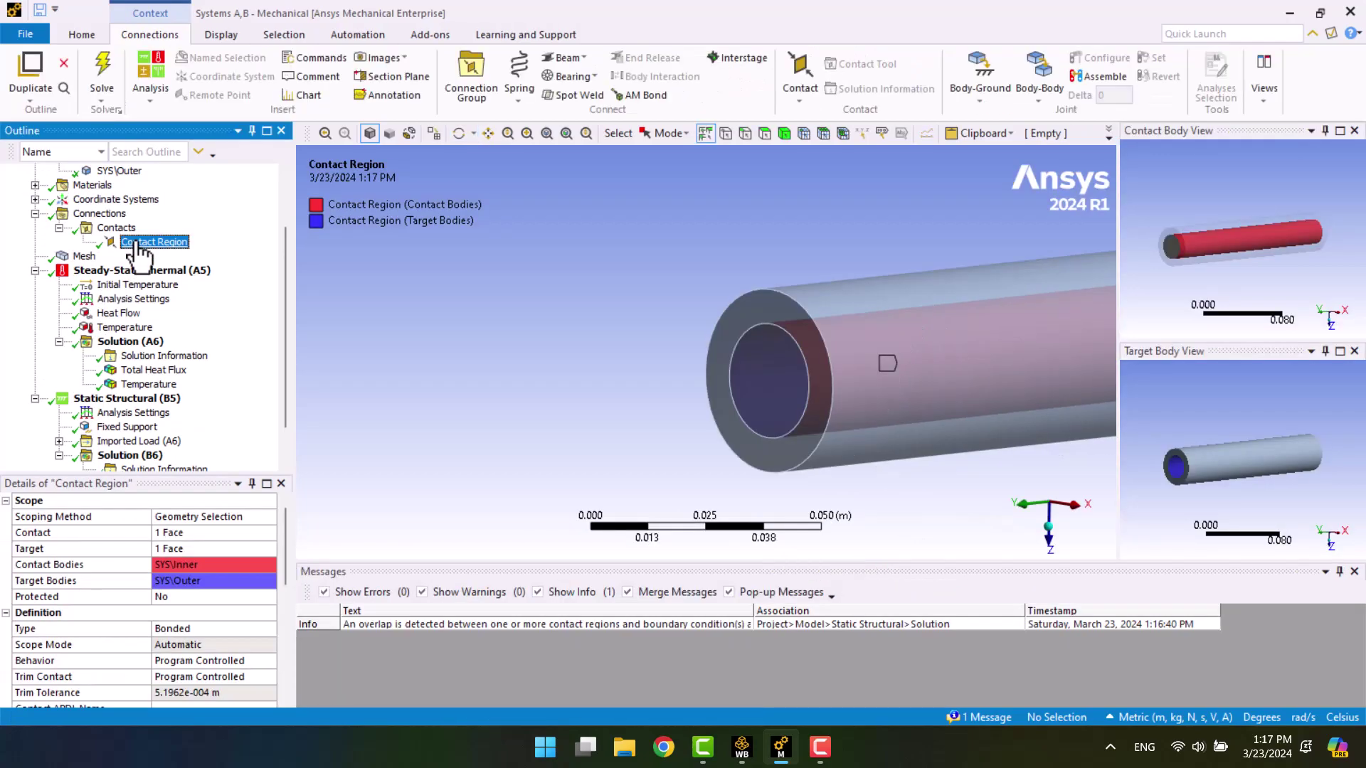
scroll(74, 631, down, 1)
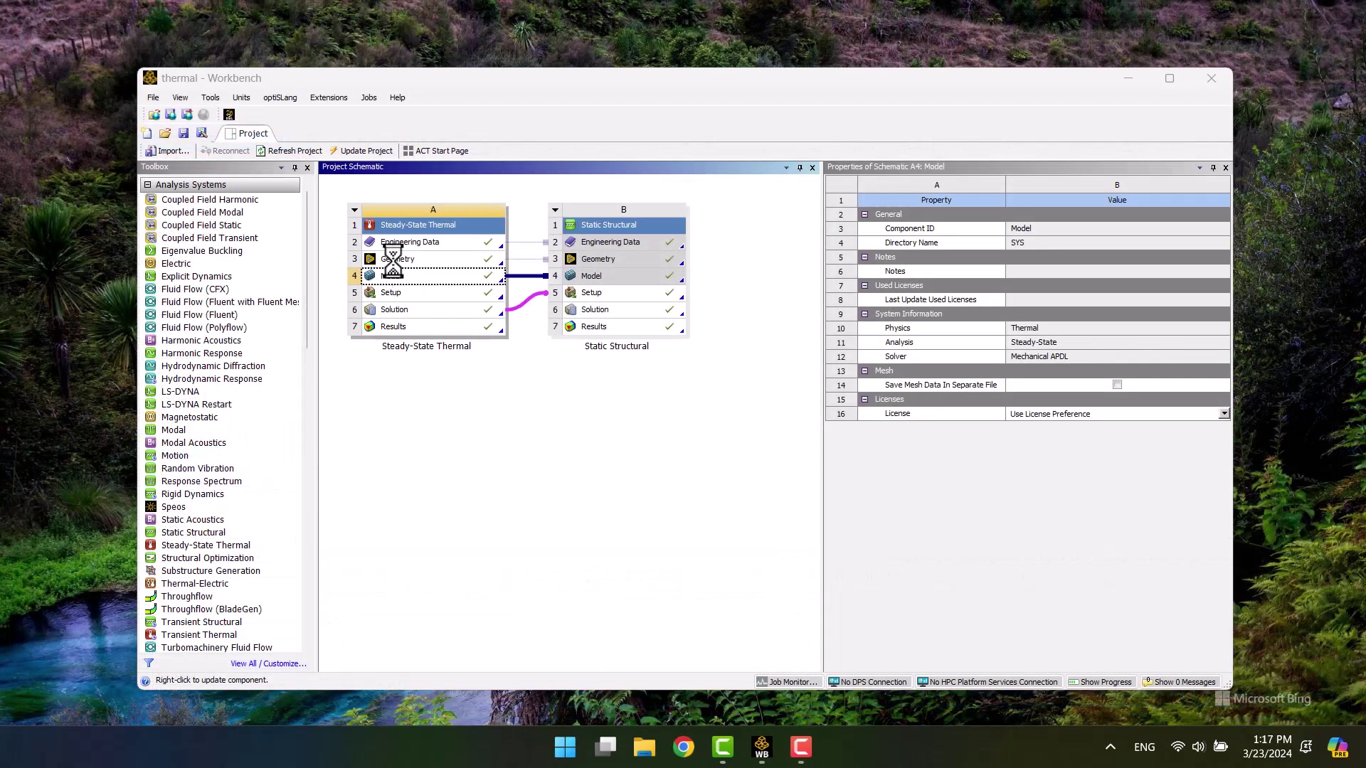
- Open the Steady-State Thermal Geometry cell A3 in SpaceClaim
double_click(395, 262)
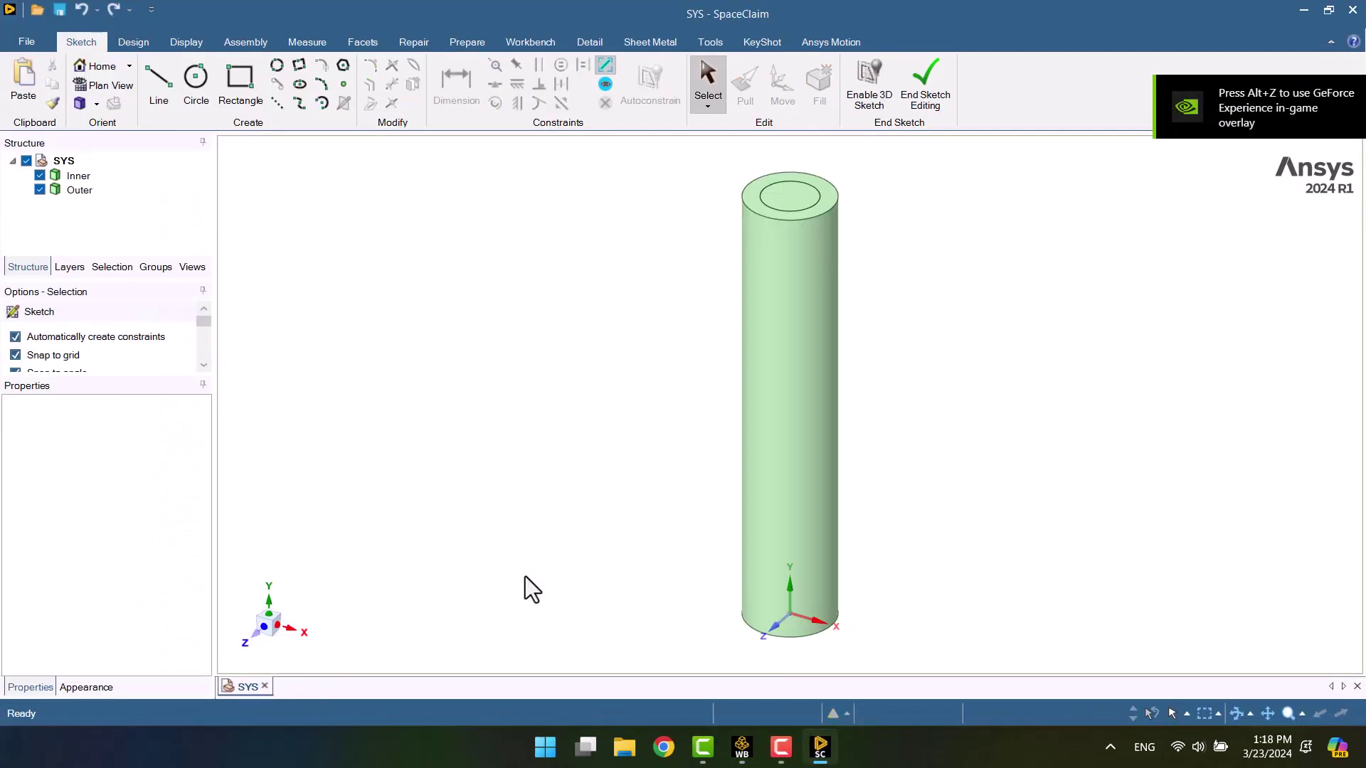
- Share the coincident face and 2 edges between Inner and Outer, then save and close SpaceClaim
click(530, 42)
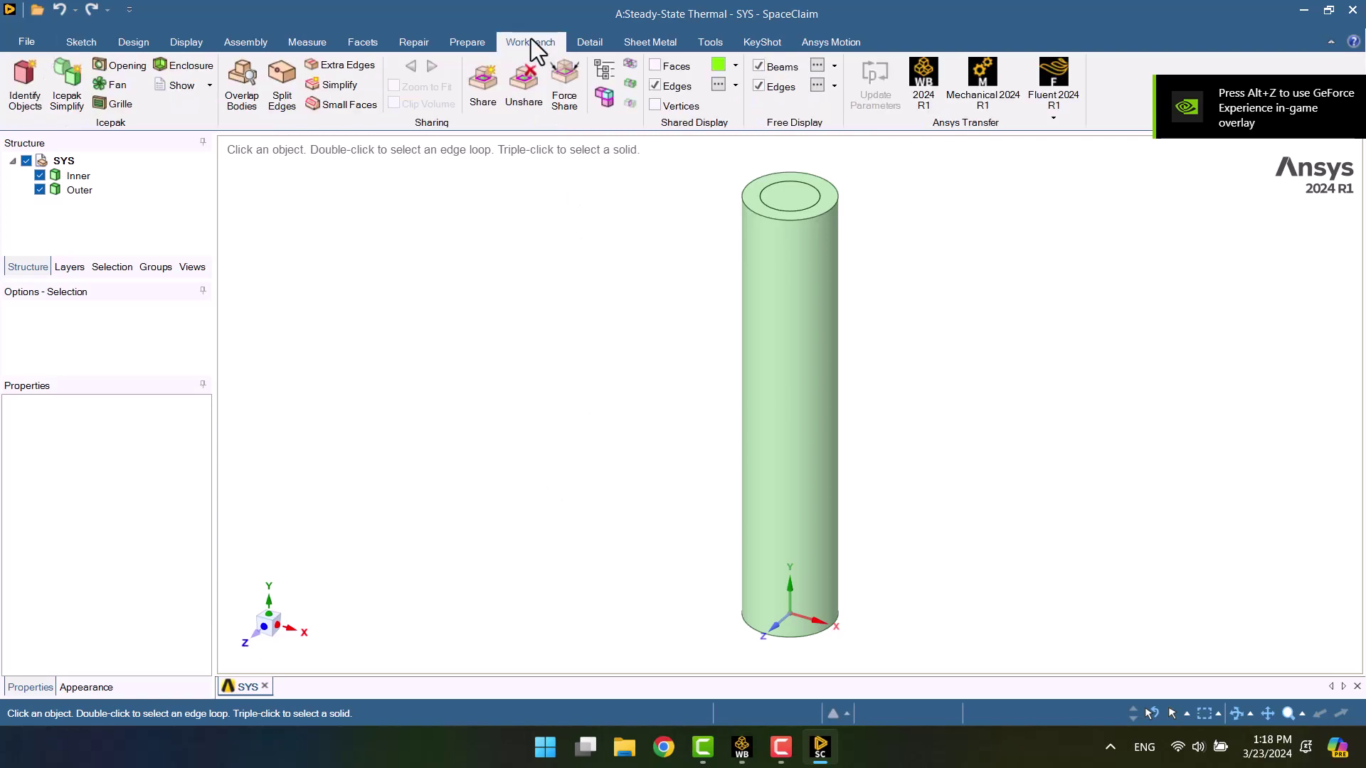
click(483, 82)
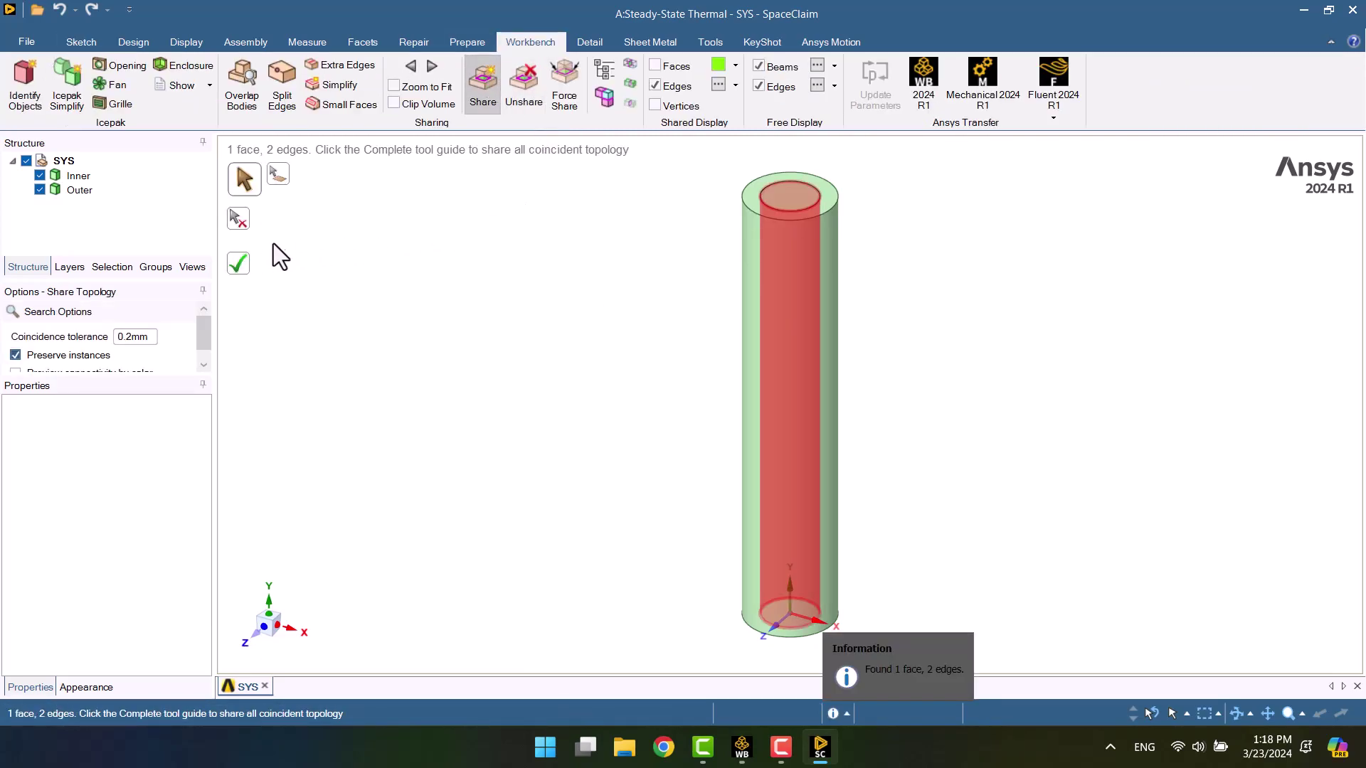
click(242, 264)
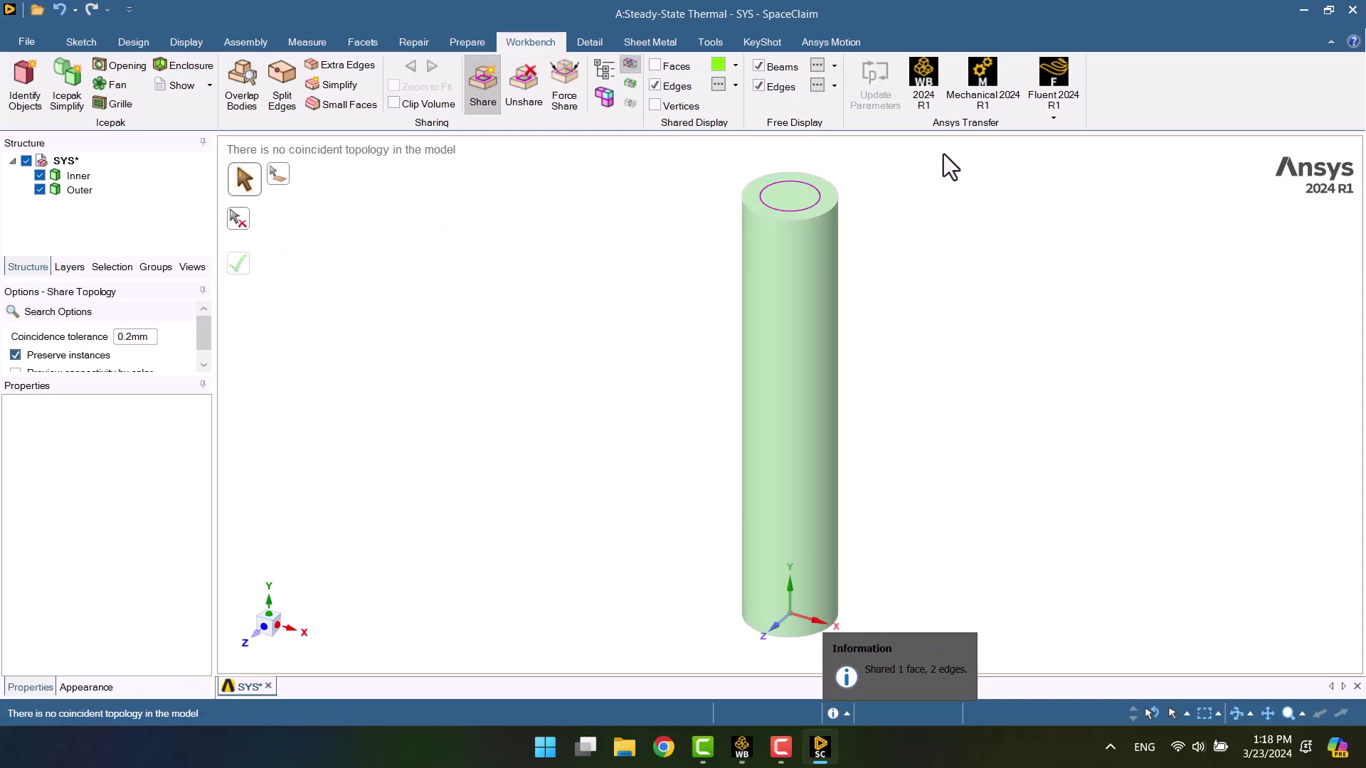
key(ctrl+s)
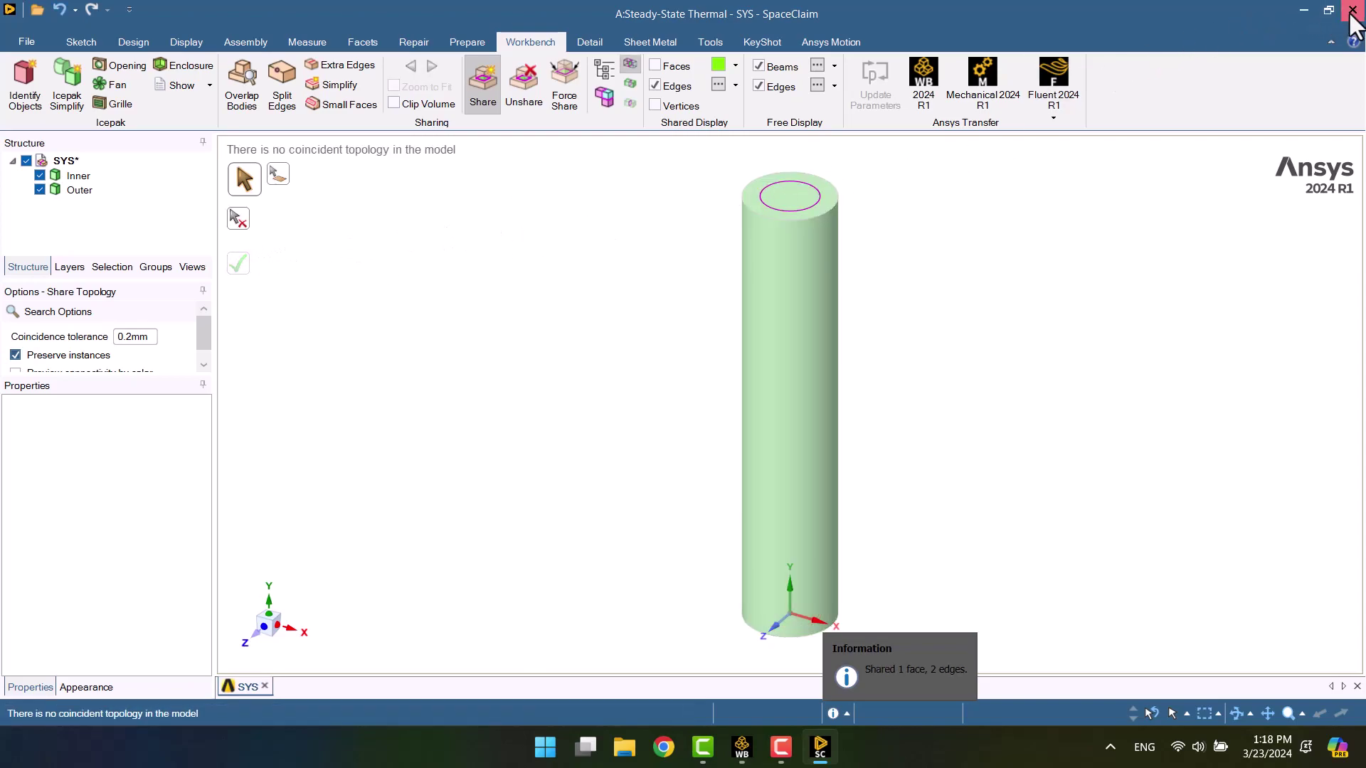
key(alt+F4)
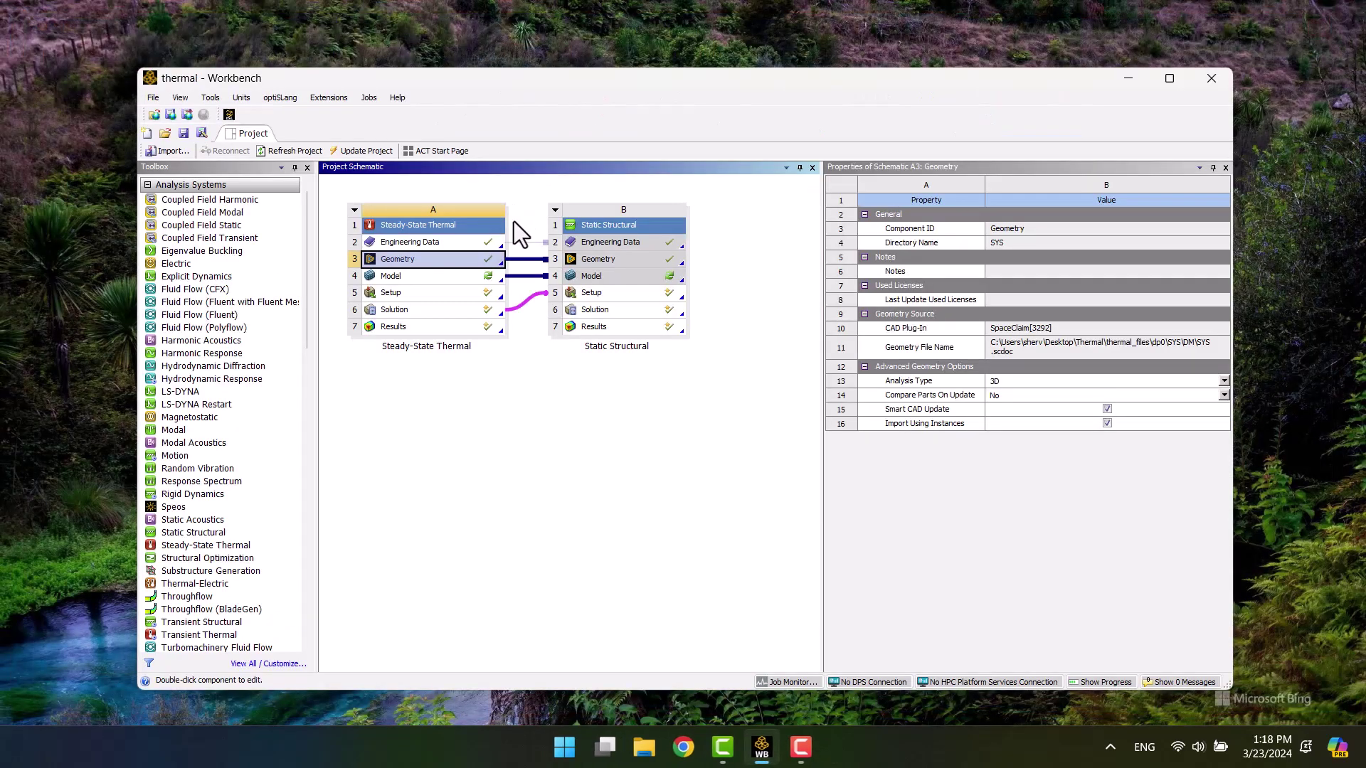
- Open Model cell A4 in Mechanical, agreeing to re-read the updated rod-and-tube geometry
double_click(411, 280)
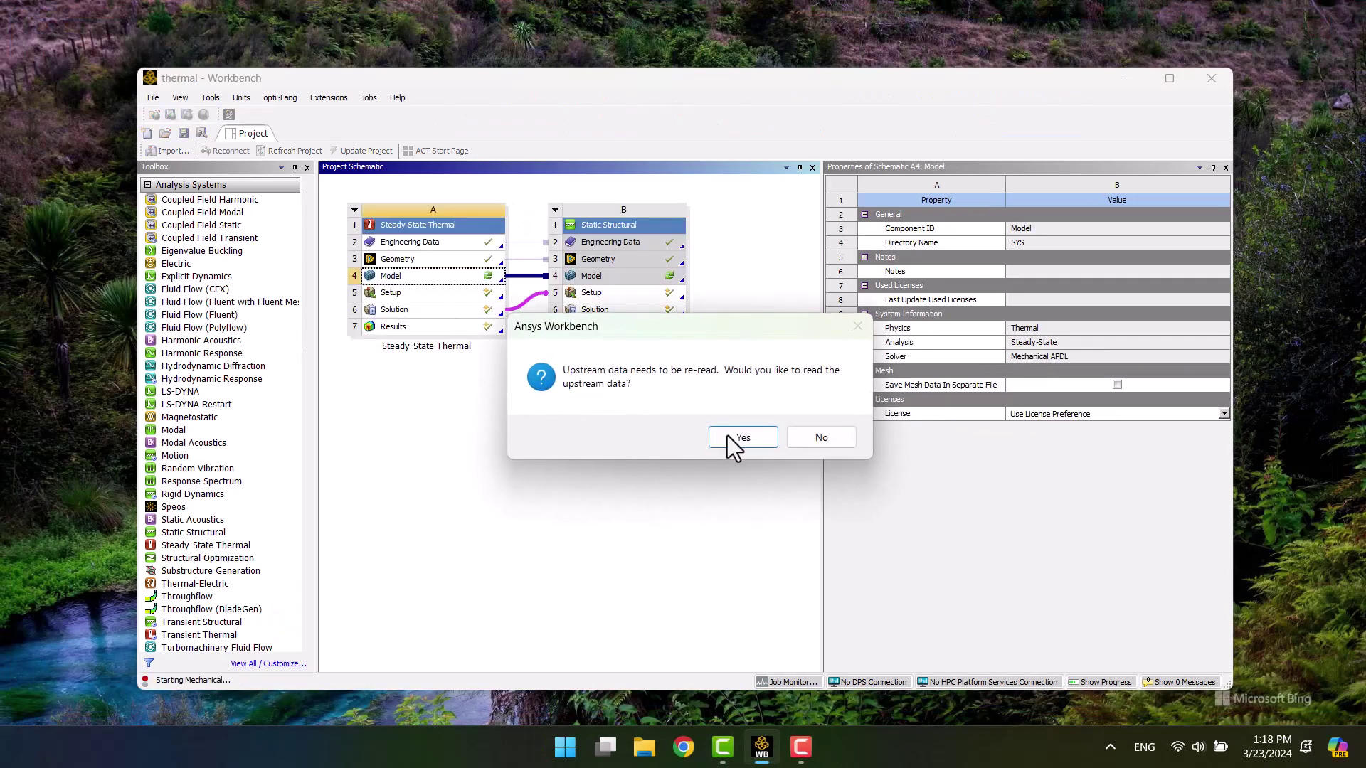
click(733, 441)
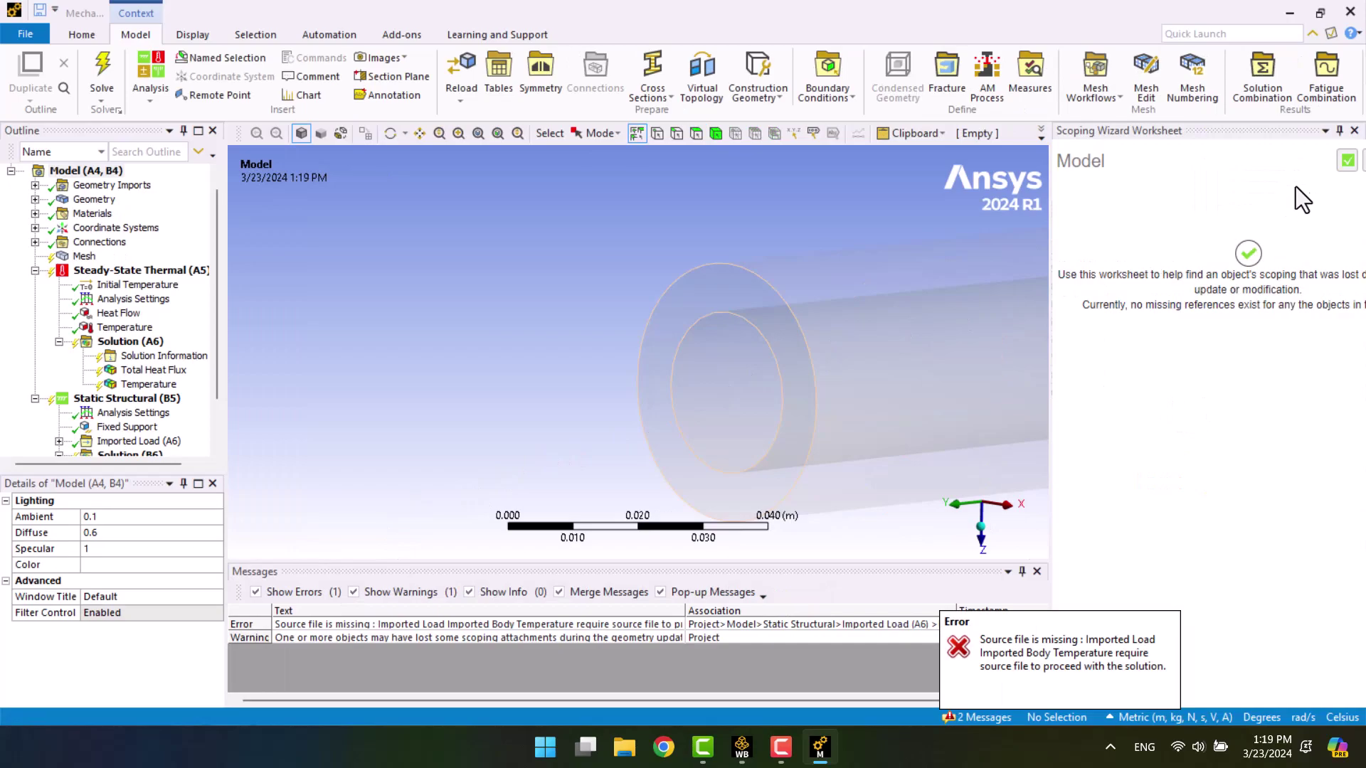
- Repair all scoping lost in the geometry update, then generate the shared-topology rod and tube mesh
click(1346, 160)
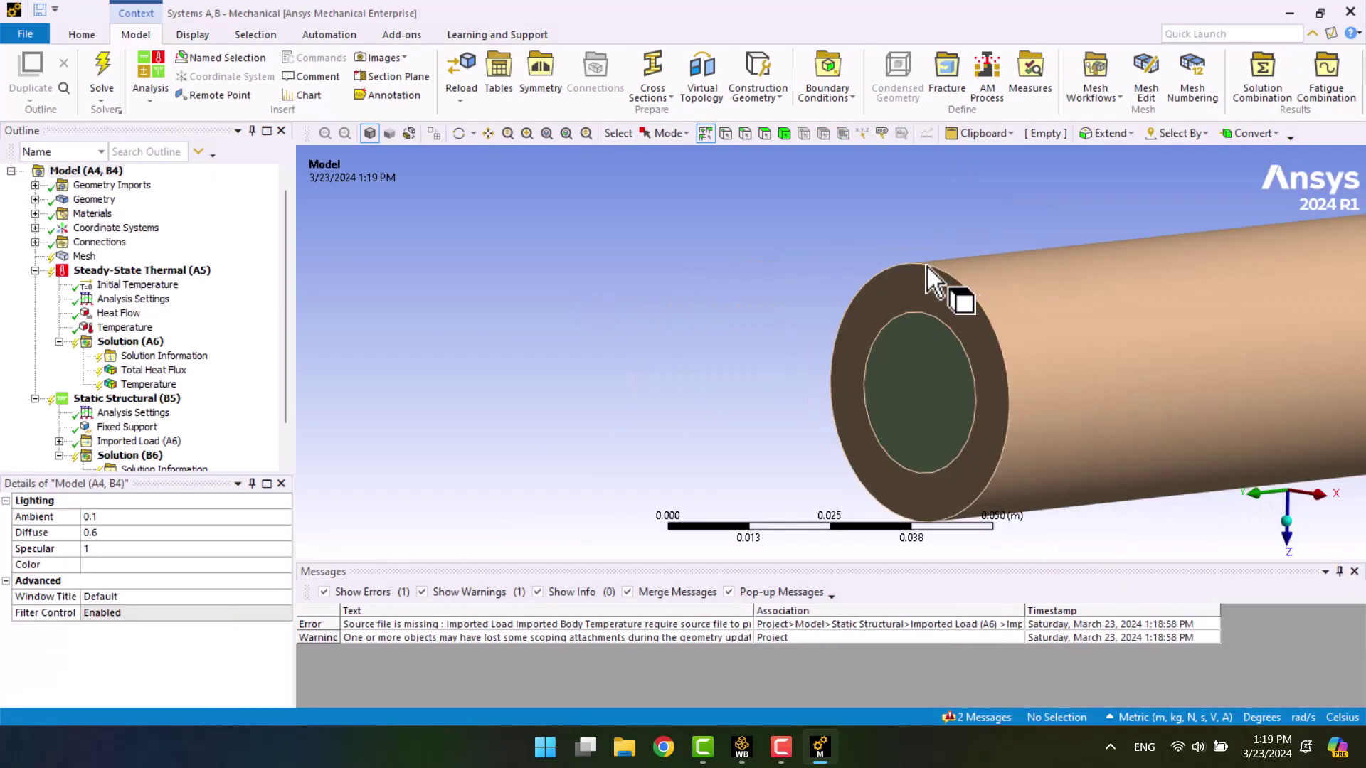
click(34, 242)
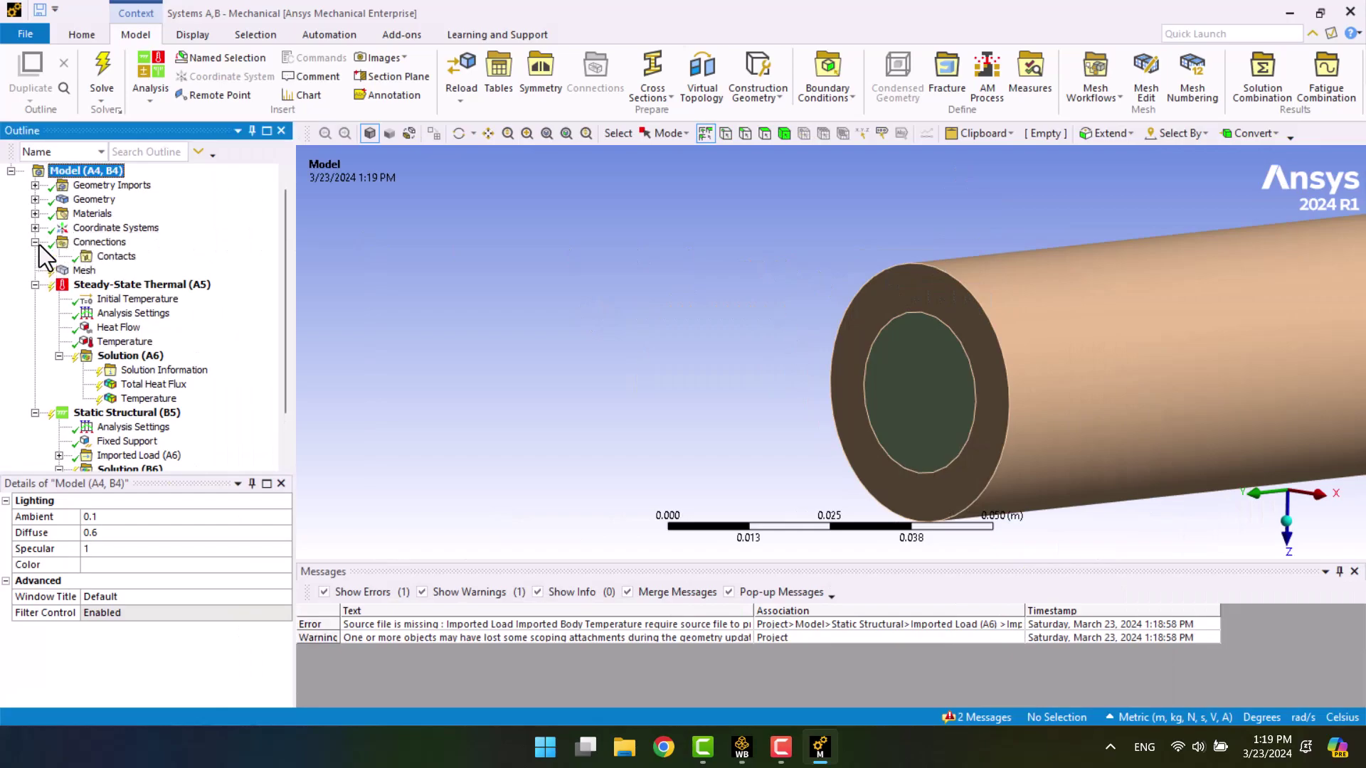
right_click(80, 267)
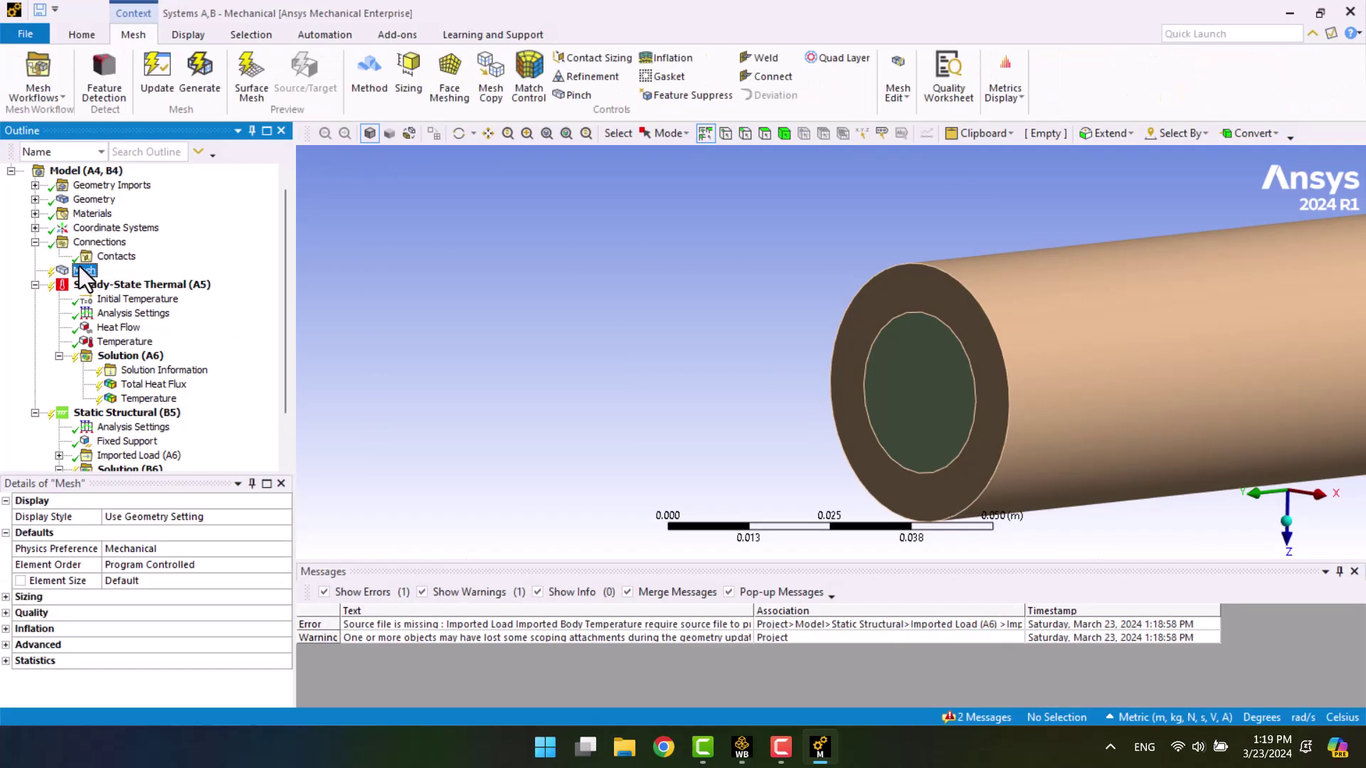
click(133, 318)
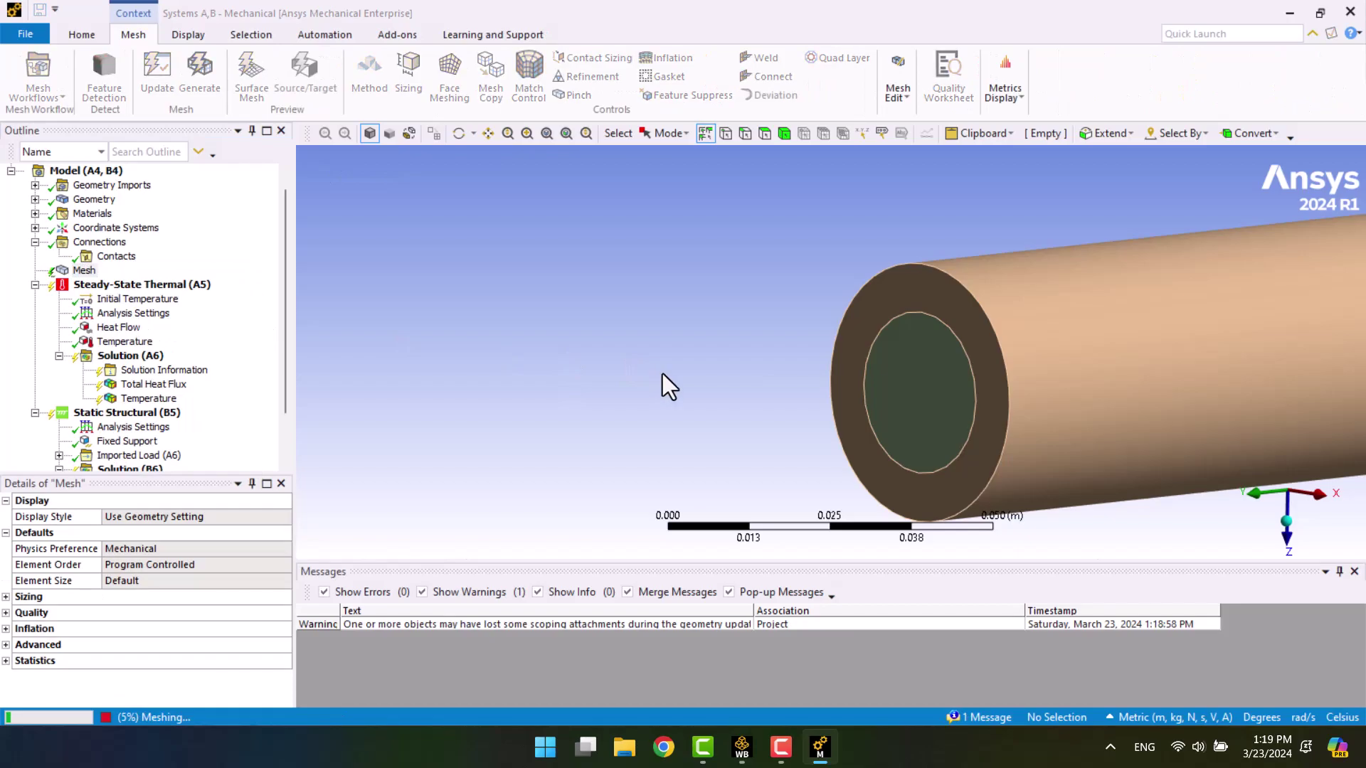